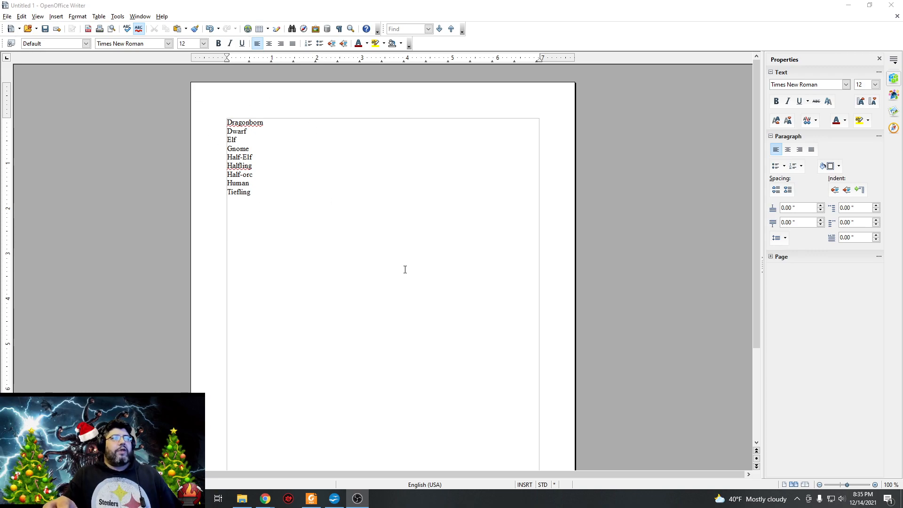
Add a hyphen after each race name in the list, from Dragonborn down to Tiefling.
click(269, 123)
key(shift+Home)
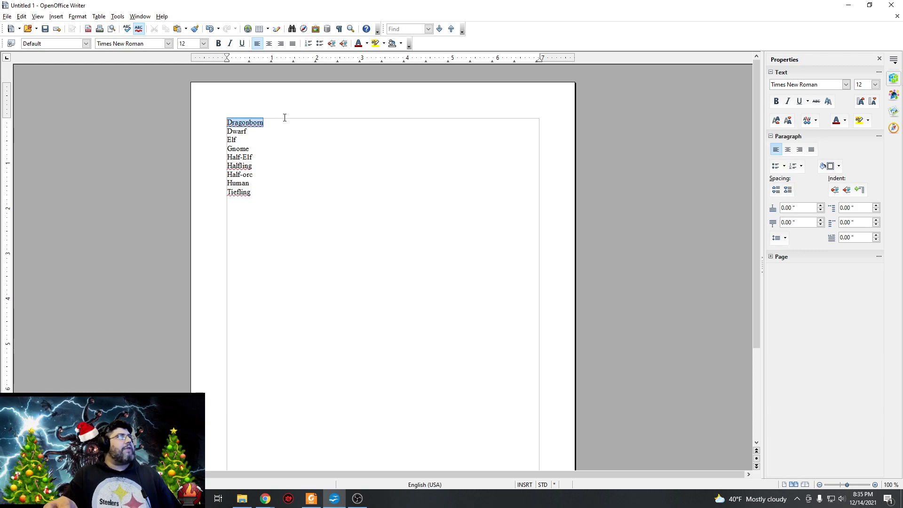
click(287, 127)
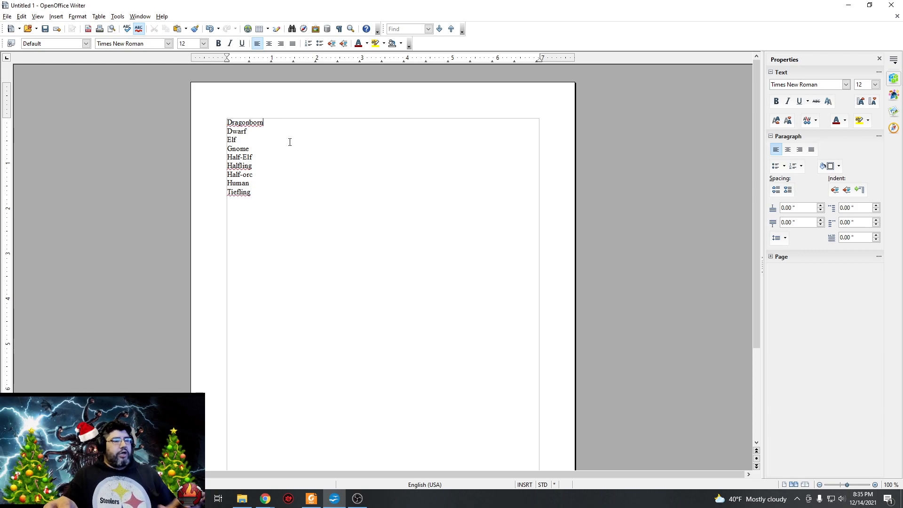
text(-)
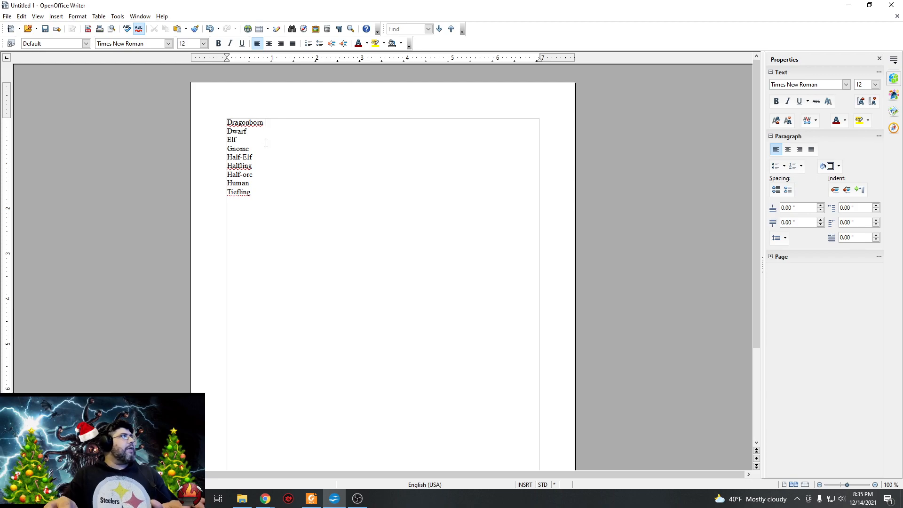
click(262, 132)
text(--)
click(259, 149)
text(-)
click(260, 158)
text(-)
click(264, 166)
text(-orc)
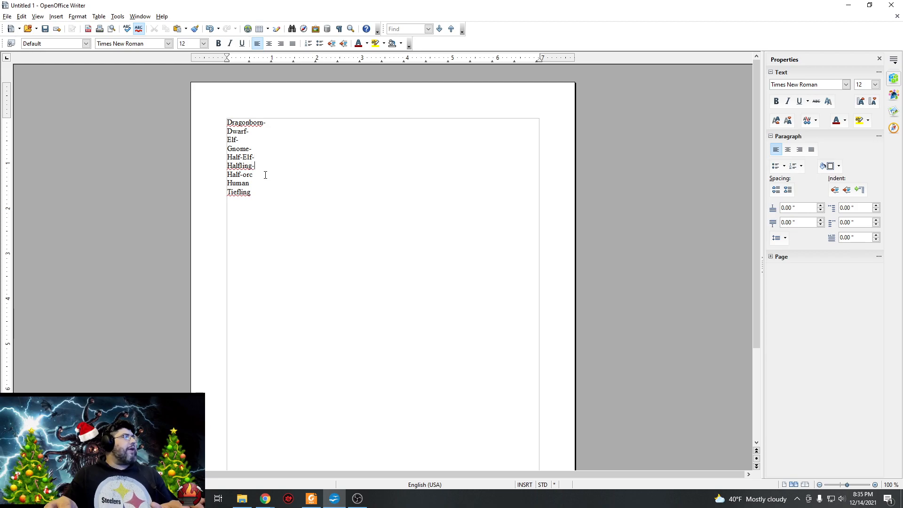
text(-)
click(260, 183)
text(-)
click(261, 193)
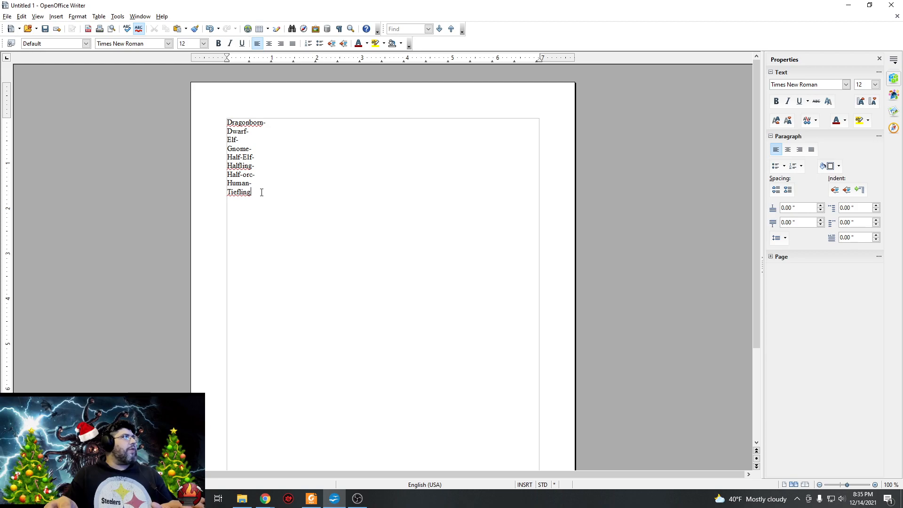
text(-)
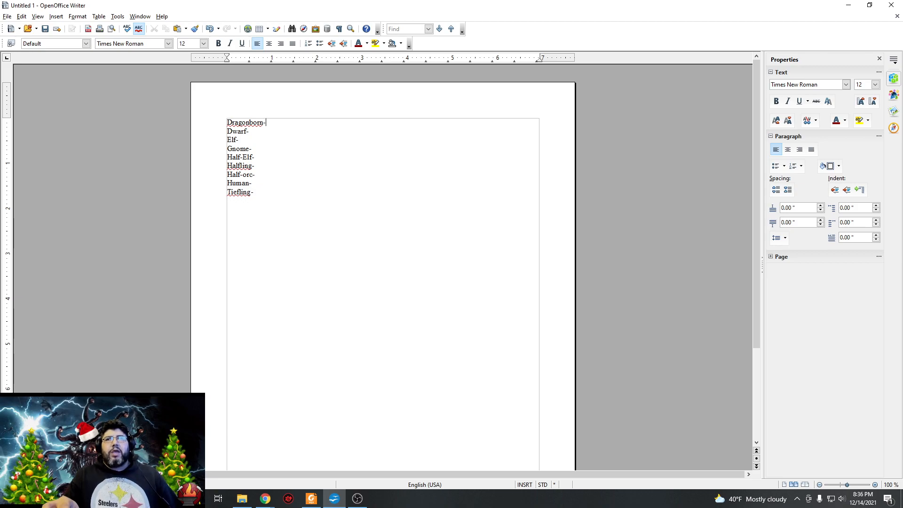
Insert two blank lines below the Dragonborn entry and paste the copied table of dragon colors, damage types and breath weapons there.
key(alt+Tab)
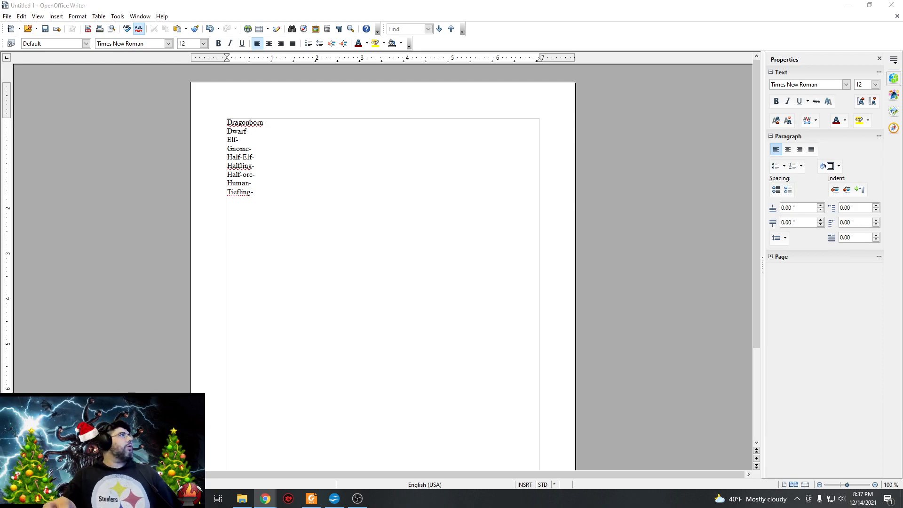
click(279, 126)
key(Return)
key(Return)
right_click(274, 127)
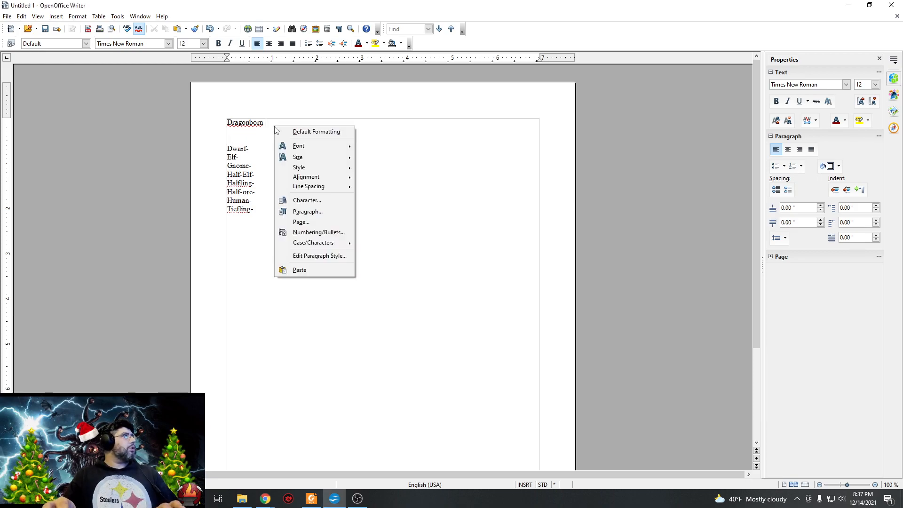
mouse_move(322, 243)
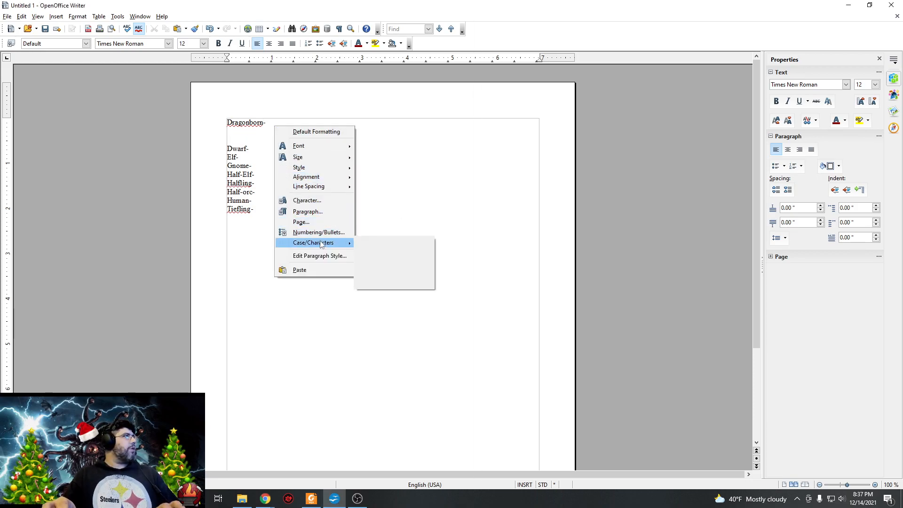
click(316, 267)
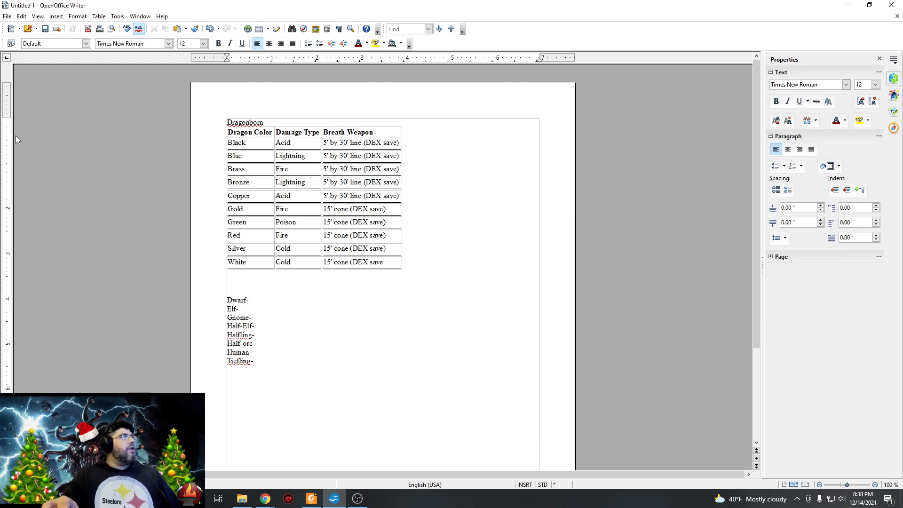
Add "Speed 30" after the hyphen on the Dragonborn line, correcting the spelling of Speed.
click(356, 123)
text(S)
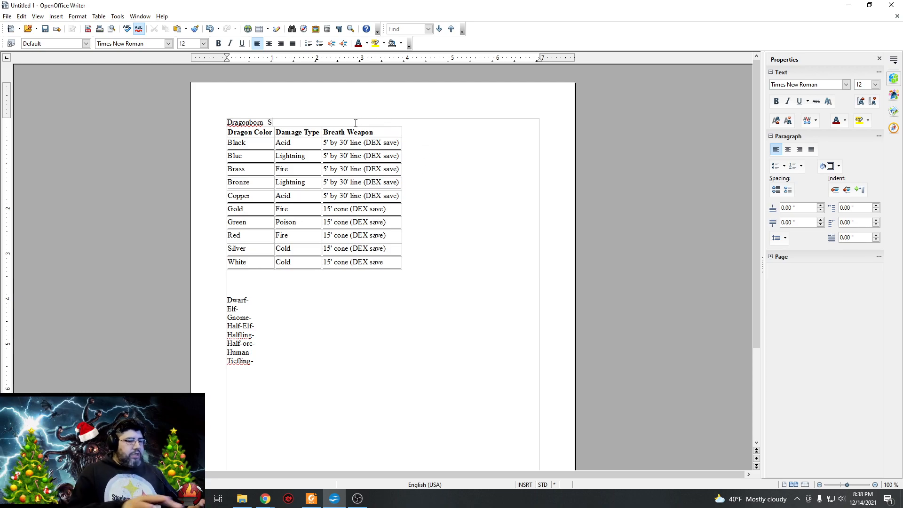
text(pped 30)
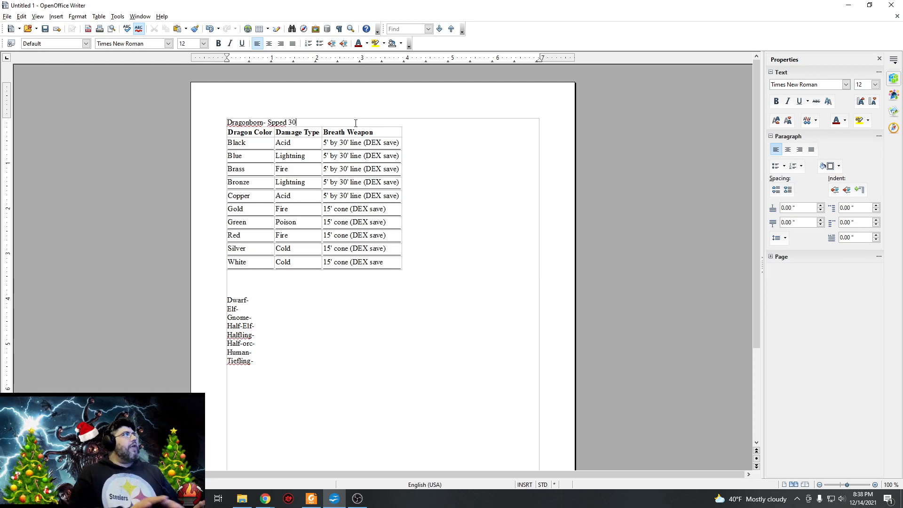
key(Left)
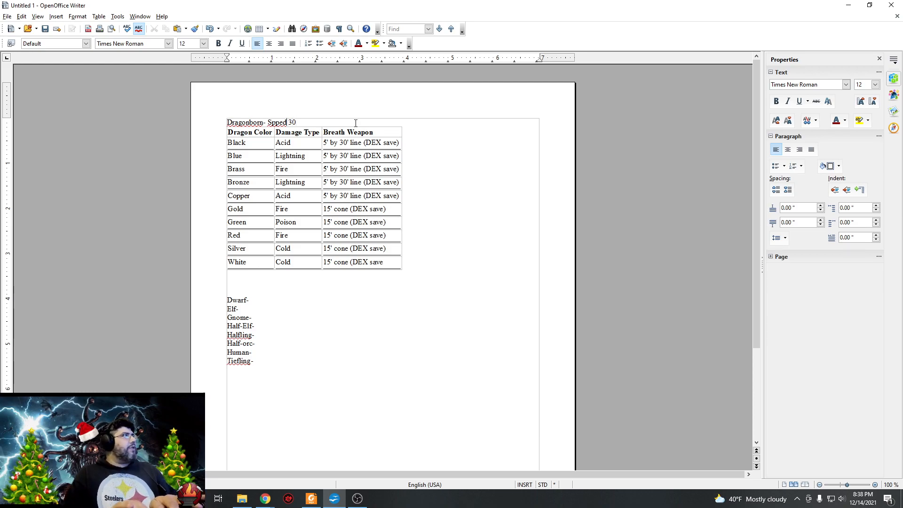
key(BackSpace)
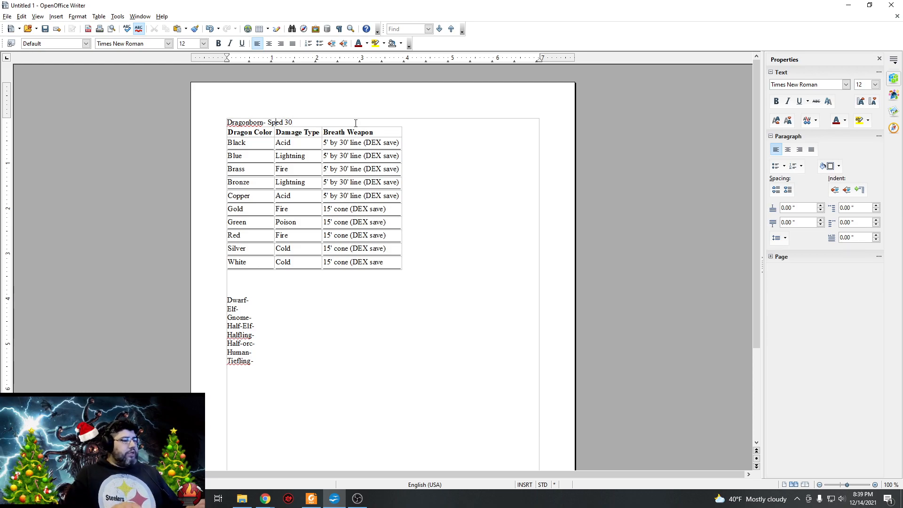
text(e)
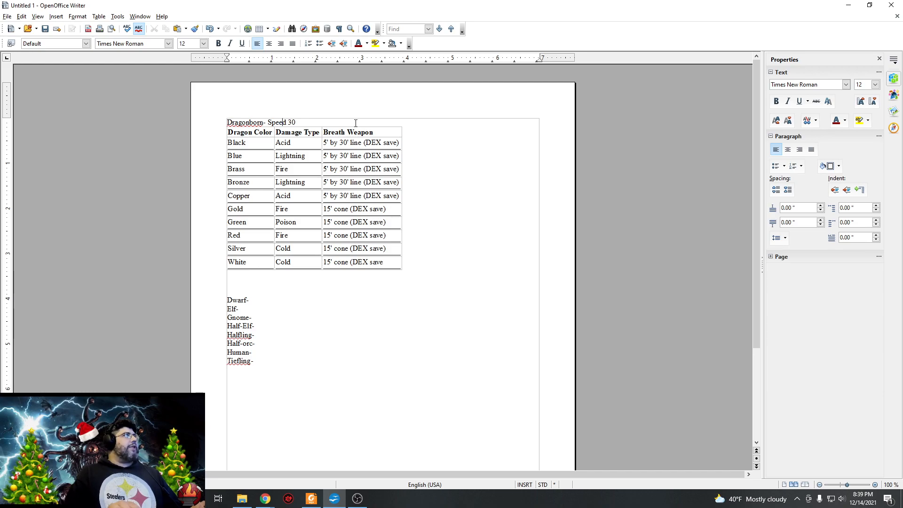
Continue the Dragonborn line after the speed with ", Breath Weapon,".
click(355, 123)
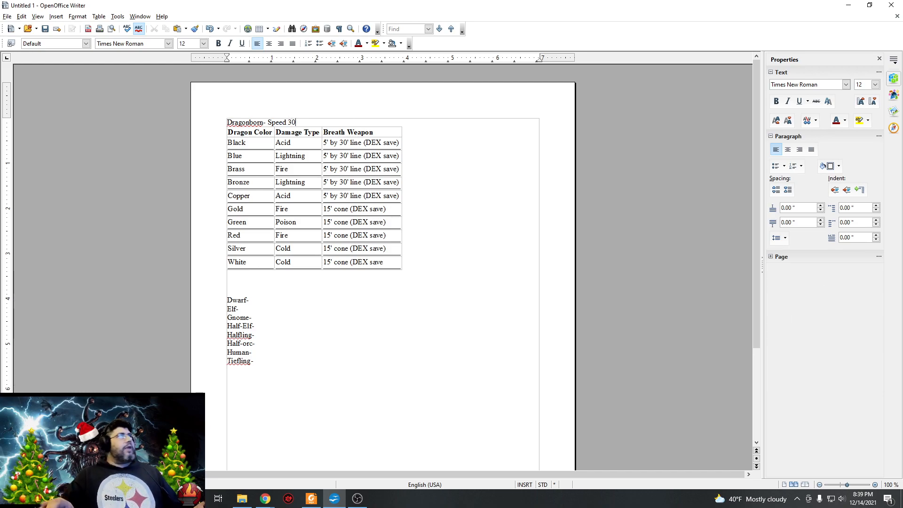
text(, B)
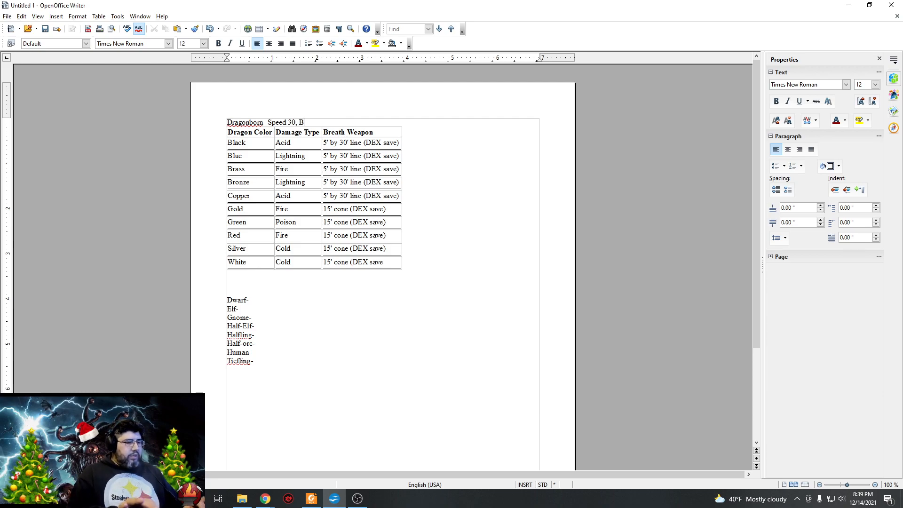
text(reath Weap)
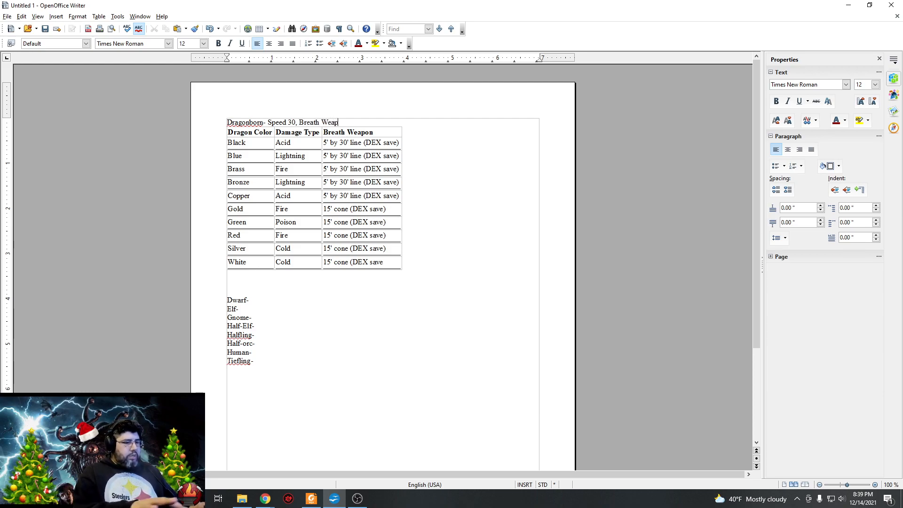
text(on,)
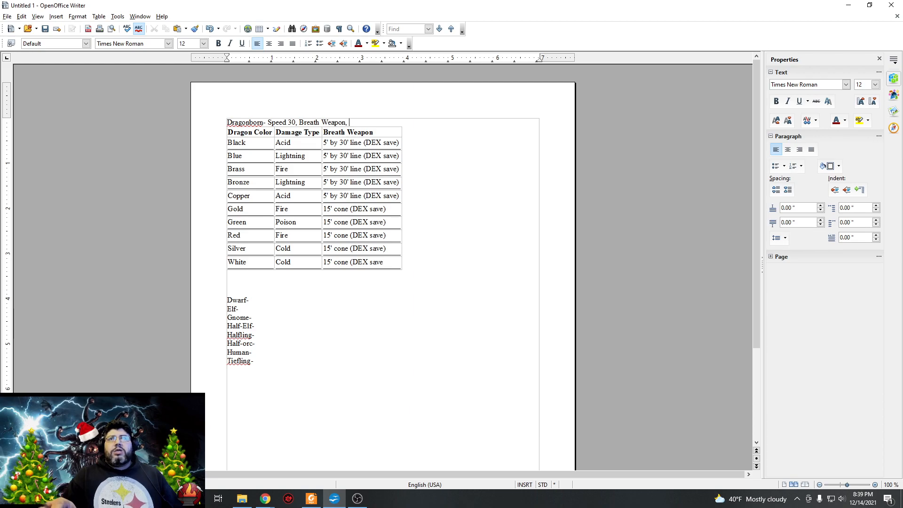
Add the ability bonuses "Str+2 Cha +1" at the end of the Dragonborn line.
click(369, 123)
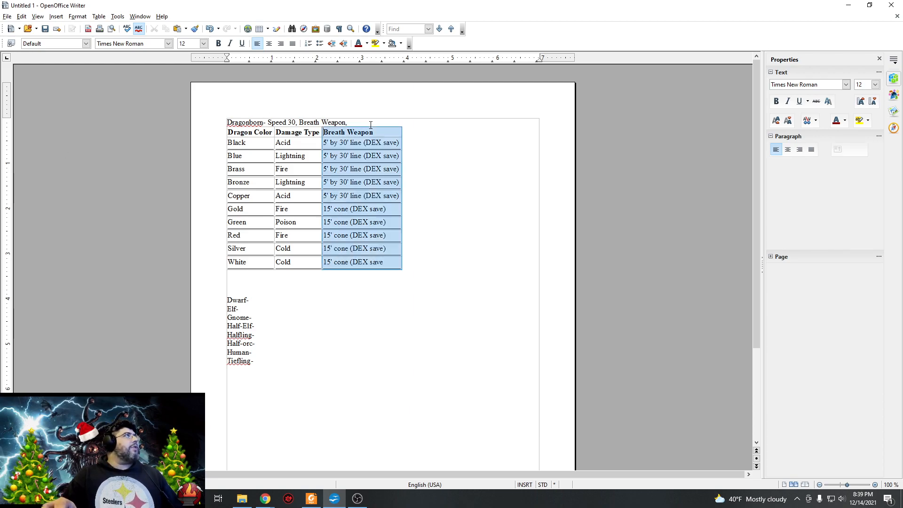
click(375, 121)
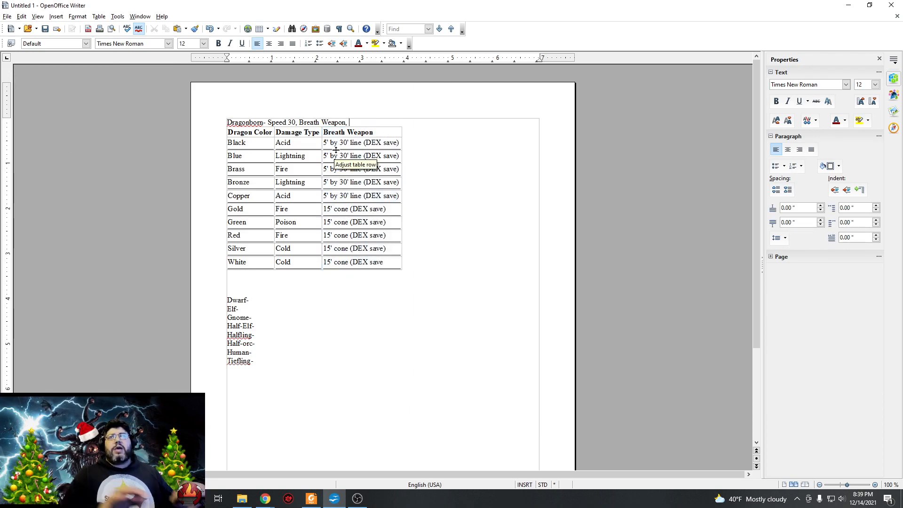
text(St)
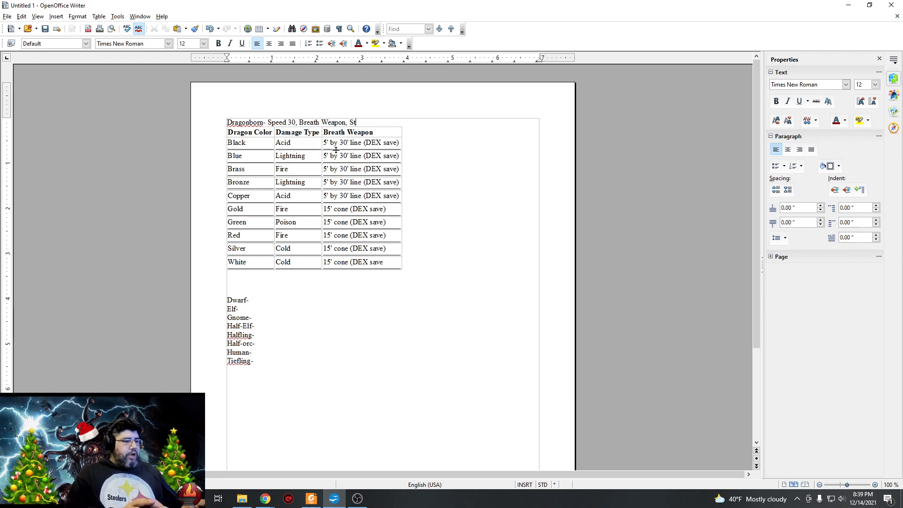
text(r+2)
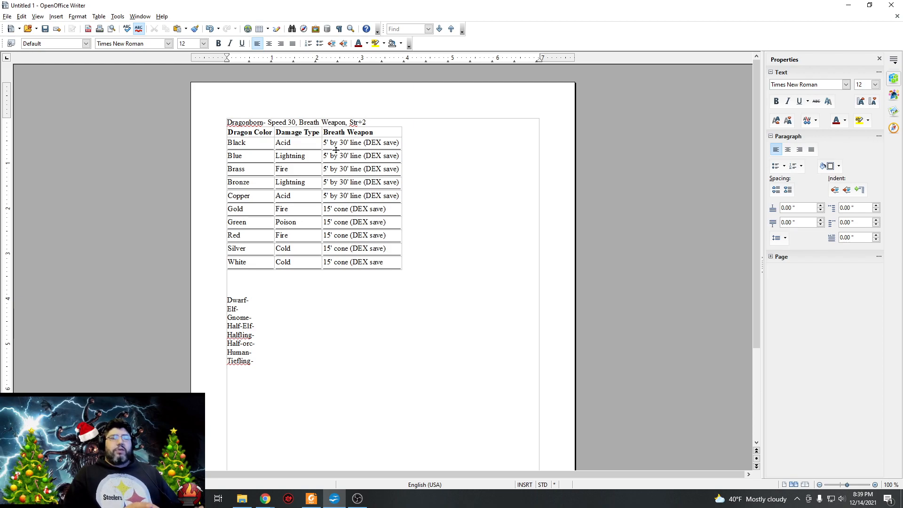
text( Cha)
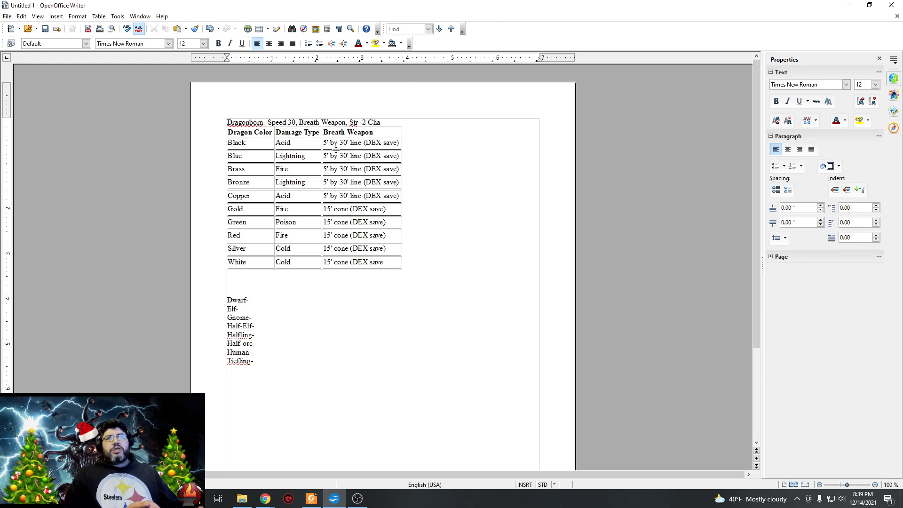
text( +1)
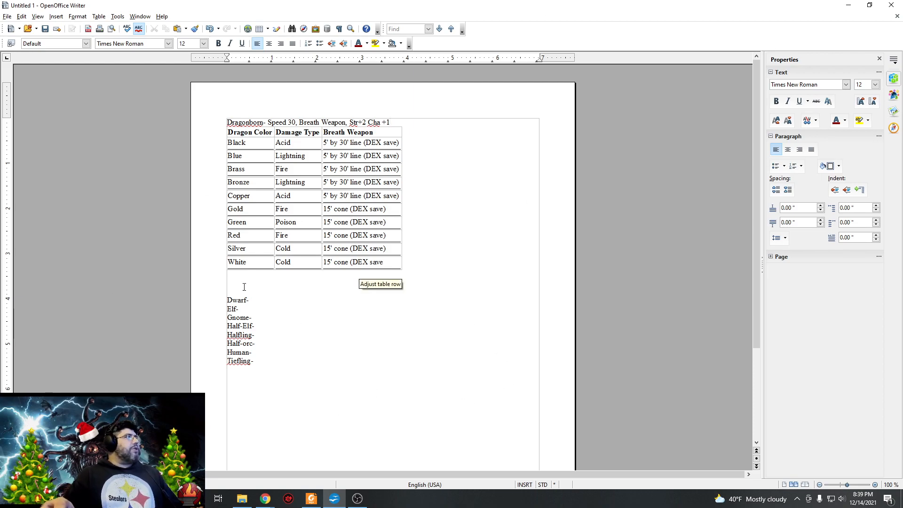
Fill in the Dwarf line with "Con+2 adults at 50 but live up to 250 Medium".
click(275, 302)
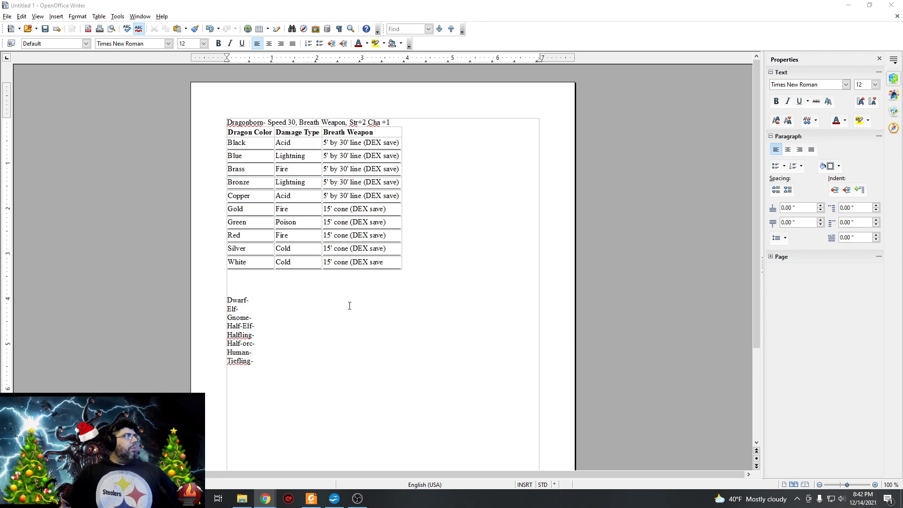
click(324, 303)
text(C)
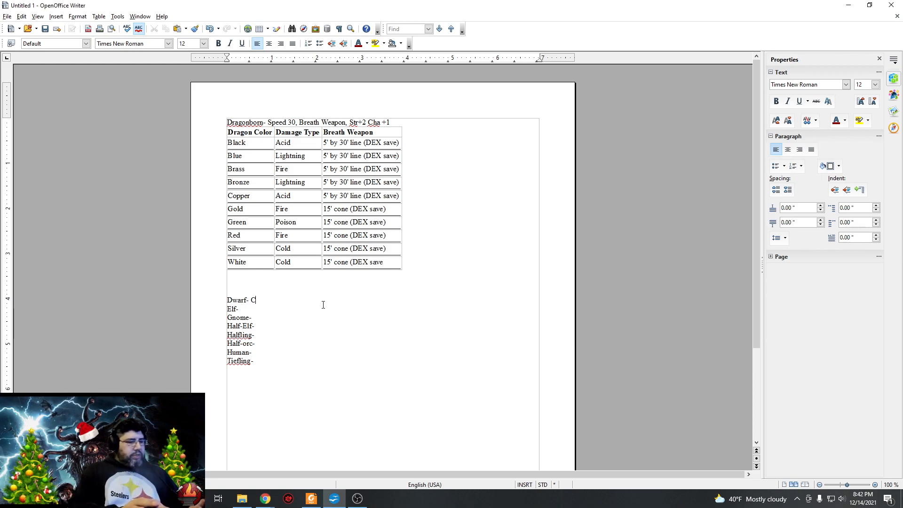
text(on+2)
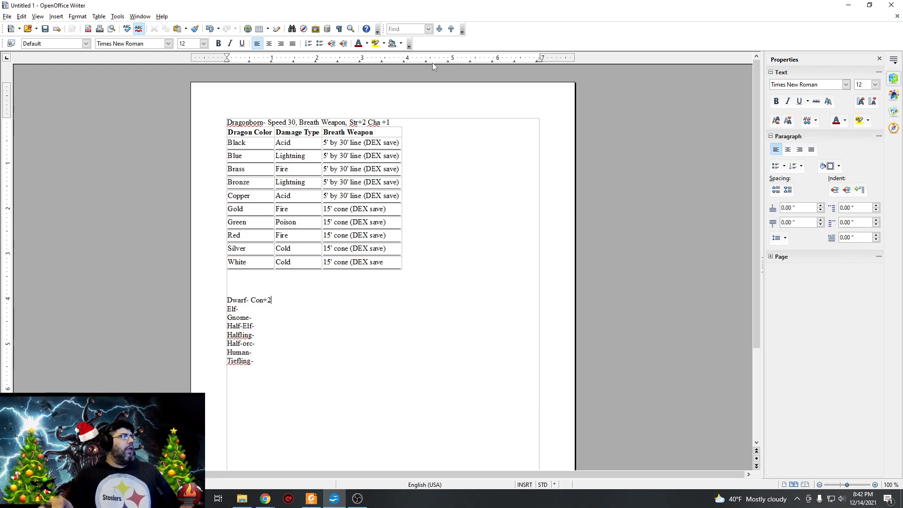
text(ad)
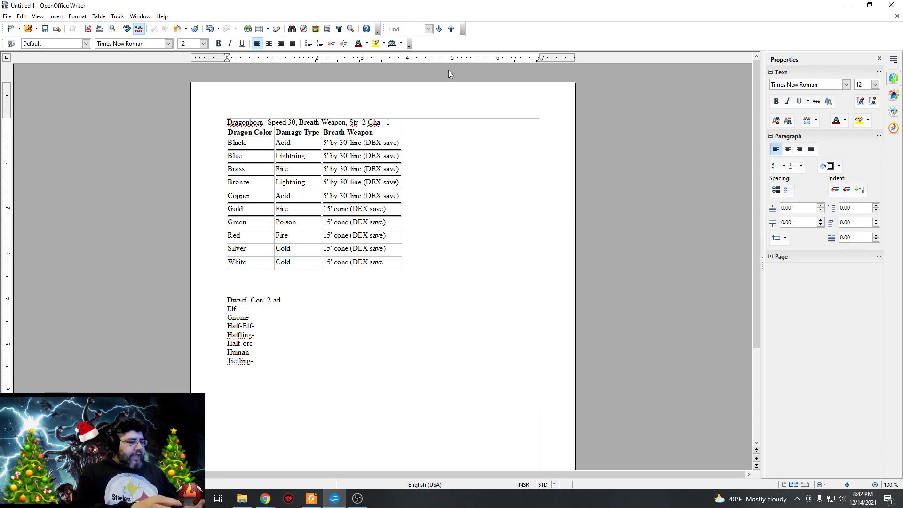
text(ults at )
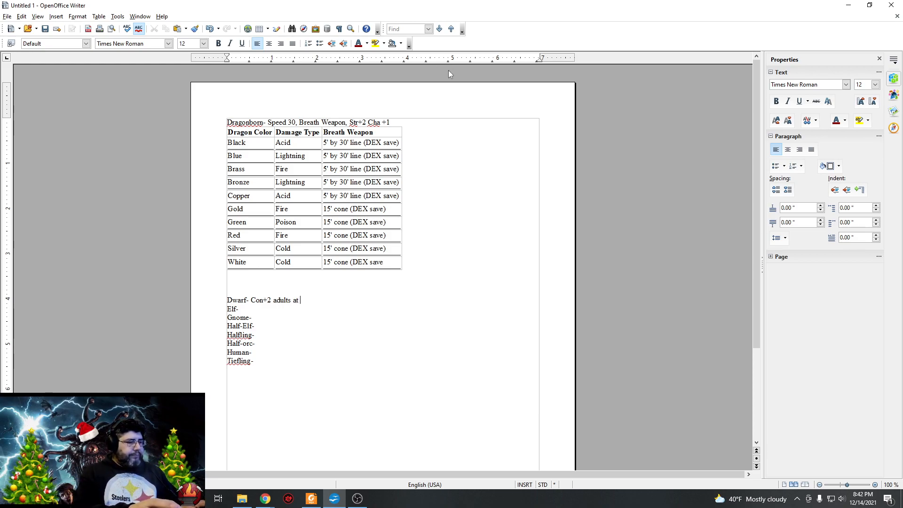
text(50 but)
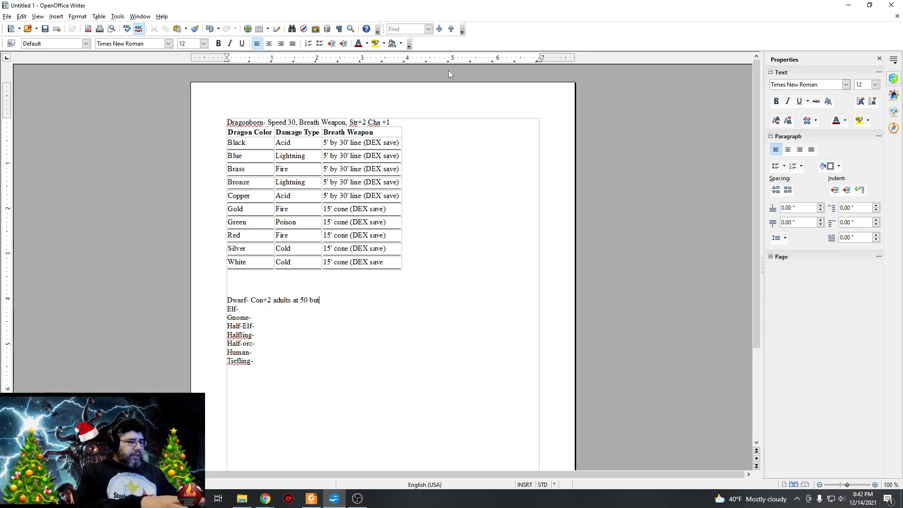
text( live up to 250)
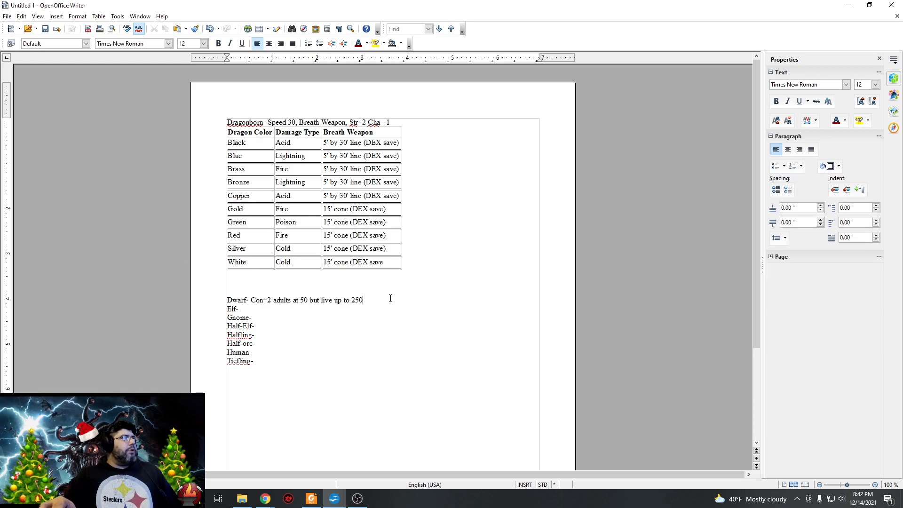
text(Medium)
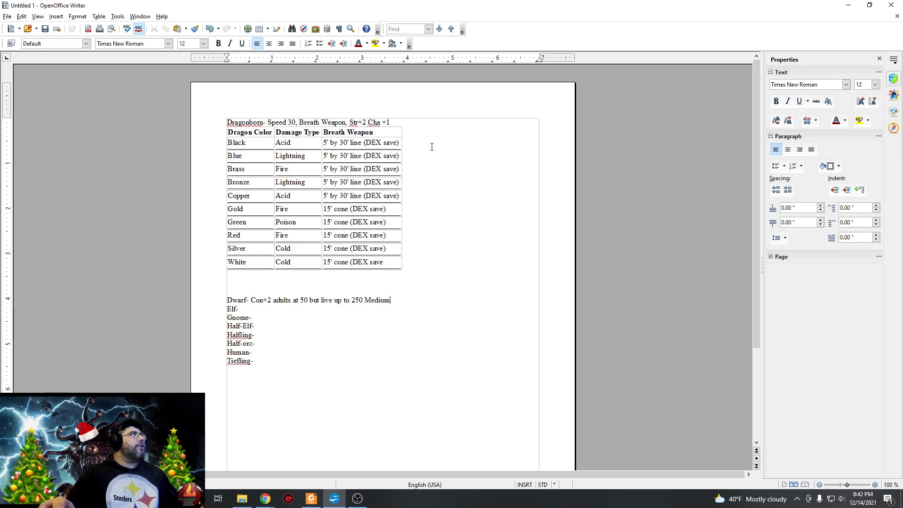
Append "medium creature" to the Dragonborn line and "creture" after Medium on the Dwarf line.
click(413, 122)
text(medium creature)
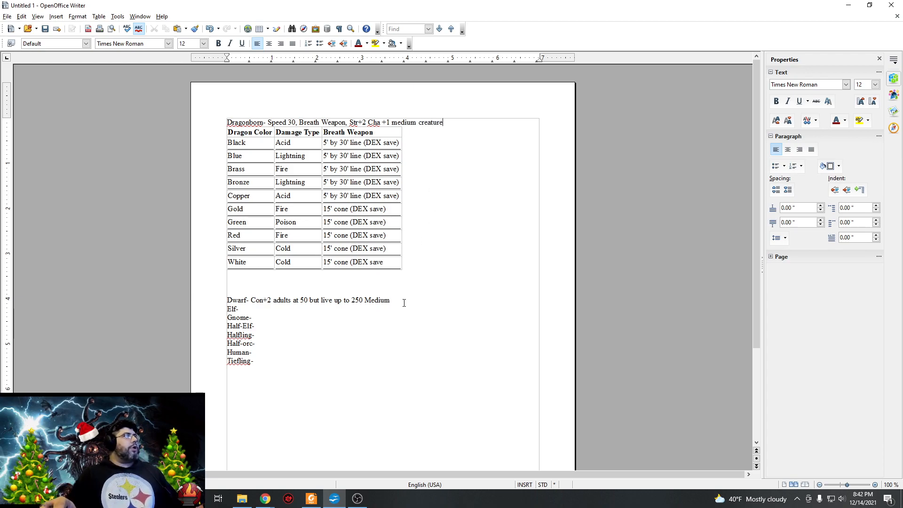
text(creture)
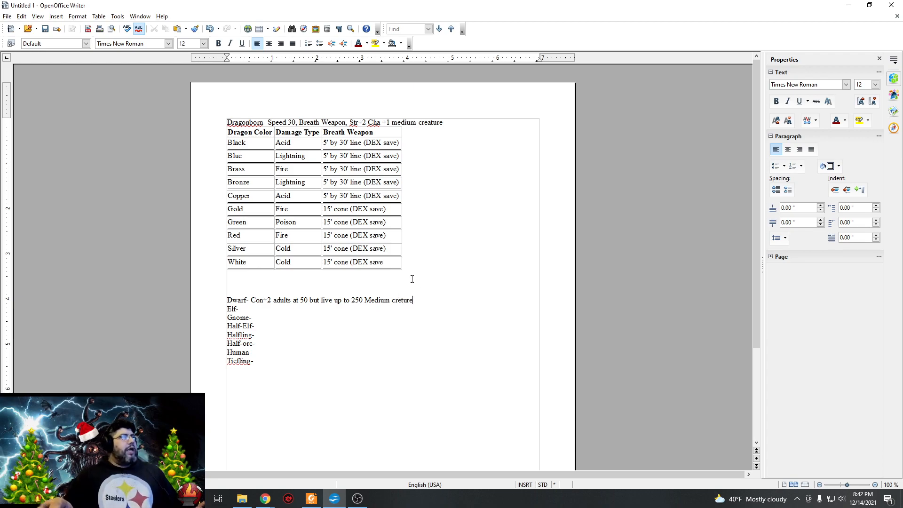
Correct "creture" to "creature" on the Dwarf line, removing the Elf line below it, and insert a space between "Con" and "+2".
drag(402, 300, 438, 309)
key(BackSpace)
text(ature)
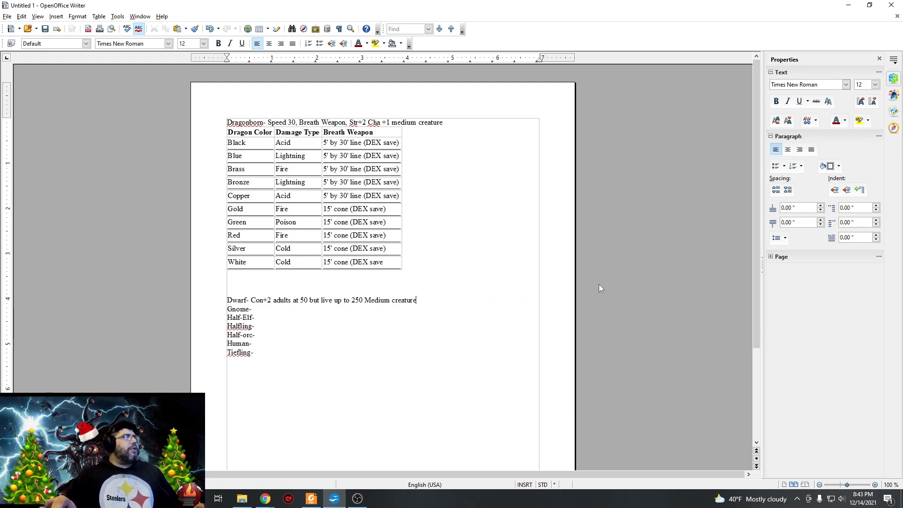
click(266, 305)
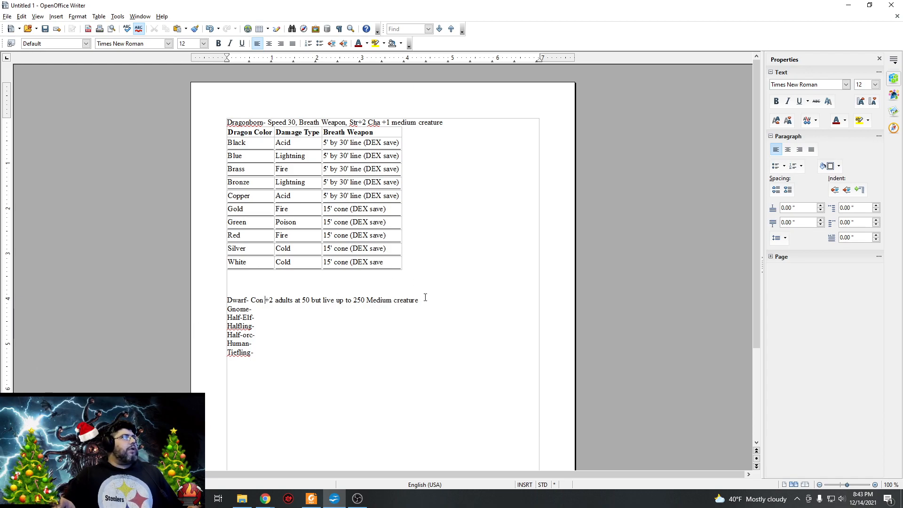
Append "advantage vs poison" to the end of the Dwarf line.
text(adv)
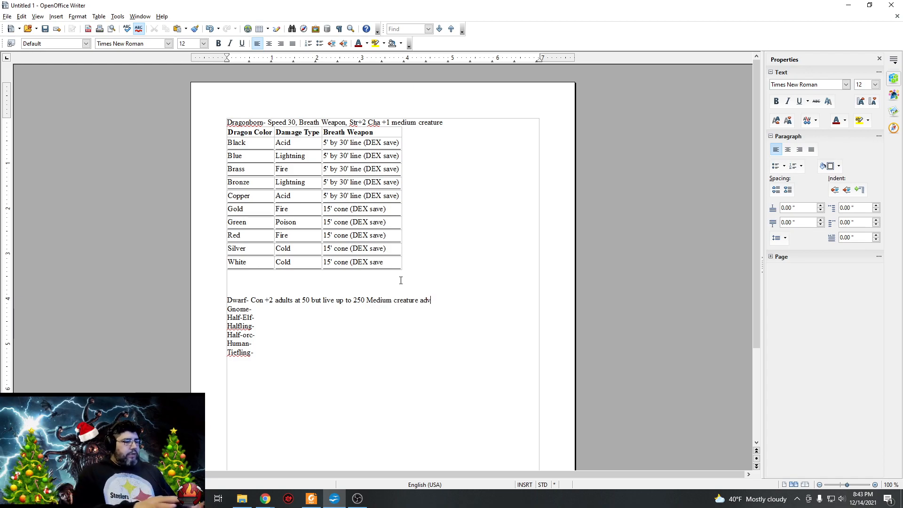
text(antage vc)
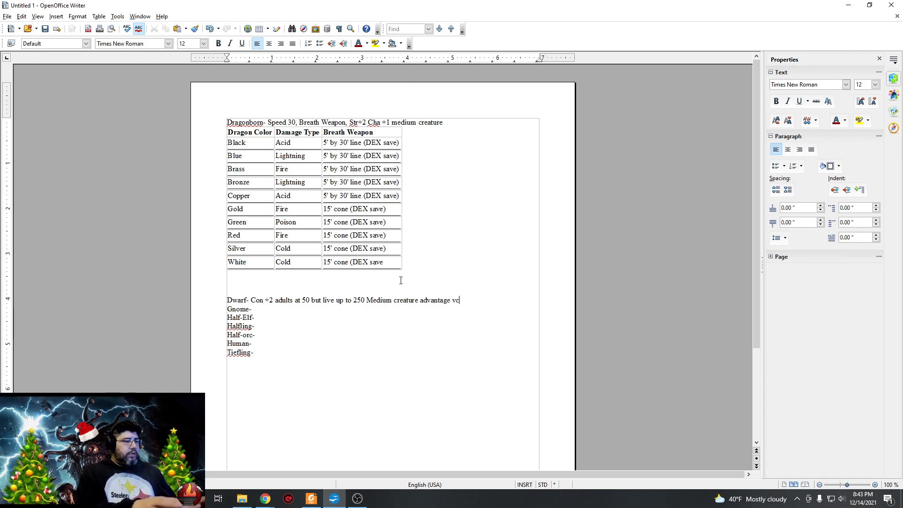
key(BackSpace)
text(s )
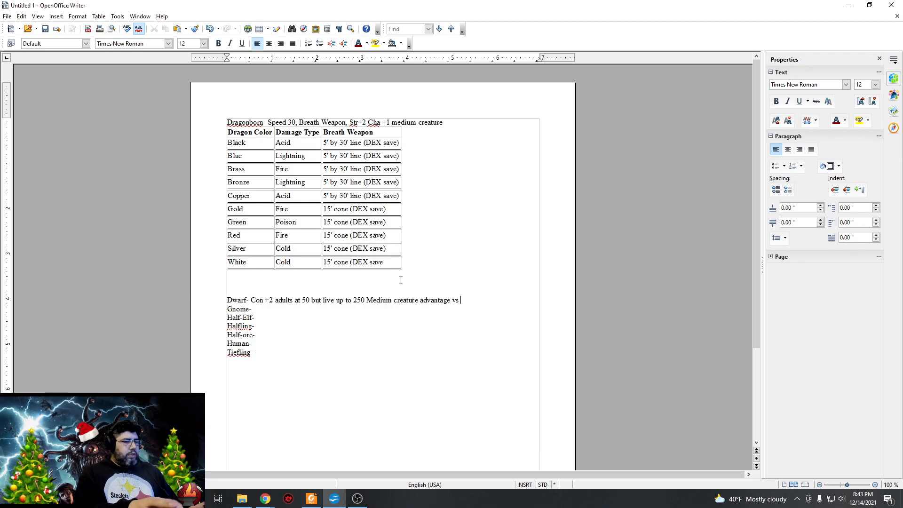
text(poison)
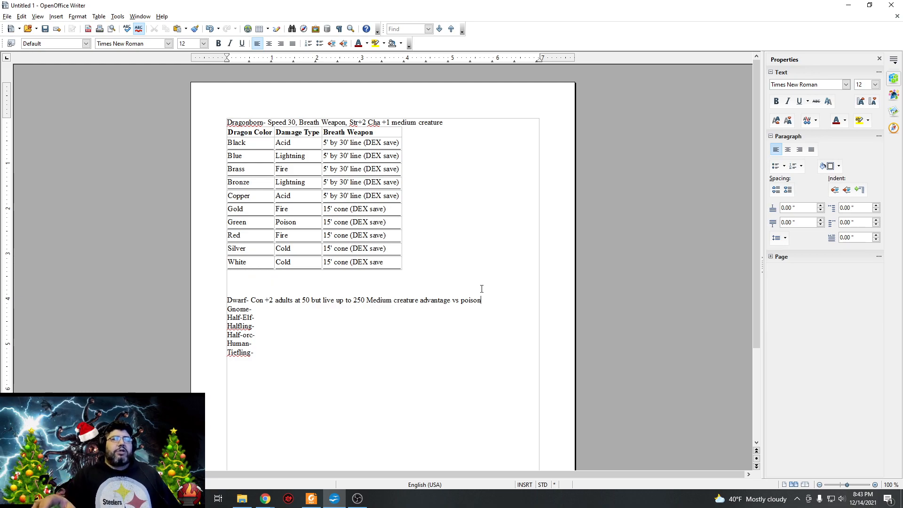
Add a new line under the Dwarf entry reading "proficient with handaxe, battleaxe, warhammer and light hammer".
key(Return)
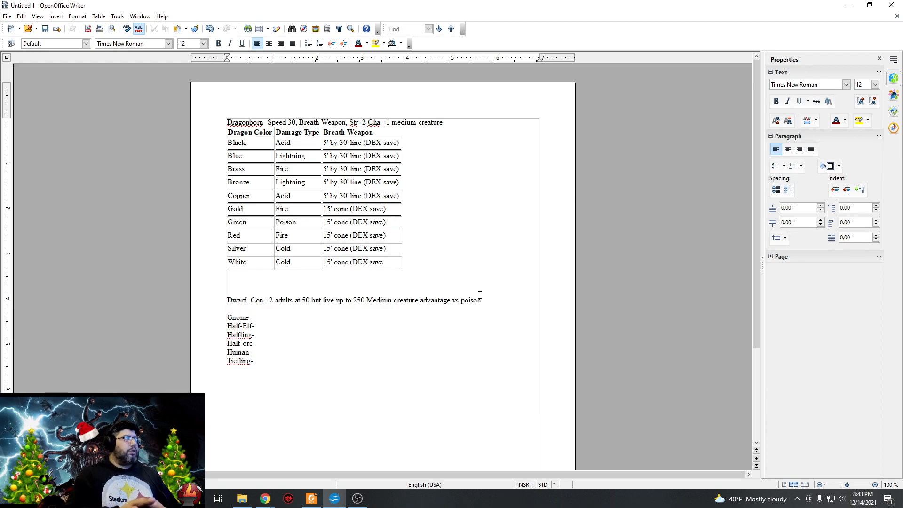
text(proficie)
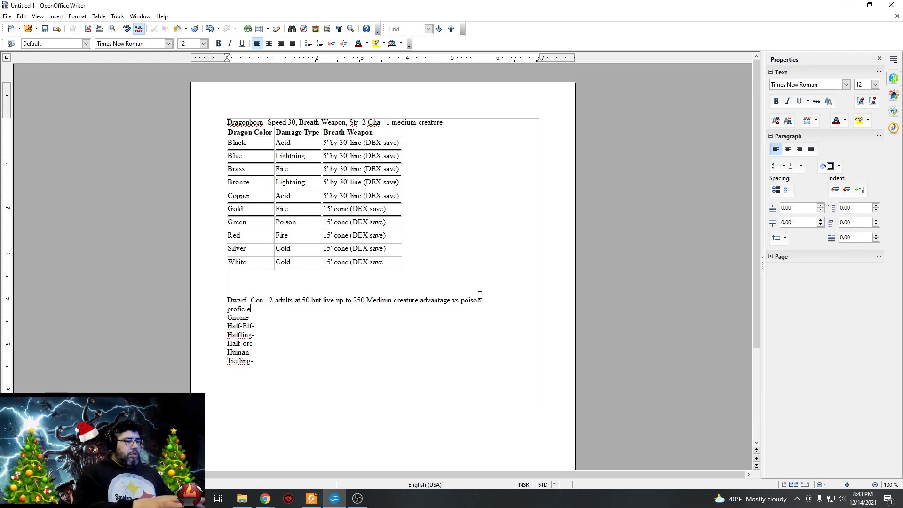
text(nt with h)
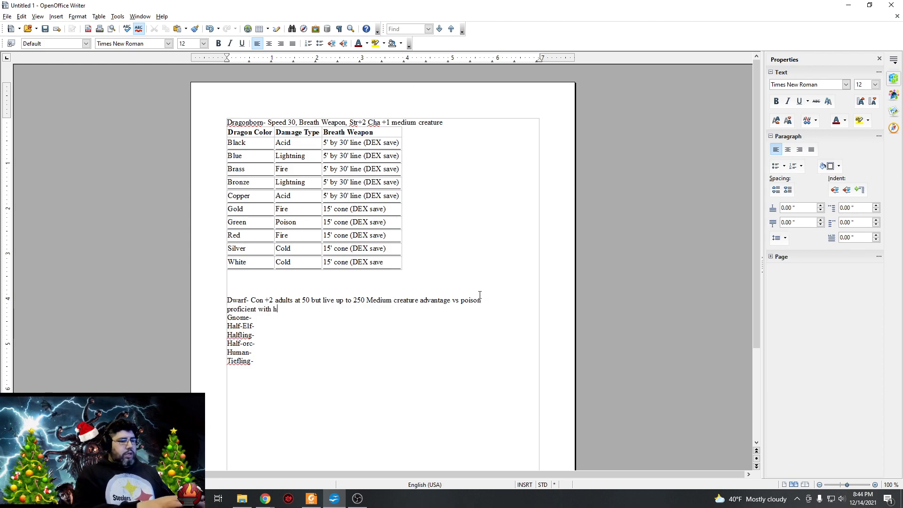
text(andaxe)
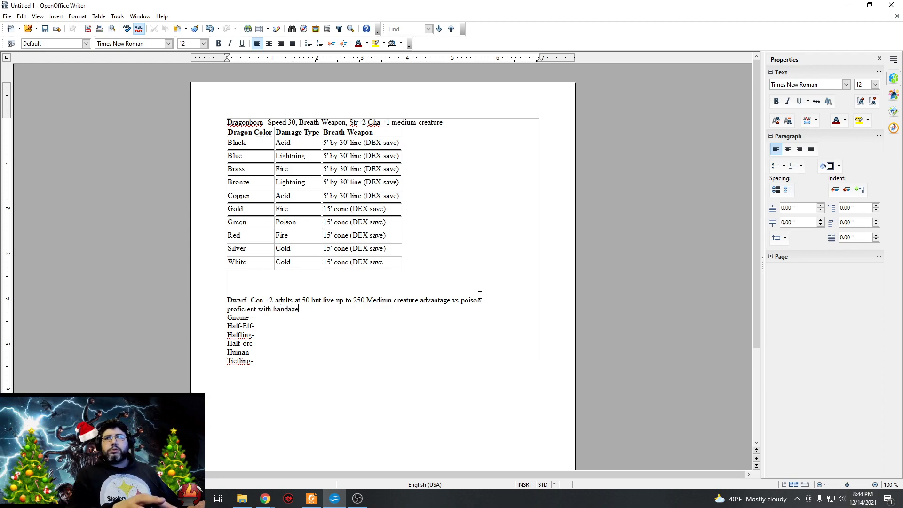
text(, bat)
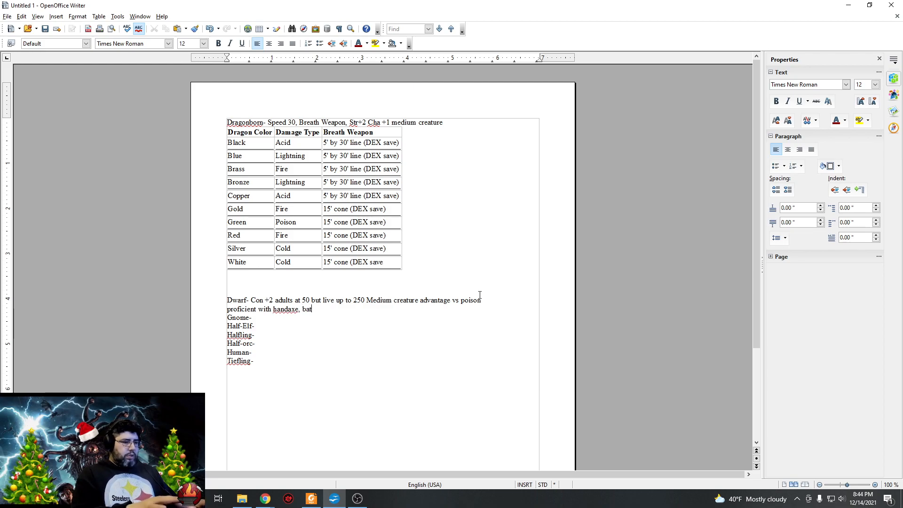
text(tleaxe, w)
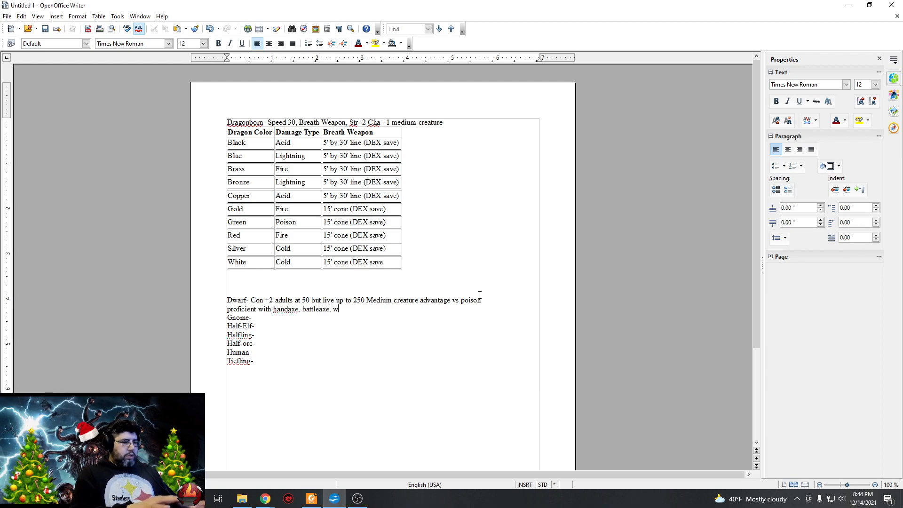
text(arhammer)
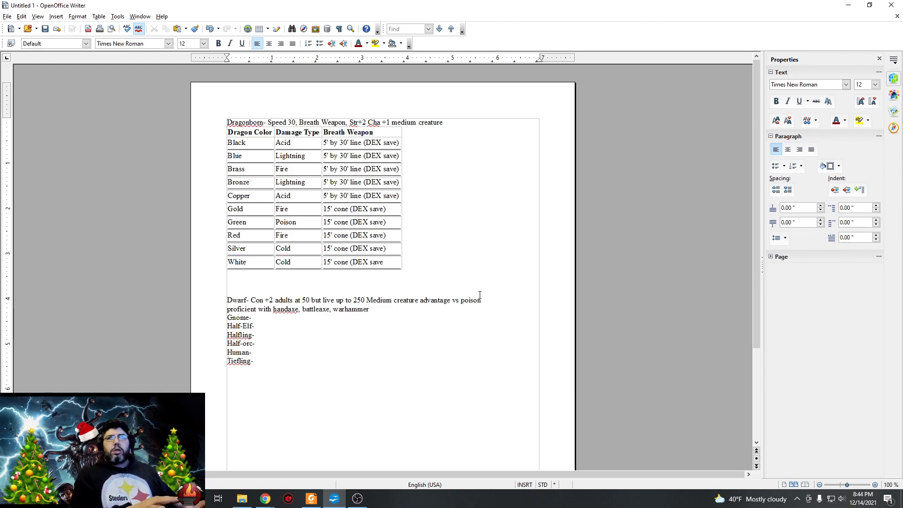
text( and light hammer)
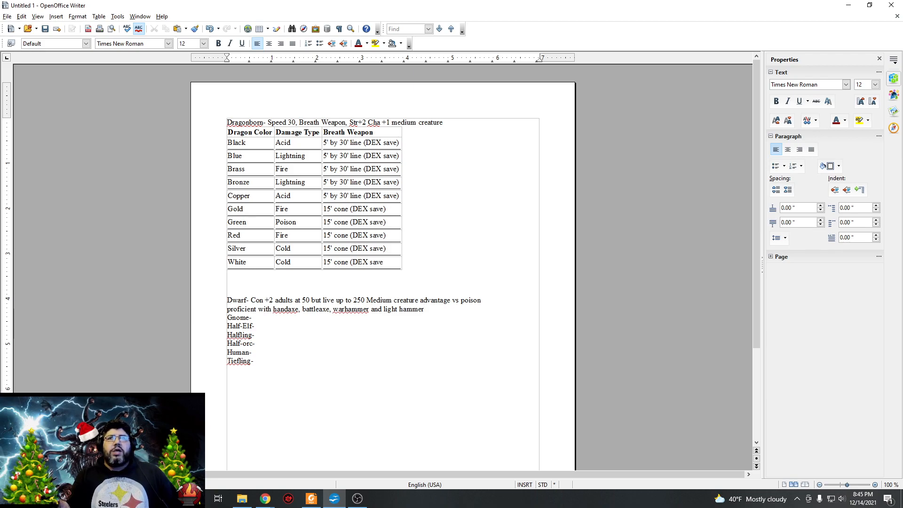
Paste the copied Hill, Mountain and Underdark Dwarf subrace traits below the Dwarf weapon proficiencies, separated by a blank line.
key(alt+Tab)
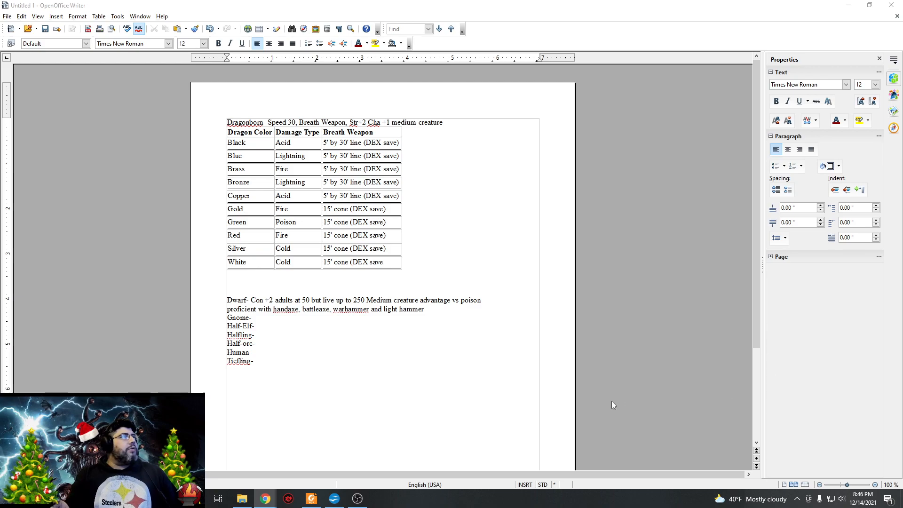
click(445, 316)
click(438, 308)
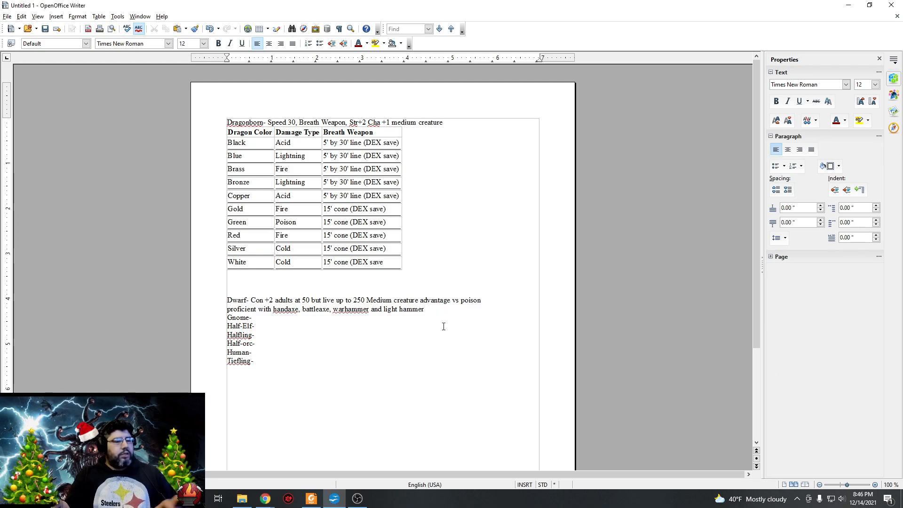
key(Return)
key(Return)
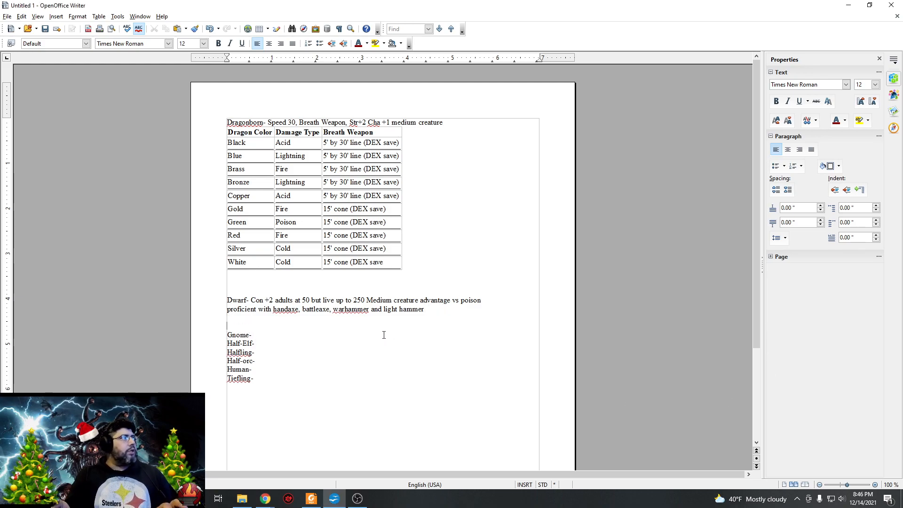
right_click(238, 325)
click(280, 469)
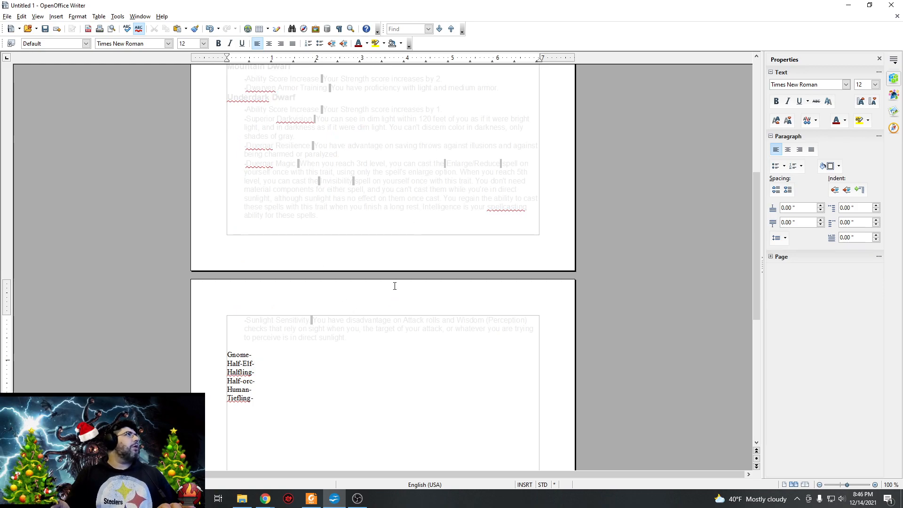
Change the font color of all the pasted Dwarf subrace text to black.
drag(347, 338, 228, 331)
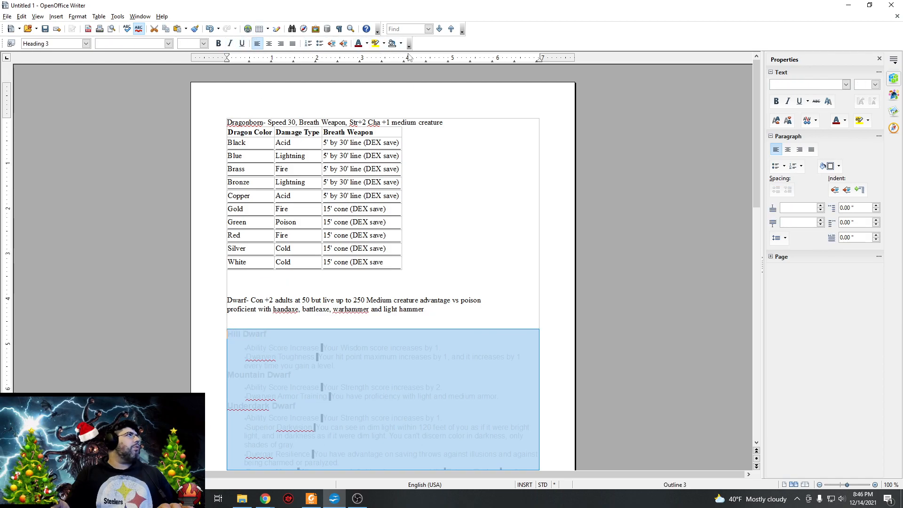
click(366, 43)
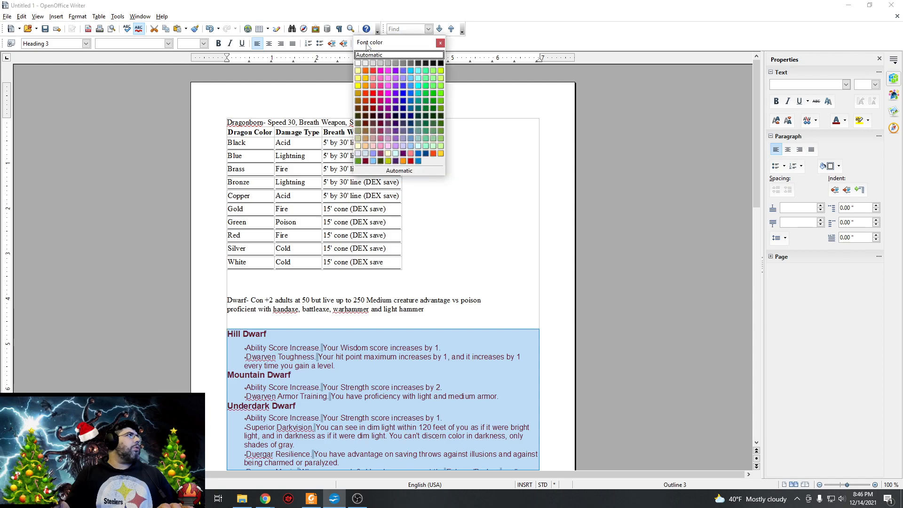
click(441, 64)
scroll(403, 292, down, 5)
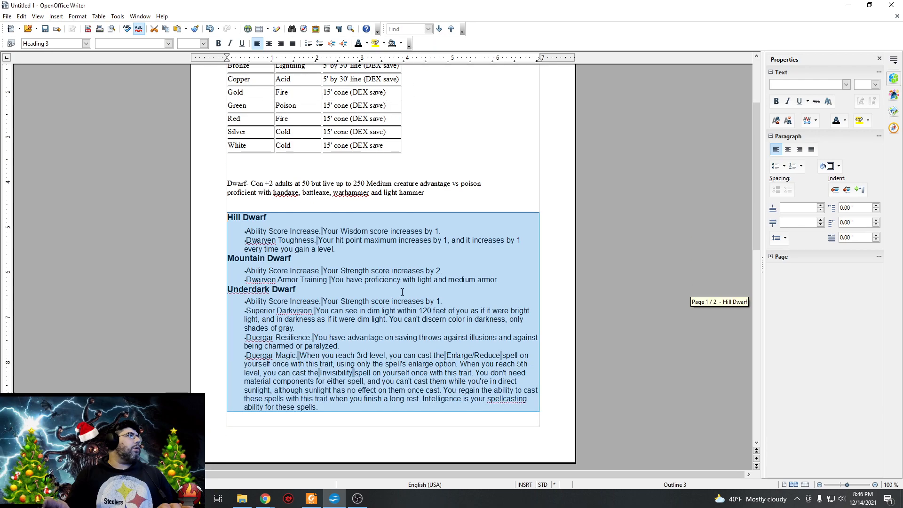
click(495, 151)
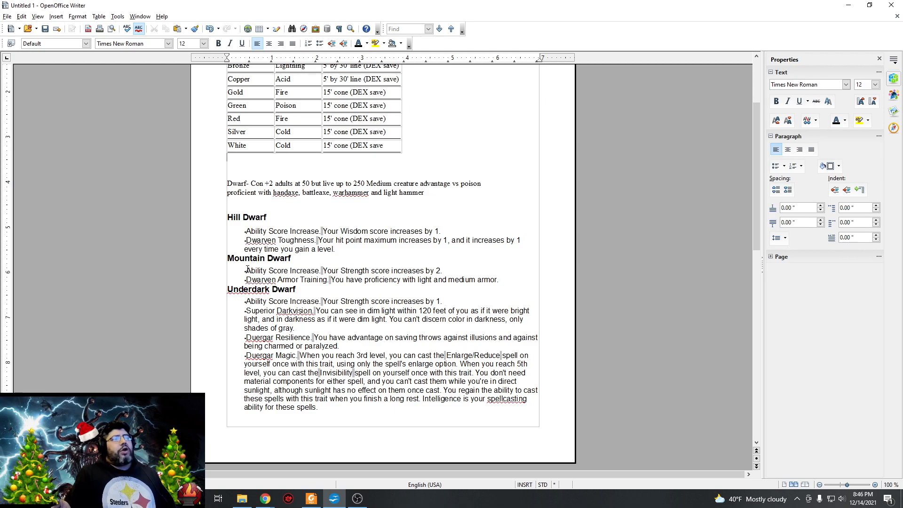
Review the Hill, Mountain and Underdark Dwarf traits through Sunlight Sensitivity and the remaining race list below them.
scroll(254, 263, down, 2)
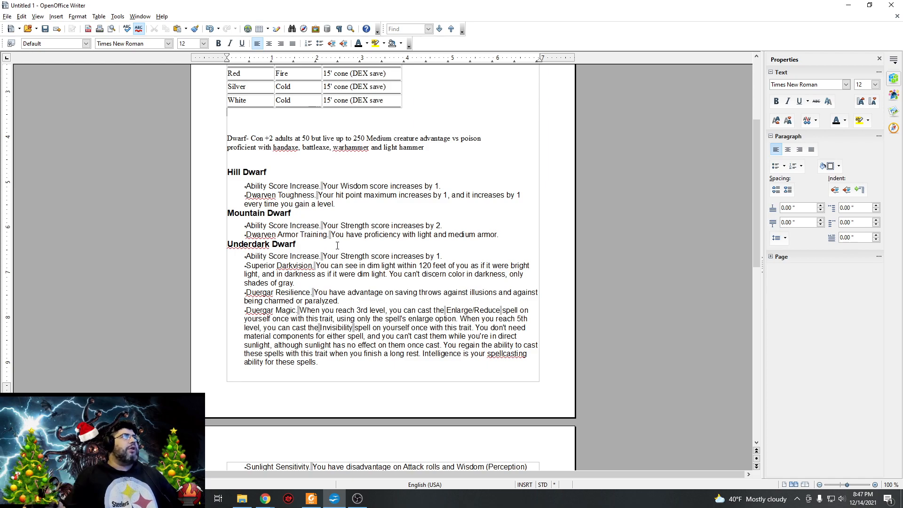
scroll(363, 244, down, 1)
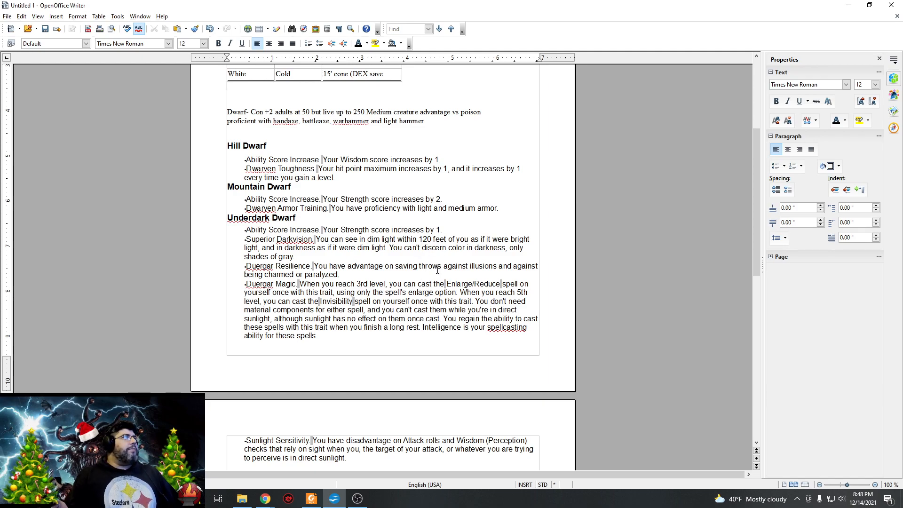
scroll(331, 288, down, 1)
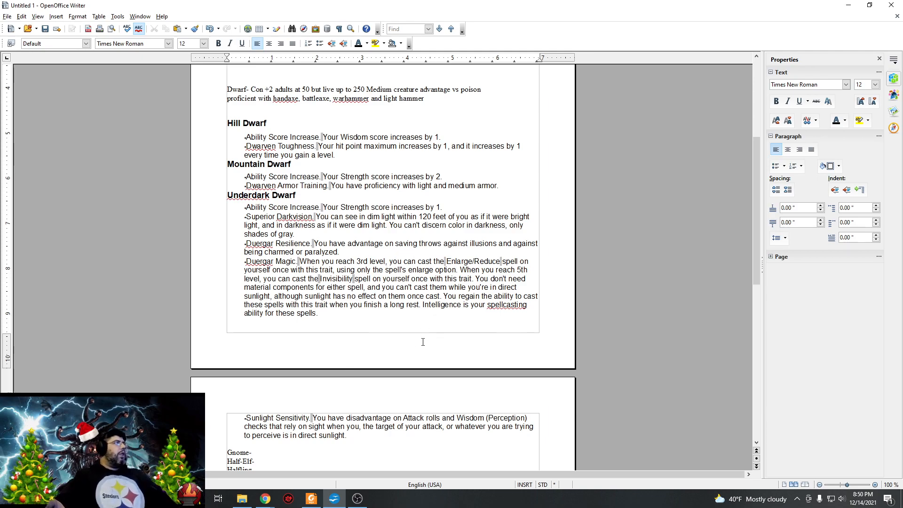
scroll(405, 319, down, 6)
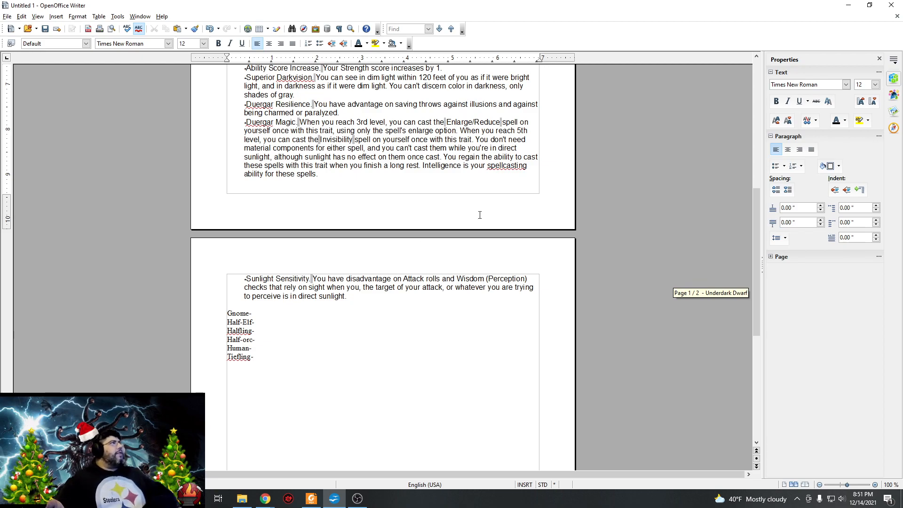
scroll(441, 156, up, 2)
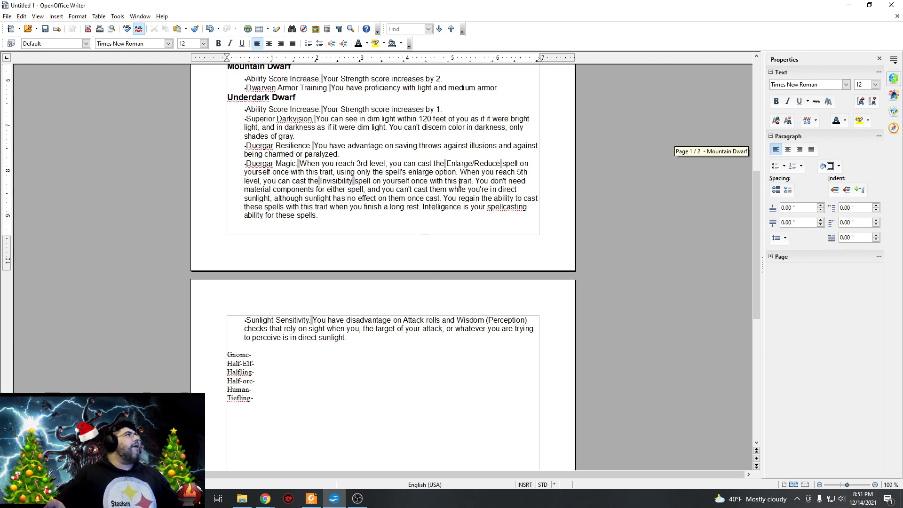
scroll(455, 184, down, 4)
click(273, 263)
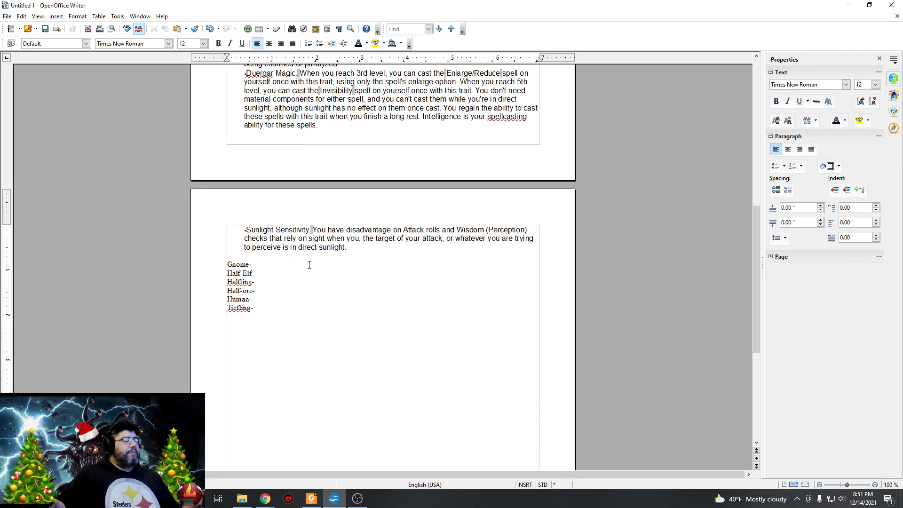
scroll(378, 228, up, 5)
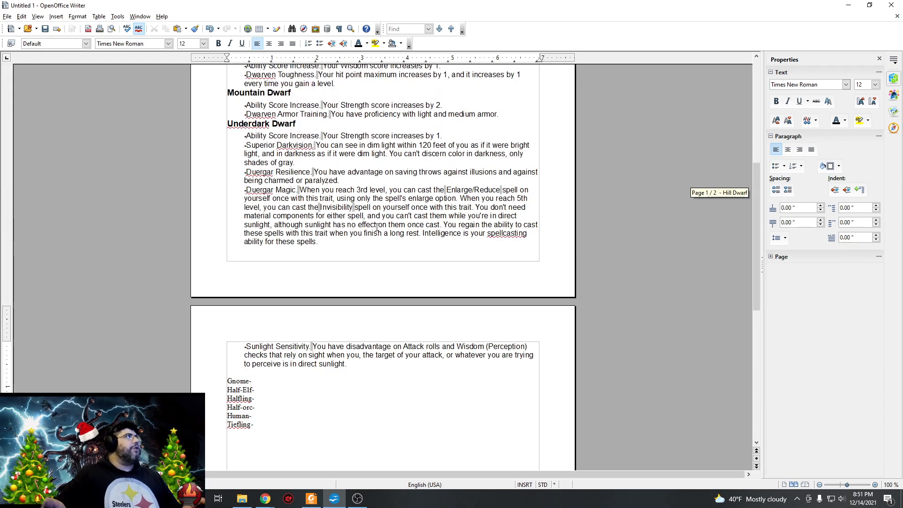
scroll(377, 228, up, 7)
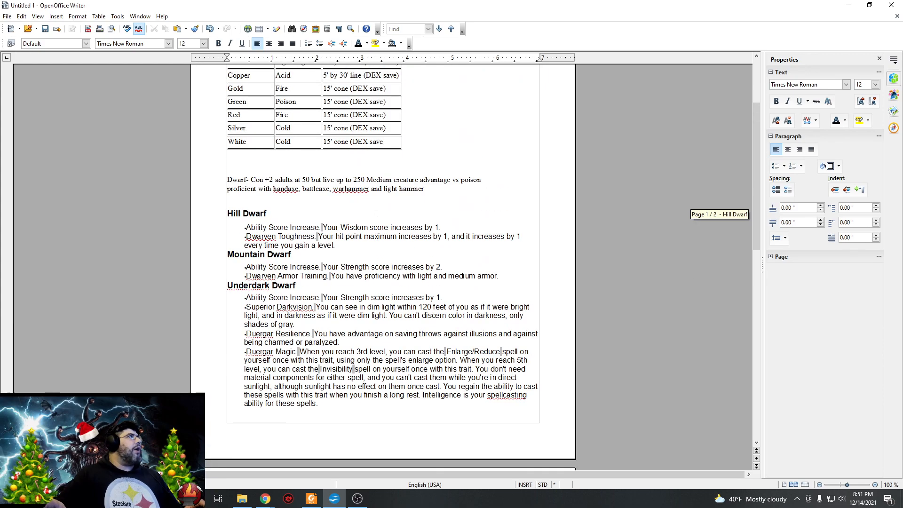
scroll(376, 214, down, 9)
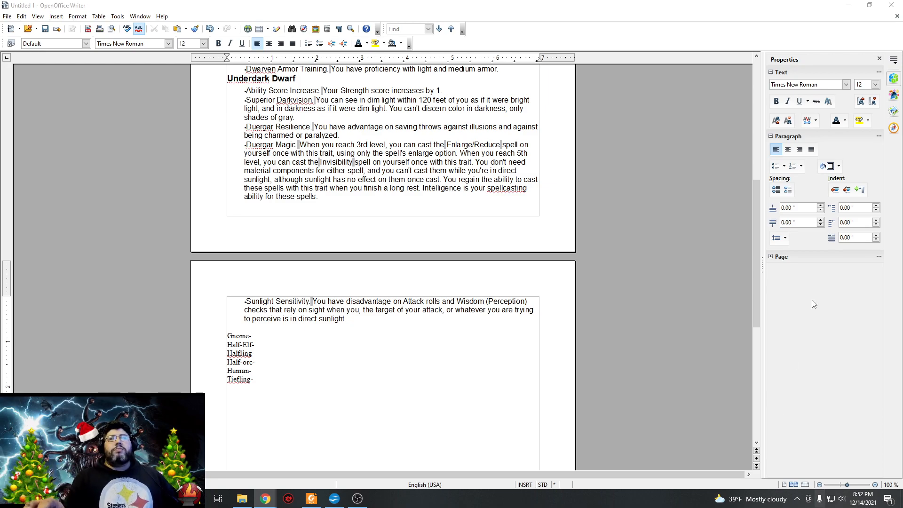
Fill in the Gnome entry with "+2 int adults at 40 and can live for 350 years".
click(291, 336)
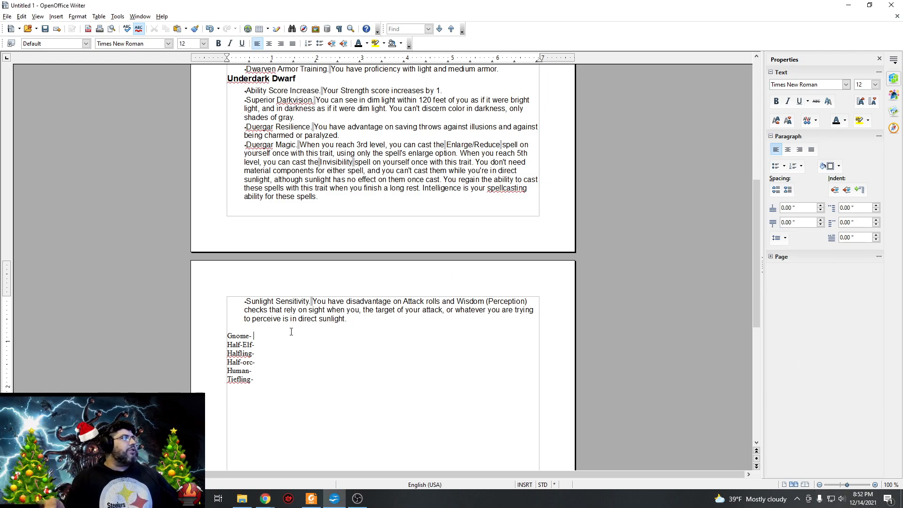
text(+2)
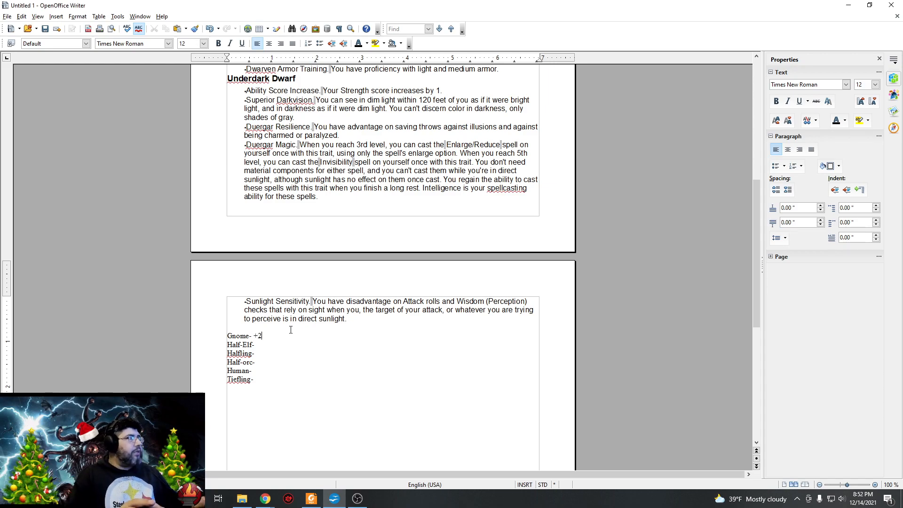
text( int)
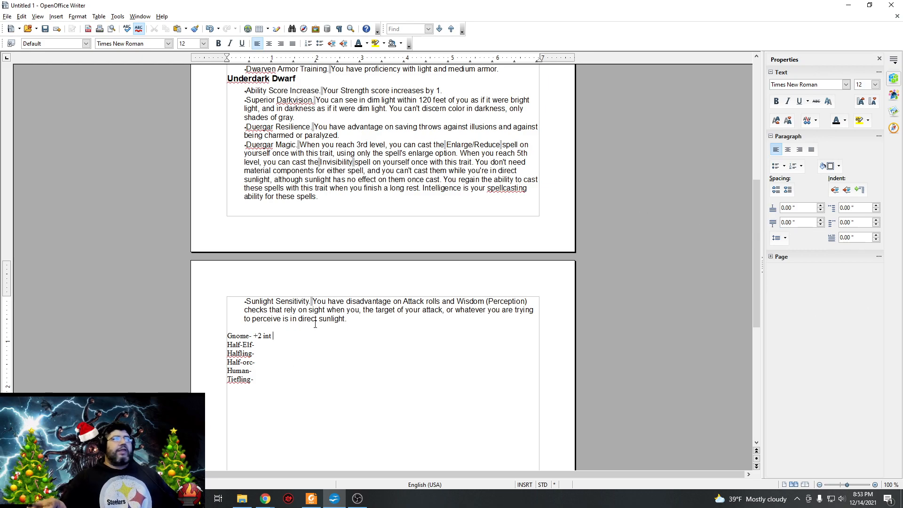
text(ad)
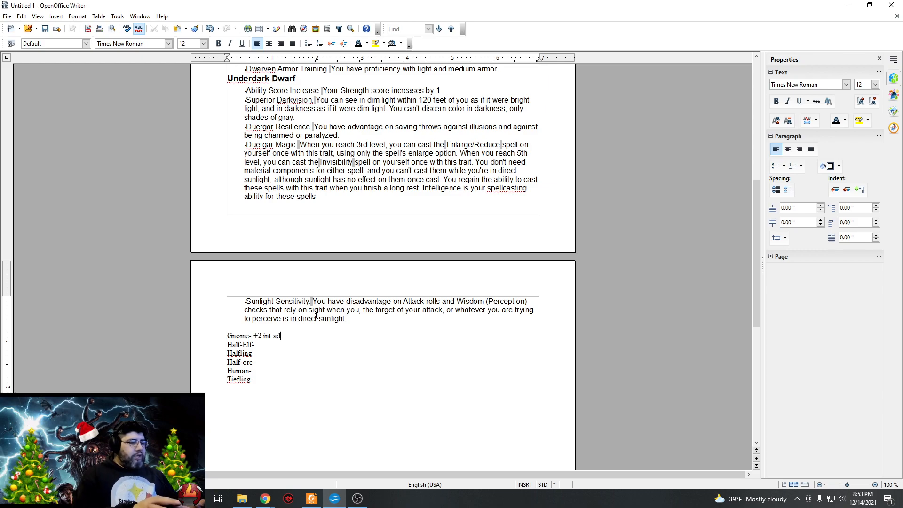
text(ults at 4)
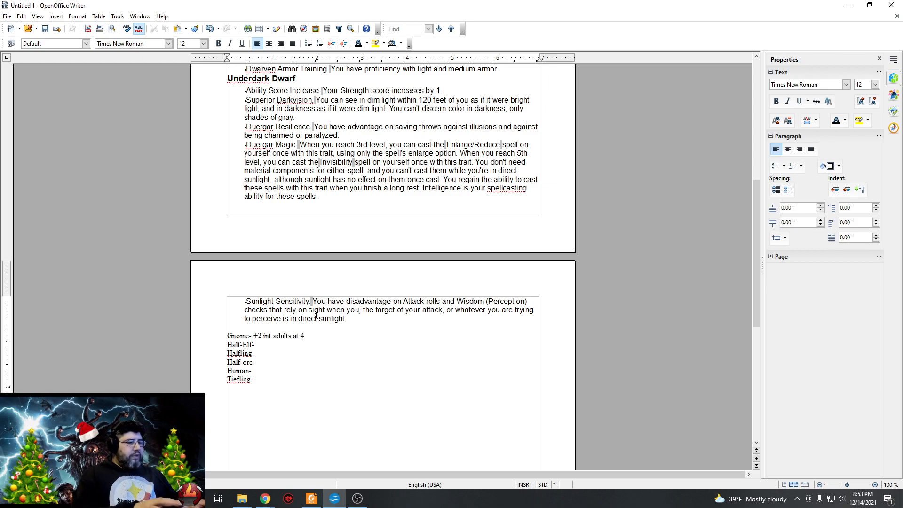
text(0 and can )
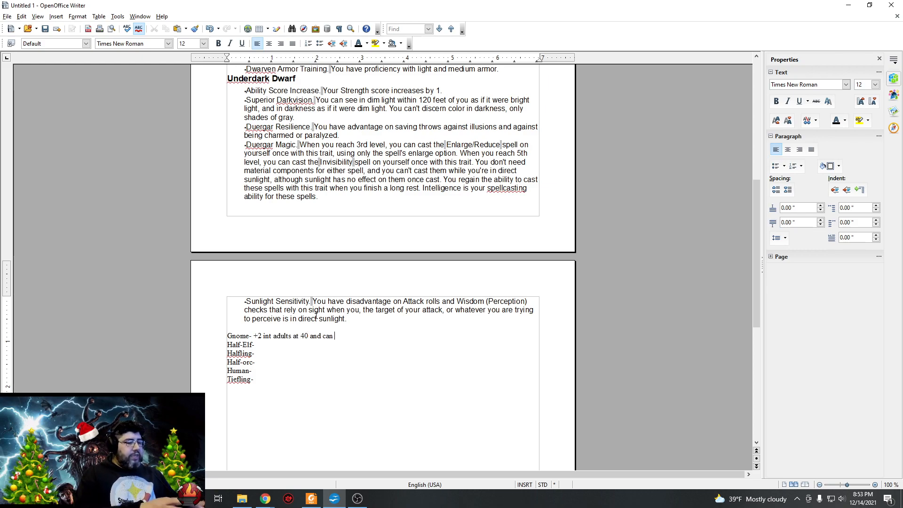
text(live for )
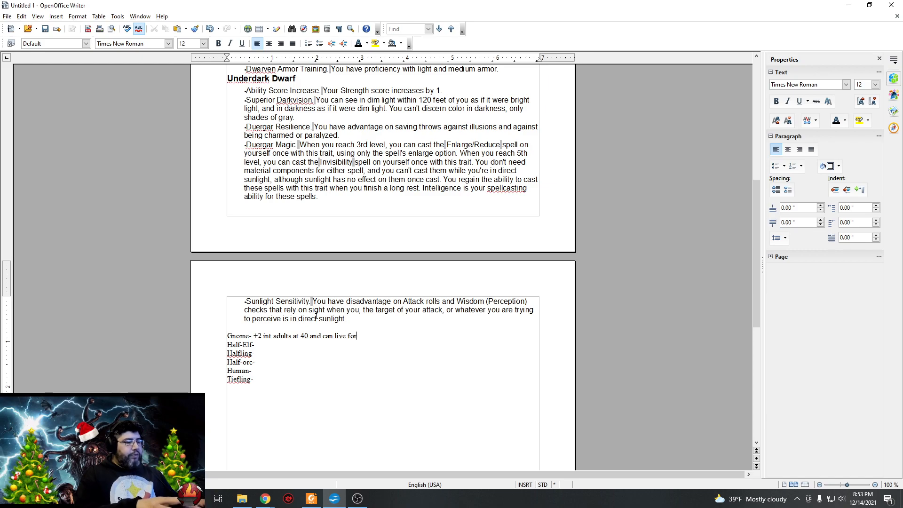
text(350 years)
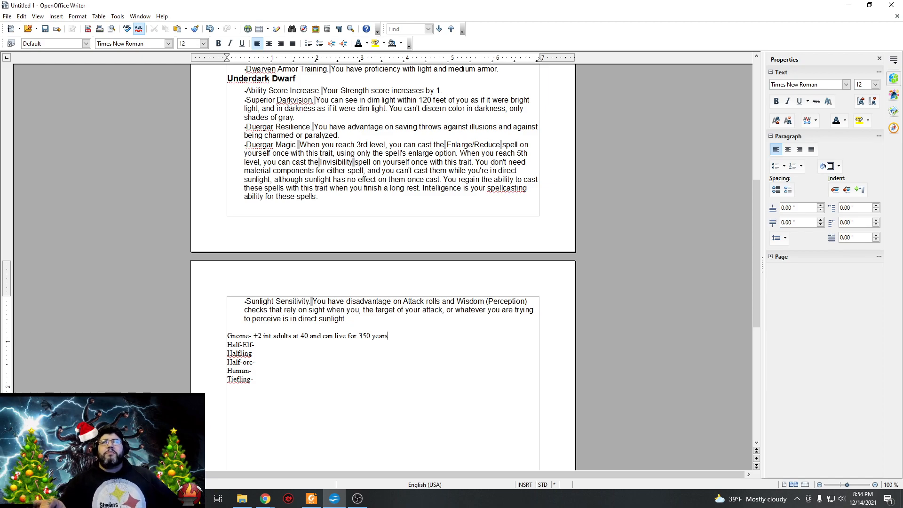
click(412, 331)
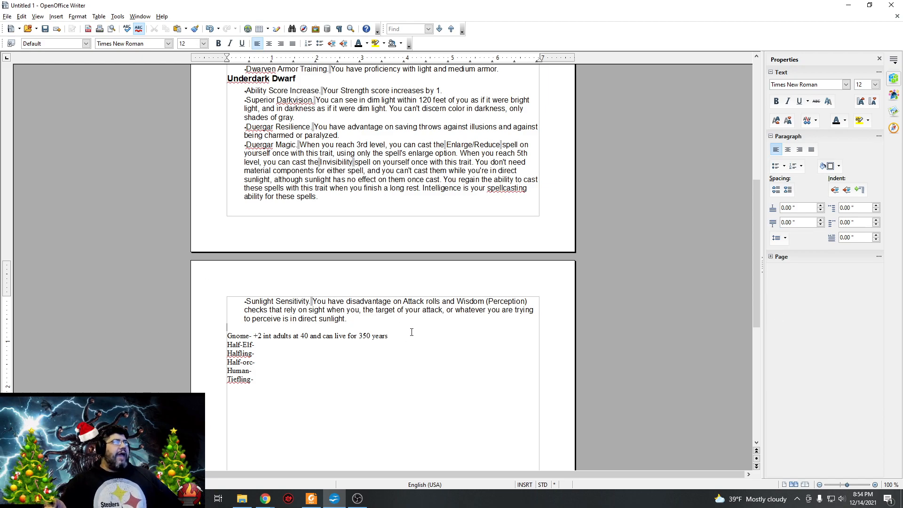
text(25)
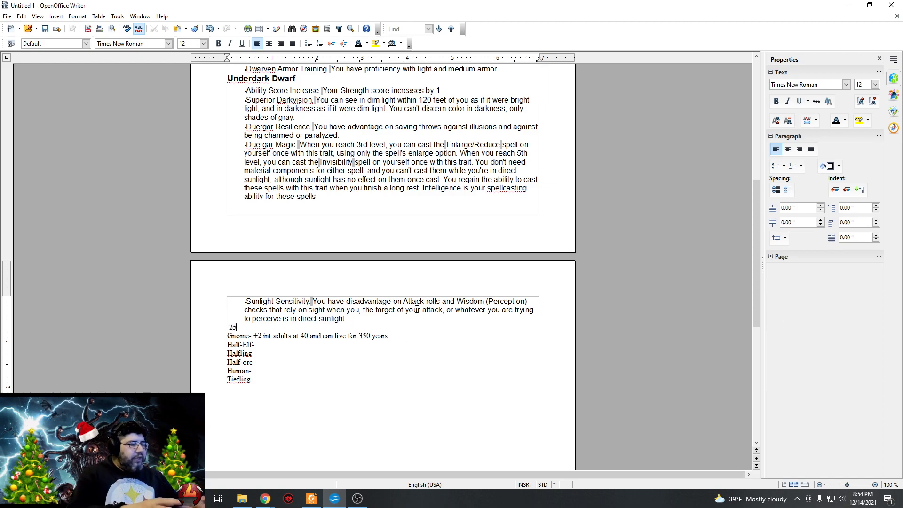
text( feet base speed)
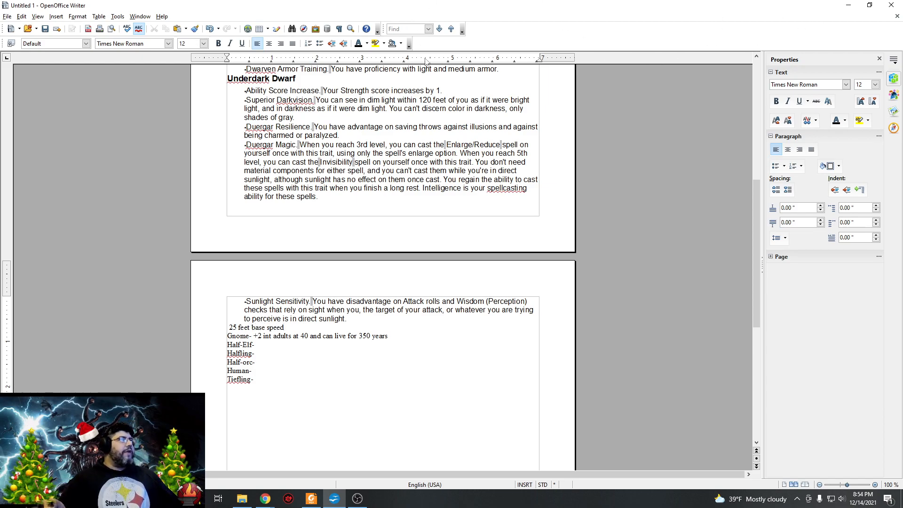
drag(288, 328, 230, 329)
right_click(235, 329)
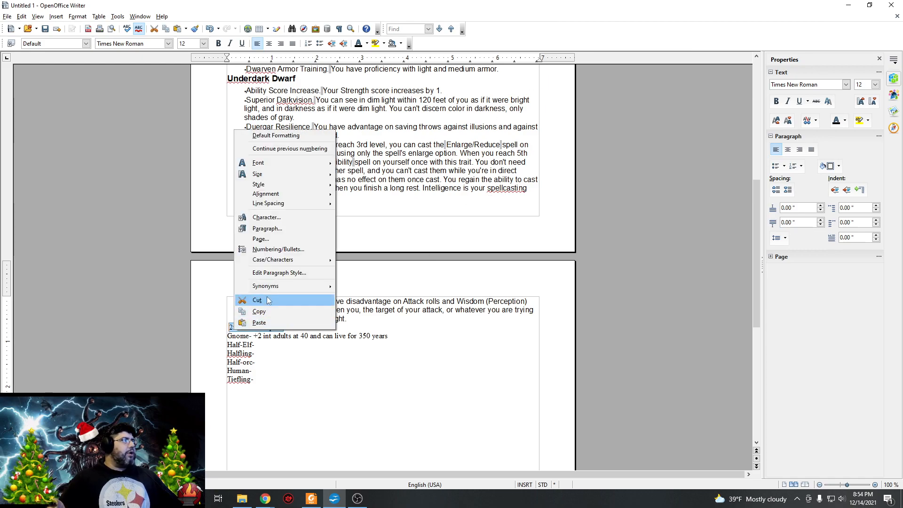
click(264, 300)
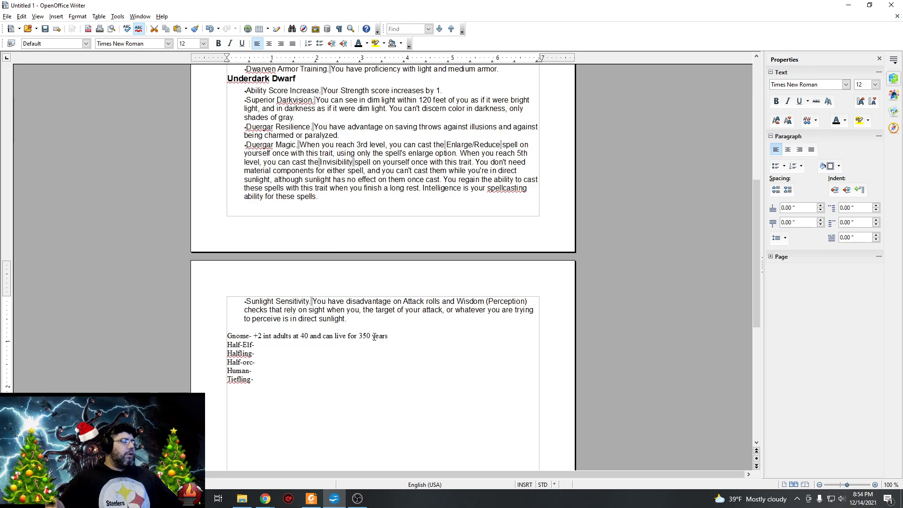
right_click(399, 337)
click(394, 342)
right_click(399, 336)
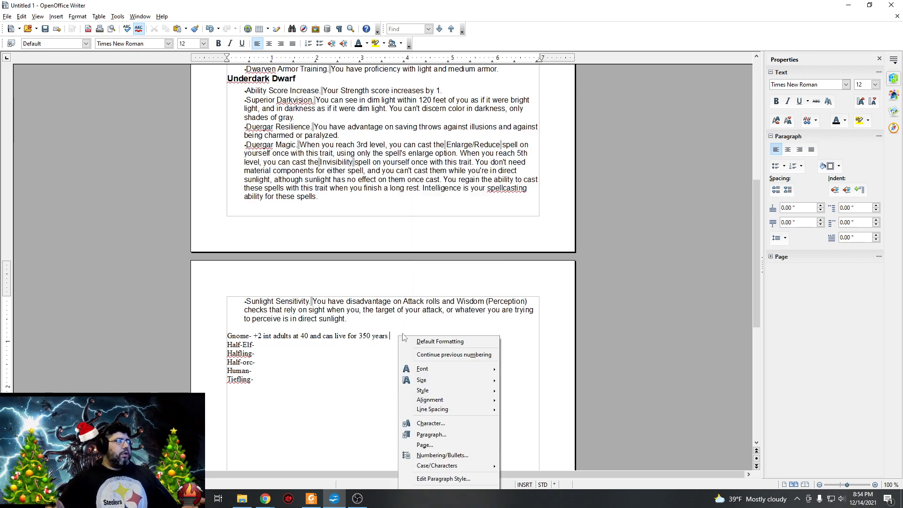
click(391, 335)
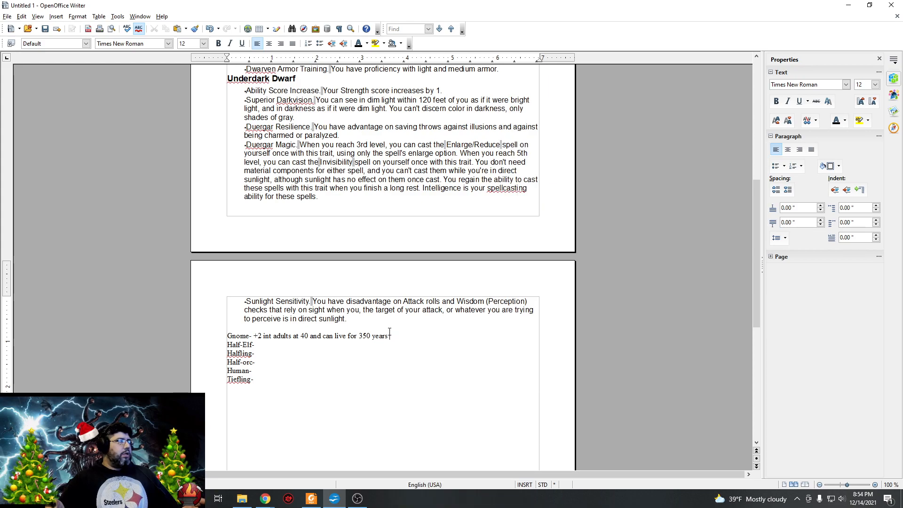
right_click(394, 337)
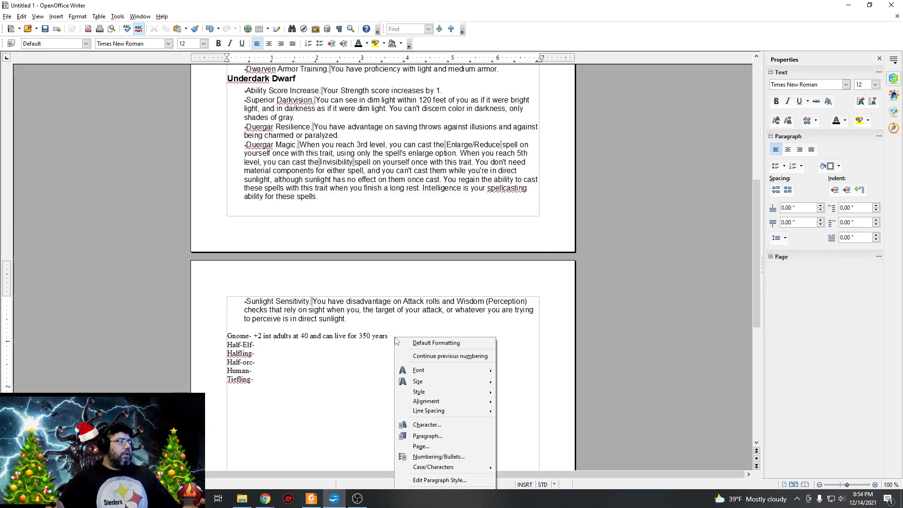
Append "base speed is 25 feet" to the end of the Gnome line.
click(389, 337)
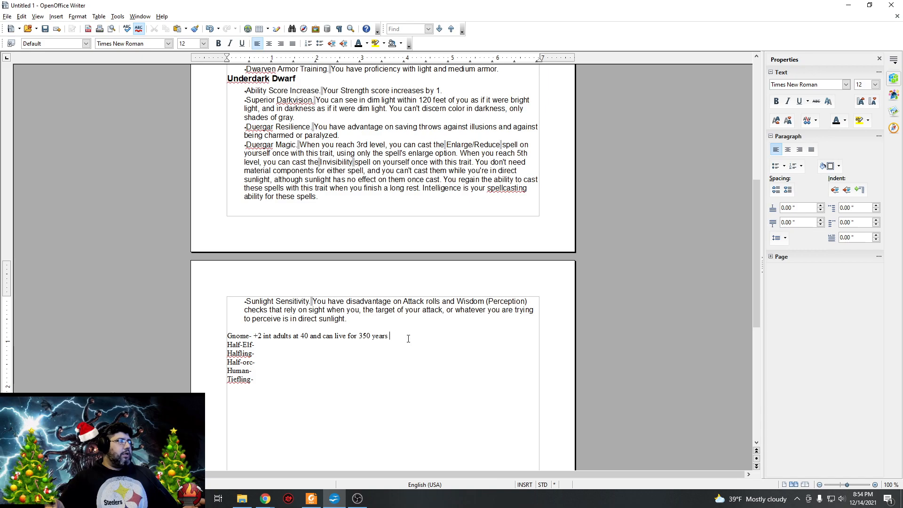
text(base sp)
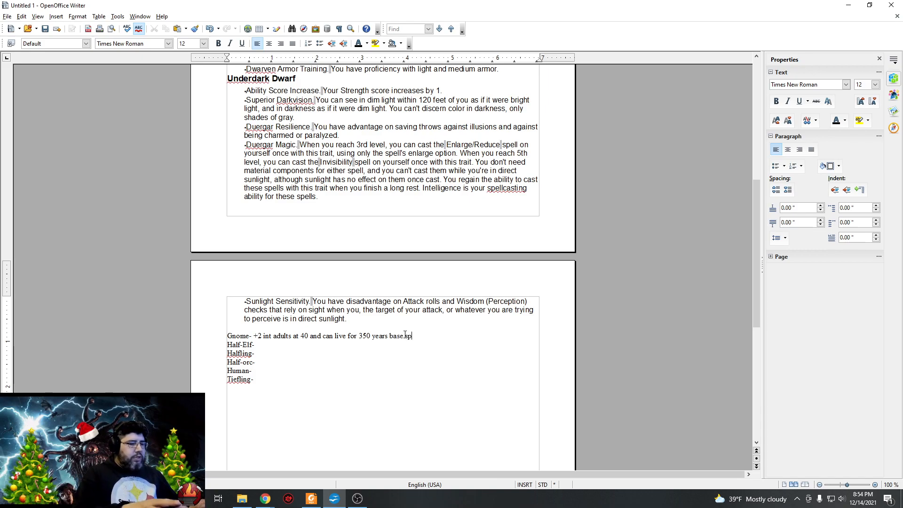
text(eed is 25 feet)
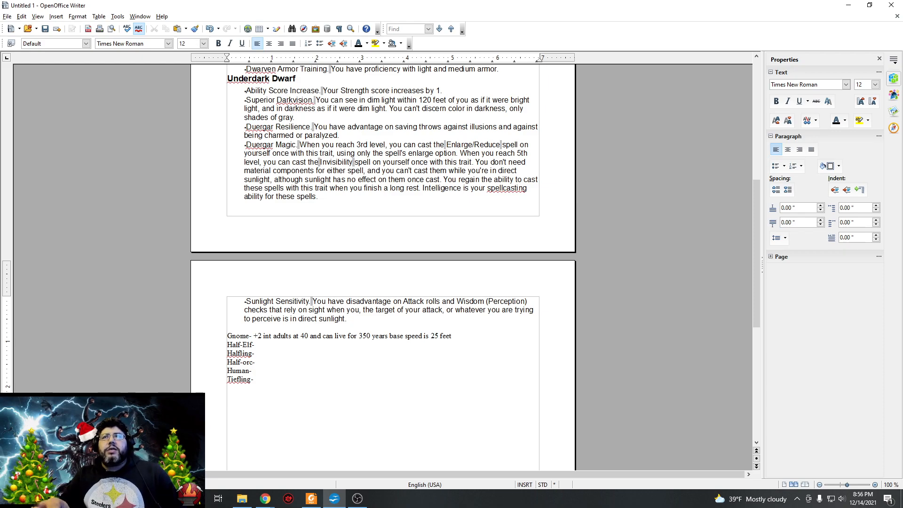
Insert blank lines between the Gnome and Half-Elf entries and paste the copied Forest Gnome, Rock Gnome and Svirfneblin traits there.
key(alt+Tab)
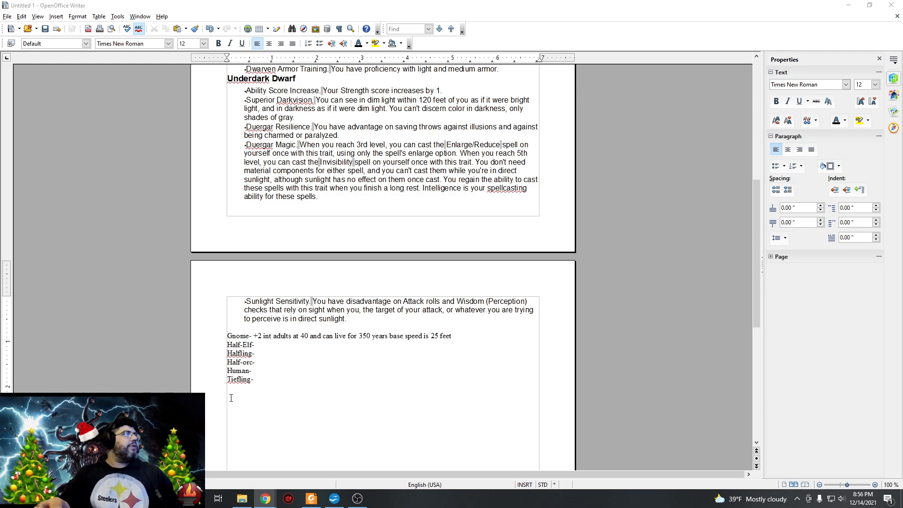
click(288, 344)
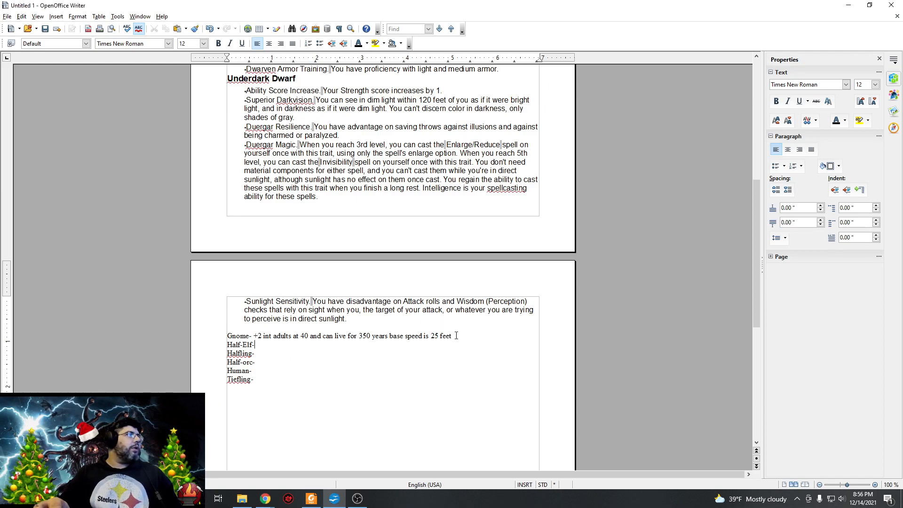
key(Return)
key(Return)
key(Return)
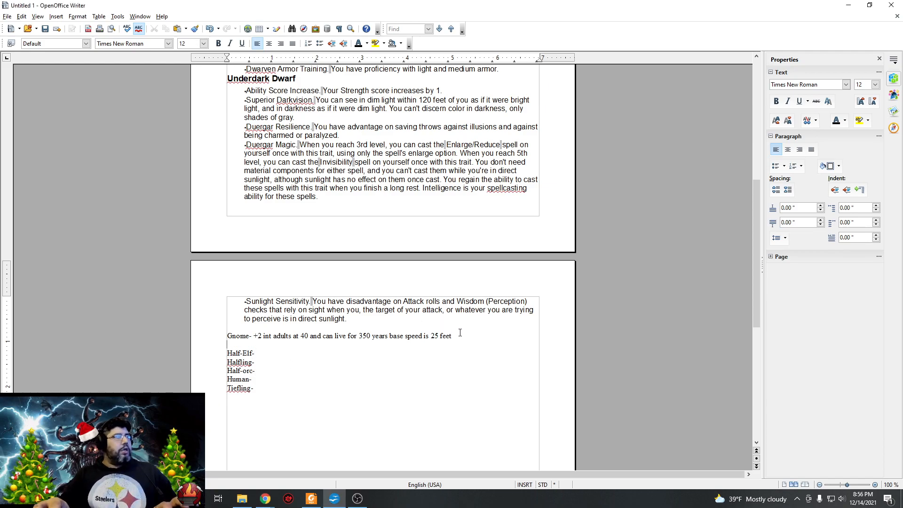
key(Return)
key(Return)
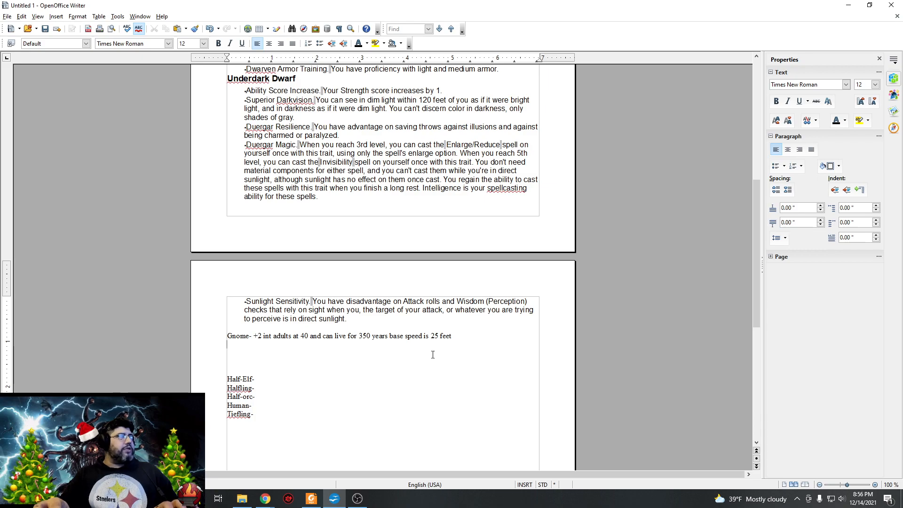
right_click(268, 353)
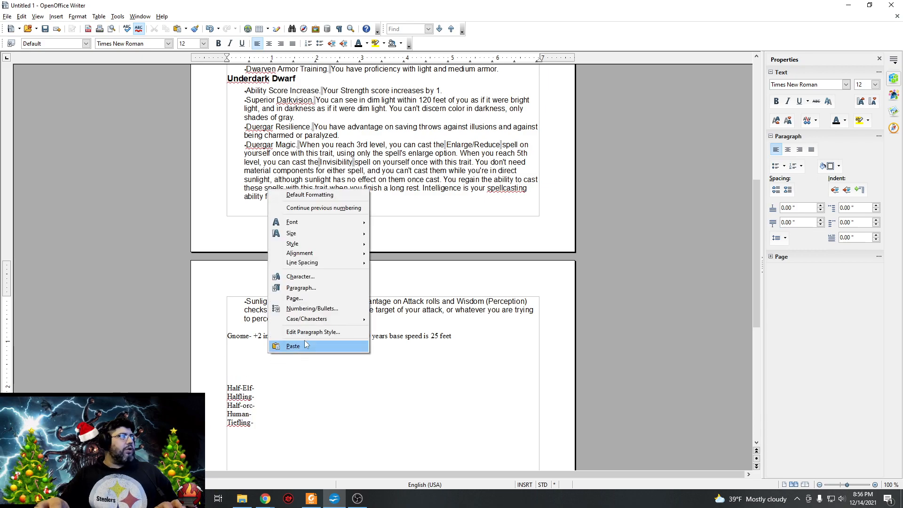
click(304, 342)
Change the font color of the pasted gnome subrace text, from Forest Gnome through Stone Camouflage, to black.
scroll(418, 353, up, 2)
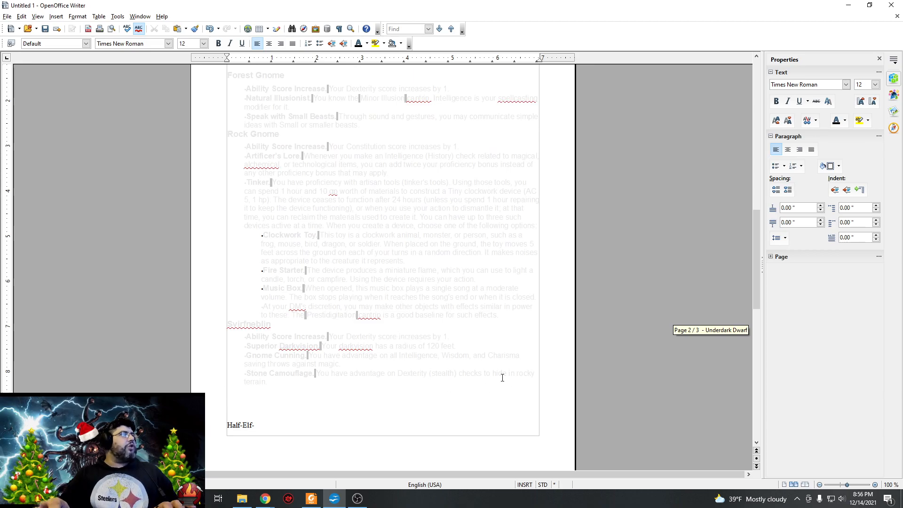
drag(533, 372, 226, 108)
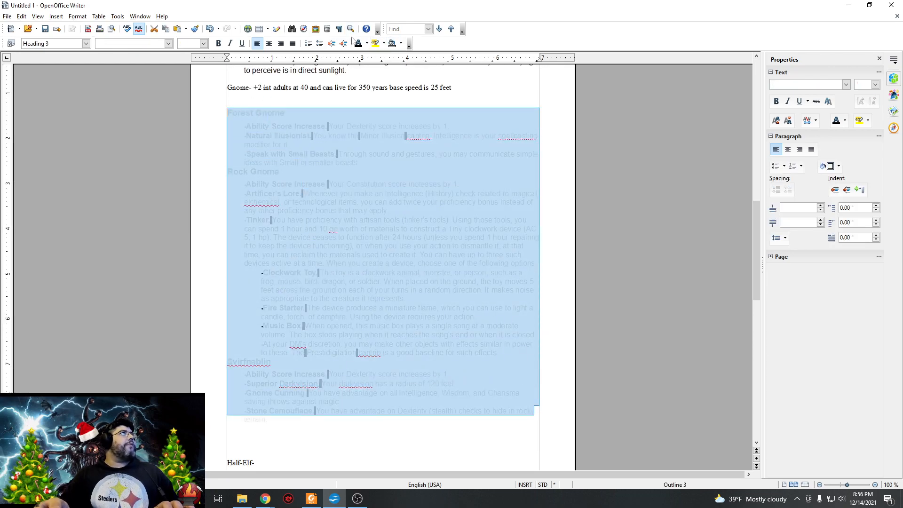
click(366, 47)
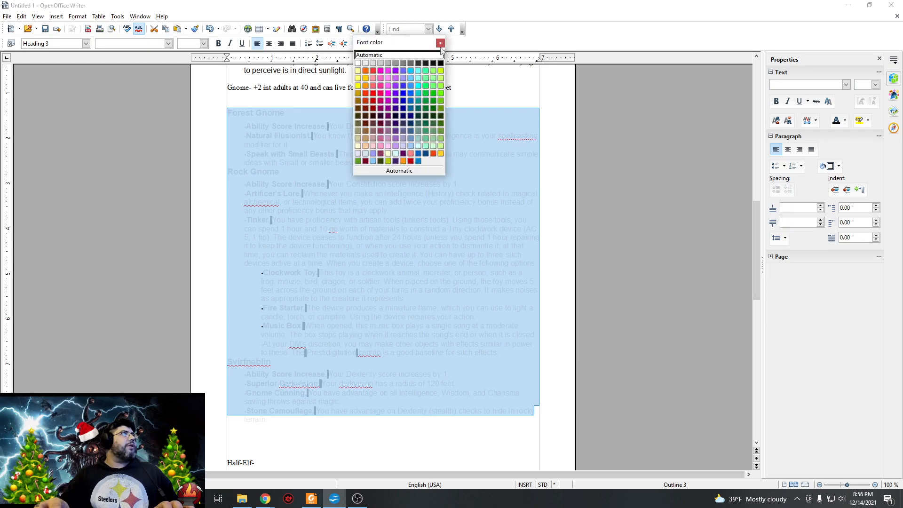
click(441, 67)
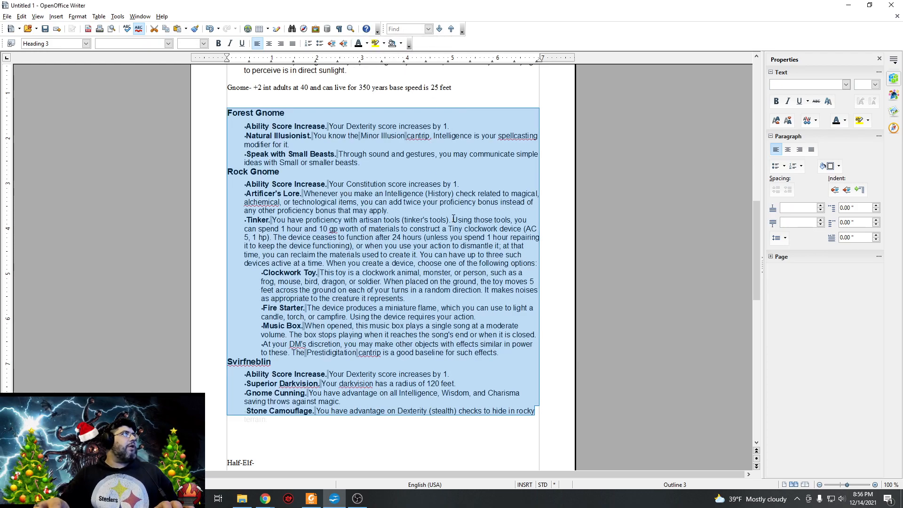
click(454, 219)
Review the Forest Gnome, Rock Gnome and Svirfneblin traits from Ability Score Increase through Stone Camouflage.
scroll(478, 382, up, 3)
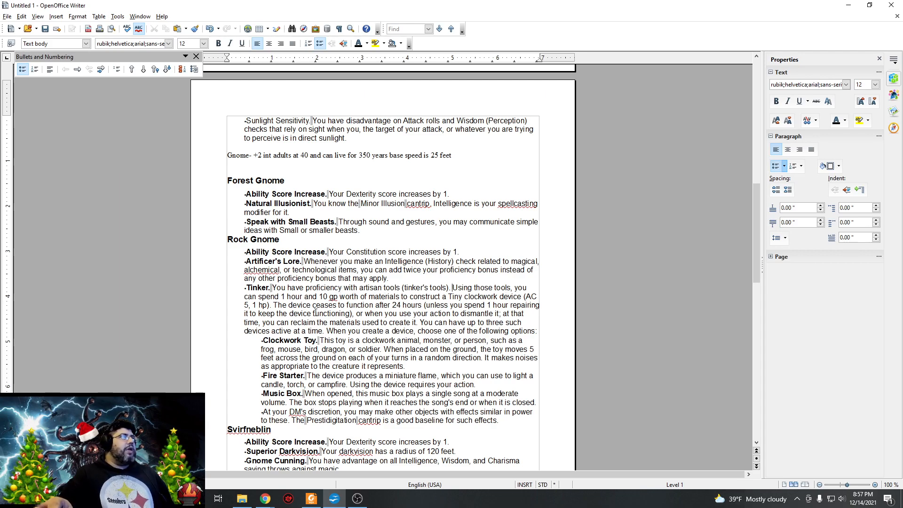
scroll(322, 294, down, 1)
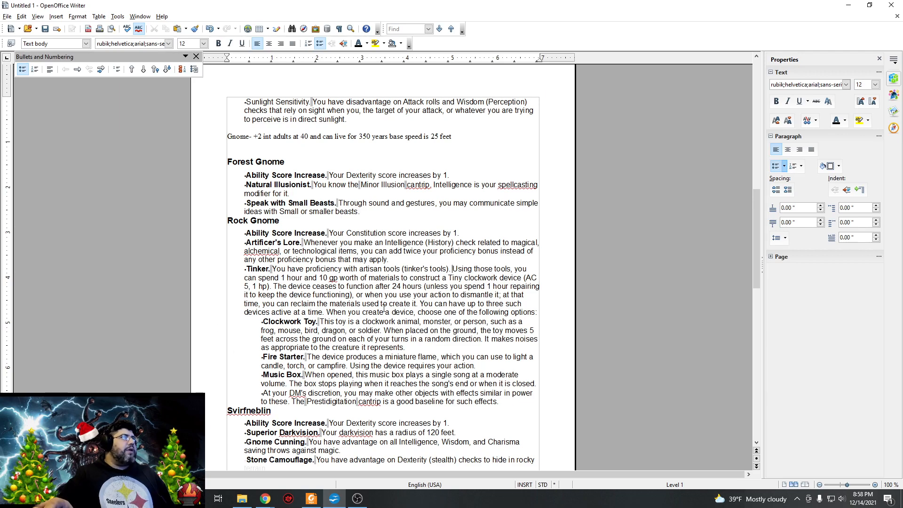
scroll(433, 310, down, 1)
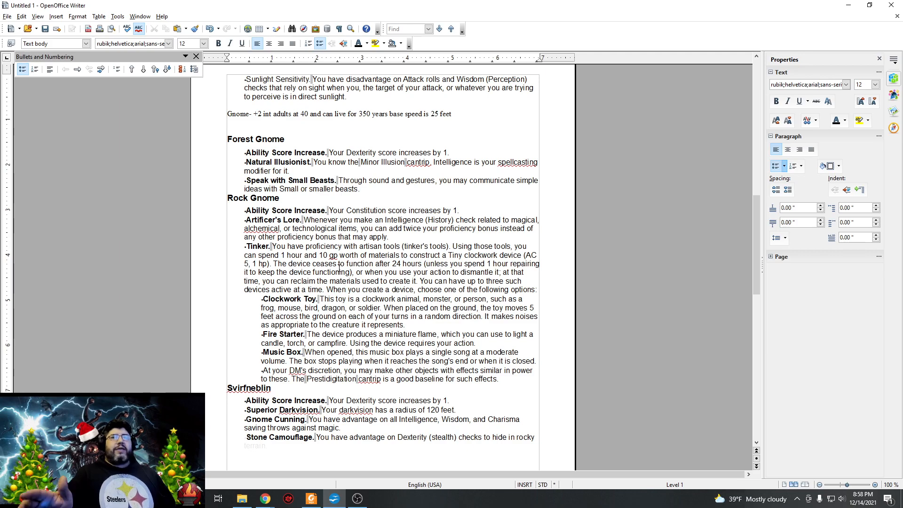
scroll(322, 304, down, 1)
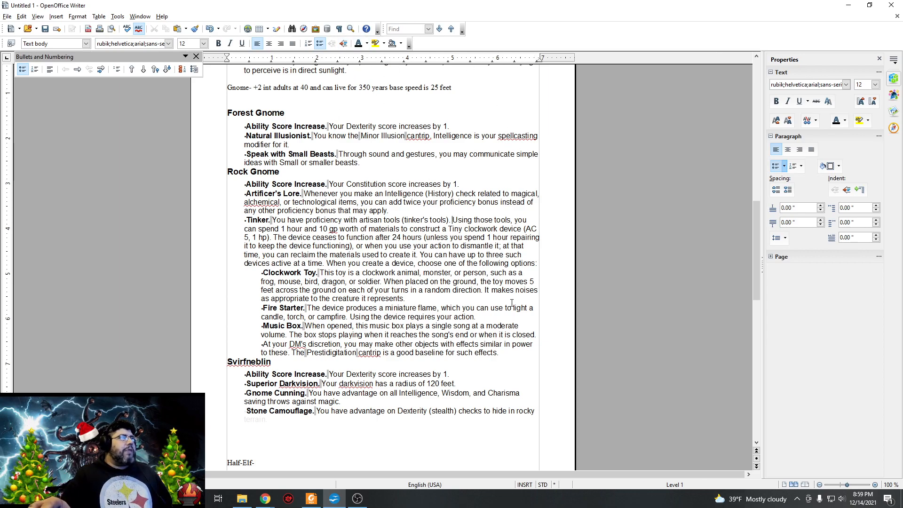
scroll(510, 298, down, 4)
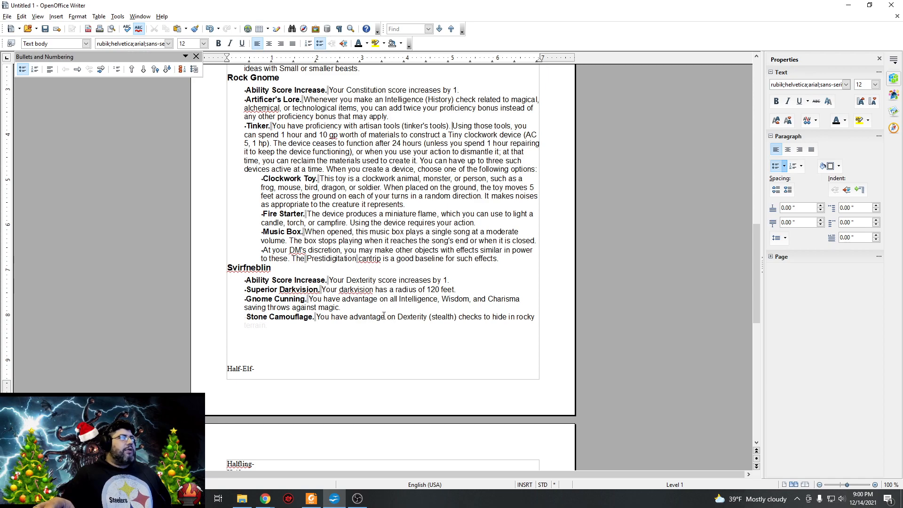
scroll(384, 315, down, 1)
scroll(318, 296, up, 1)
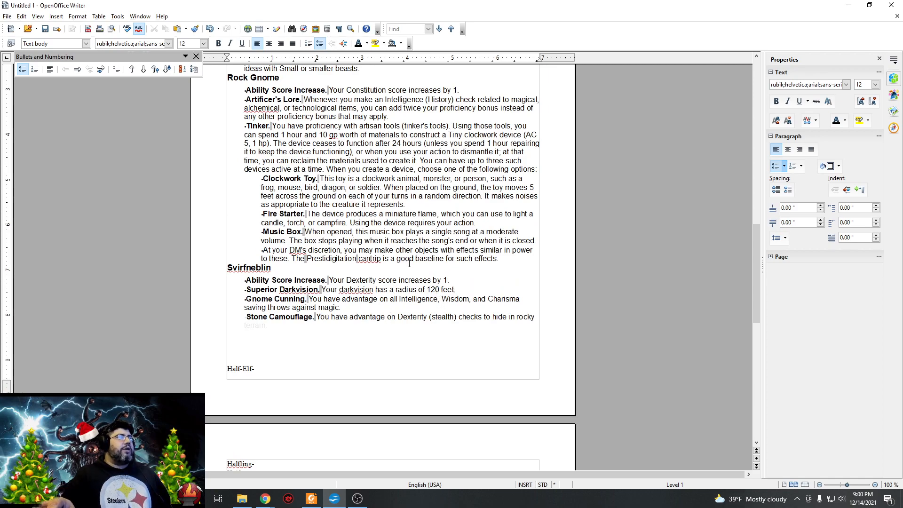
scroll(398, 315, down, 1)
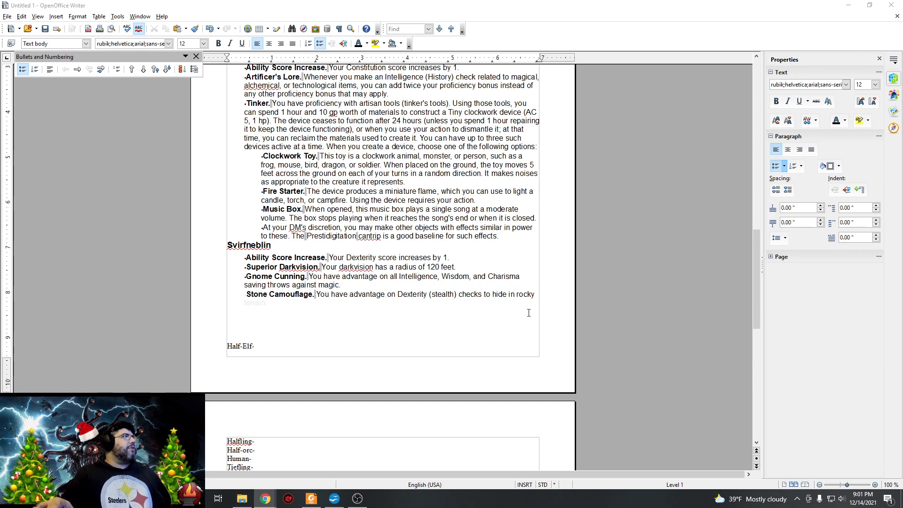
click(601, 298)
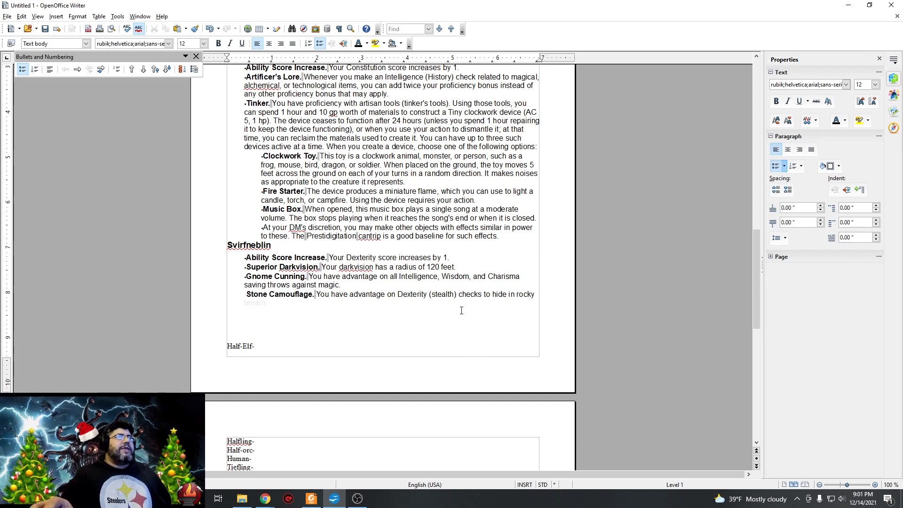
scroll(462, 311, down, 5)
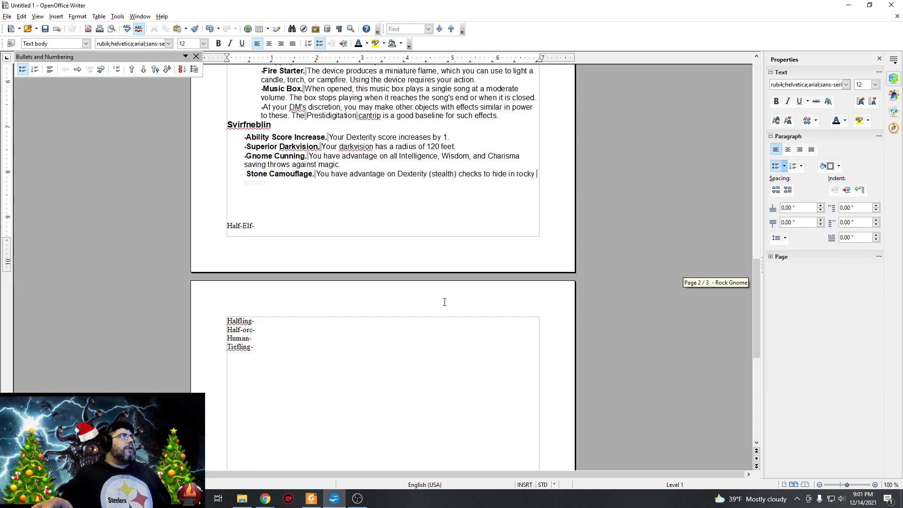
scroll(336, 248, up, 5)
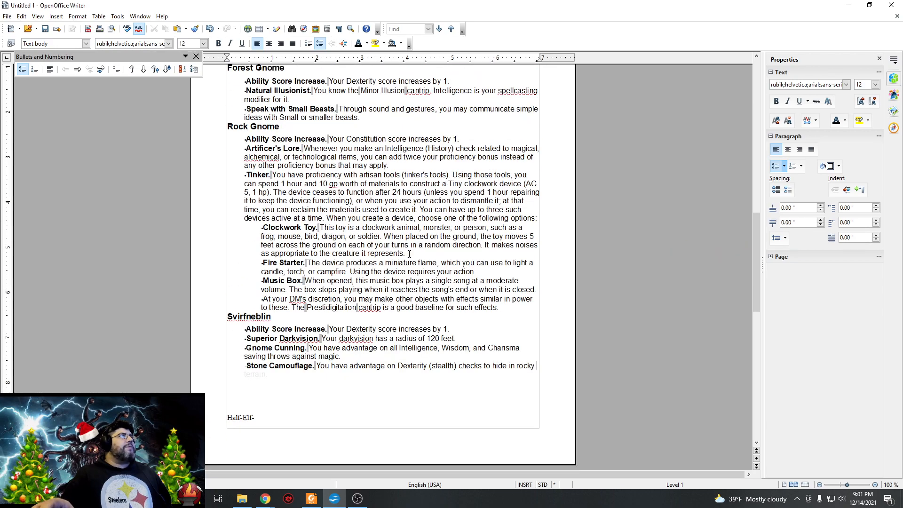
scroll(409, 254, down, 2)
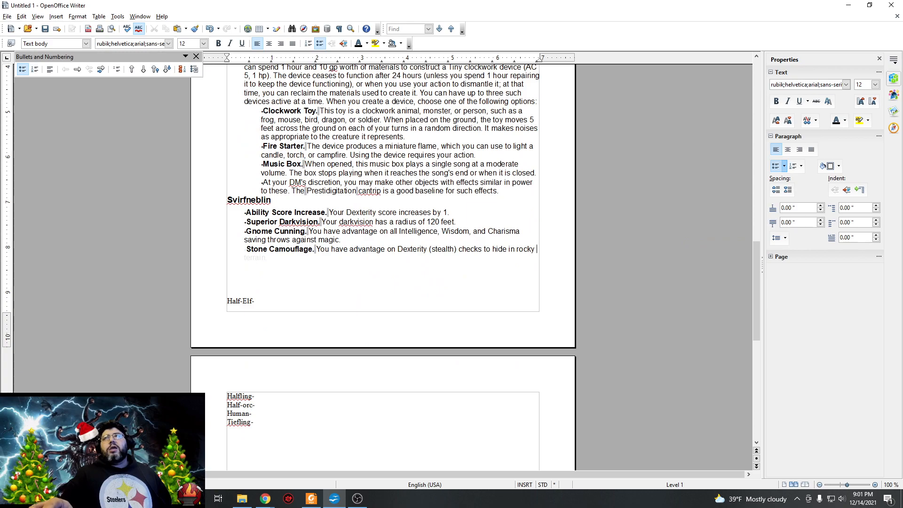
key(alt+Tab)
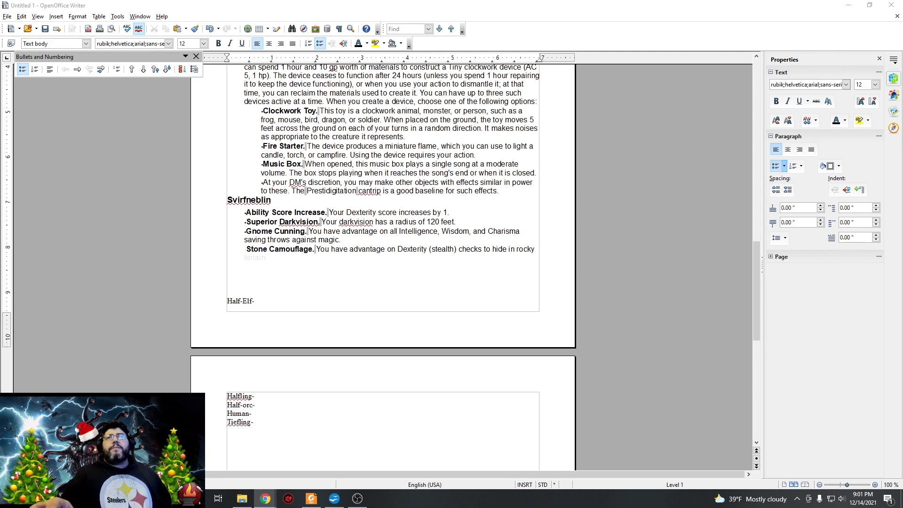
Append "+2 Cha two other abilities get +1" to the Half-Elf line.
click(325, 315)
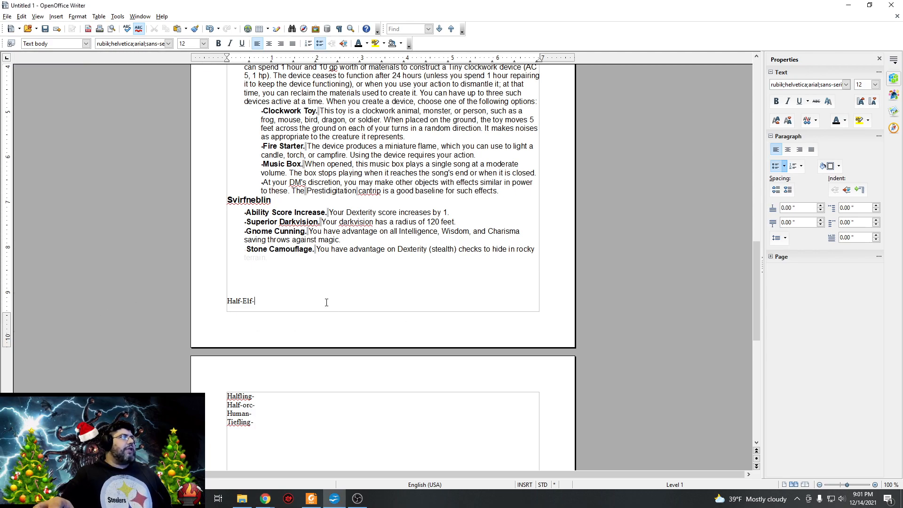
text(+2)
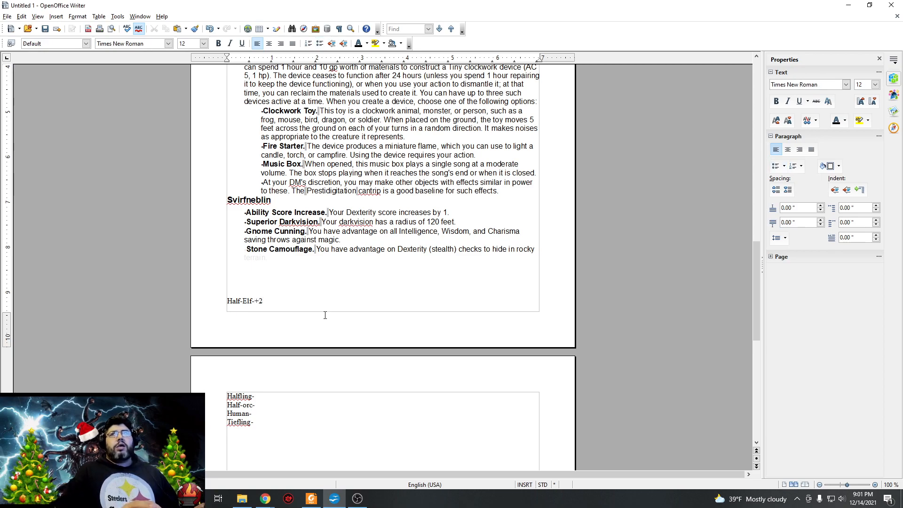
text( Cha)
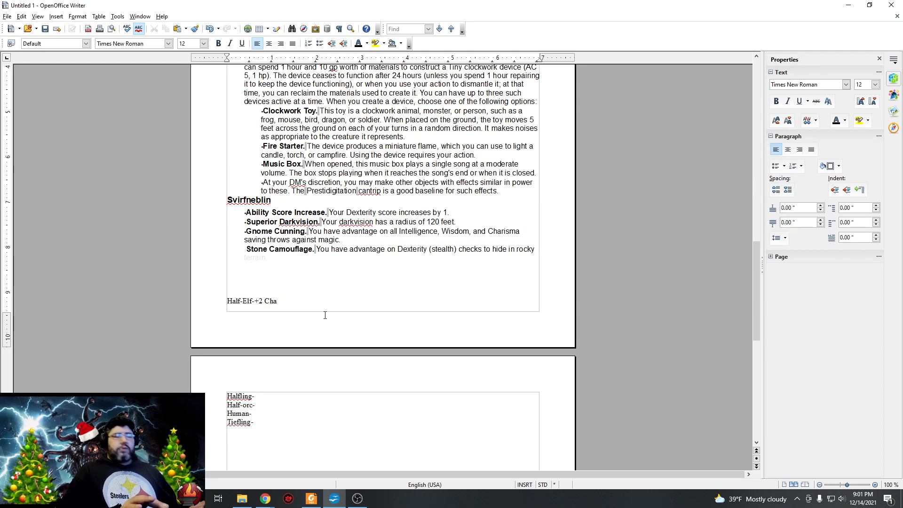
text( two oth)
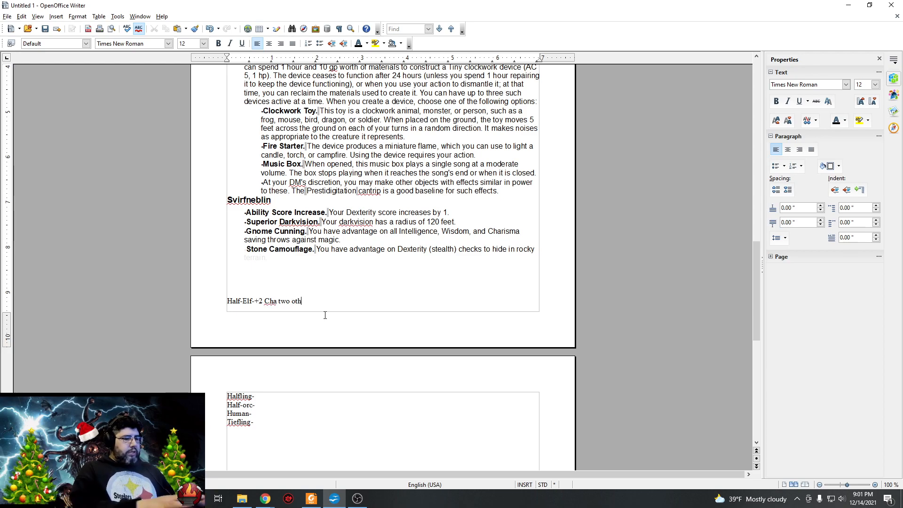
text(er abilities)
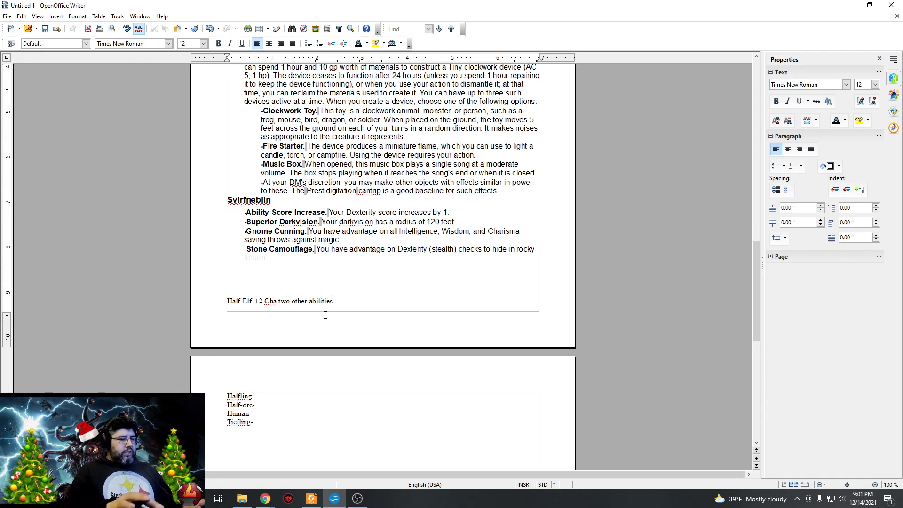
text( get +1)
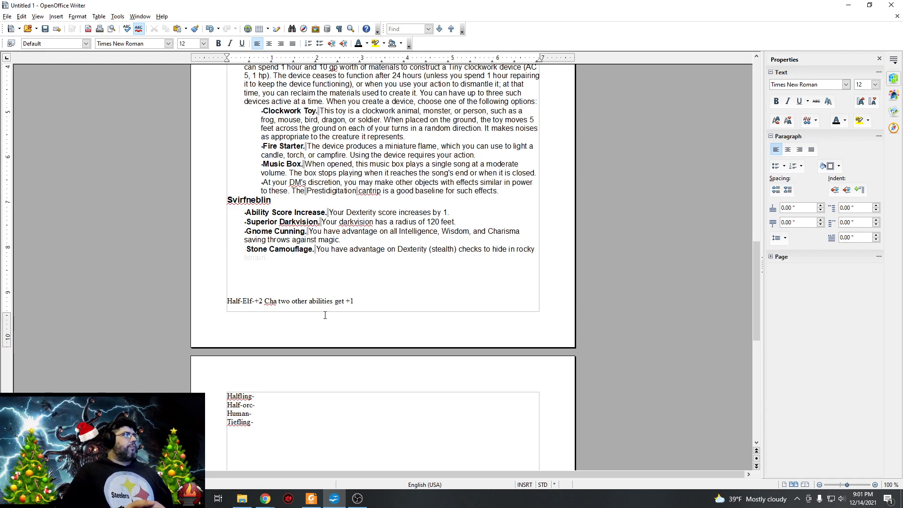
Insert a blank line after the Half-Elf entry and another before it, moving the entry to the start of the next page.
key(Return)
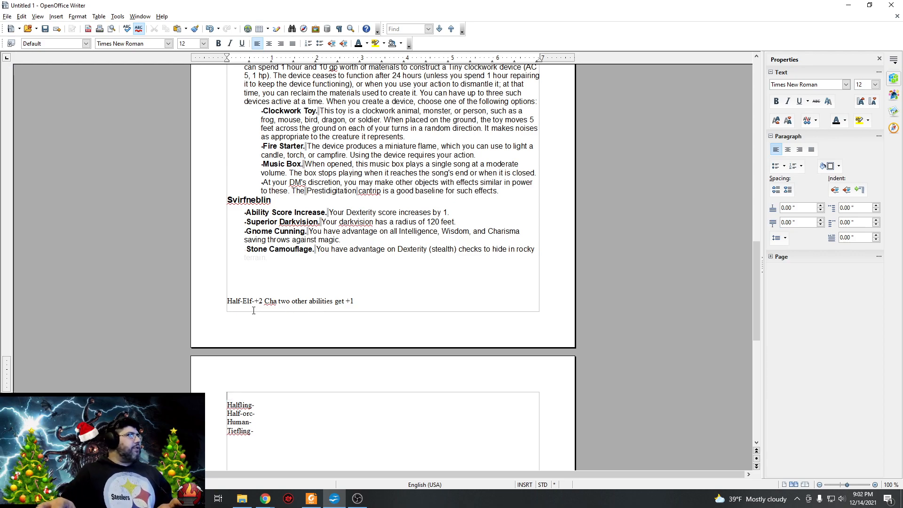
click(228, 301)
key(Return)
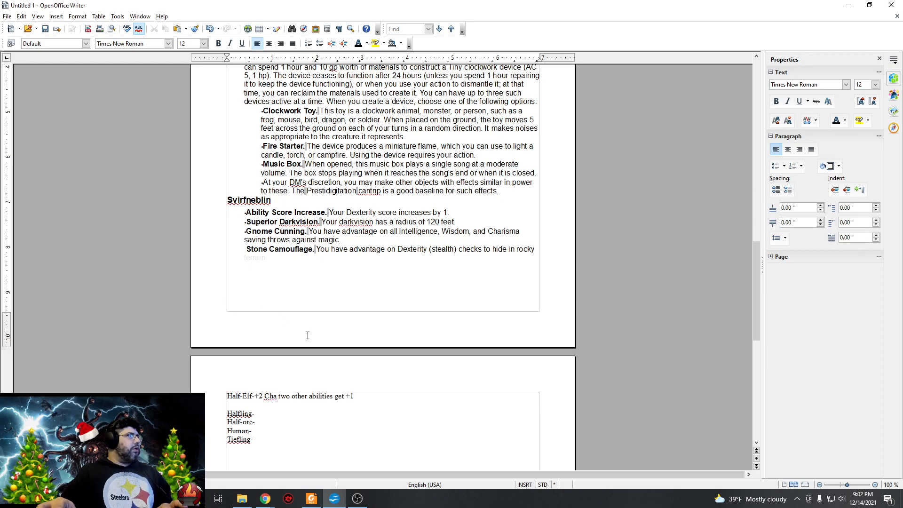
click(383, 400)
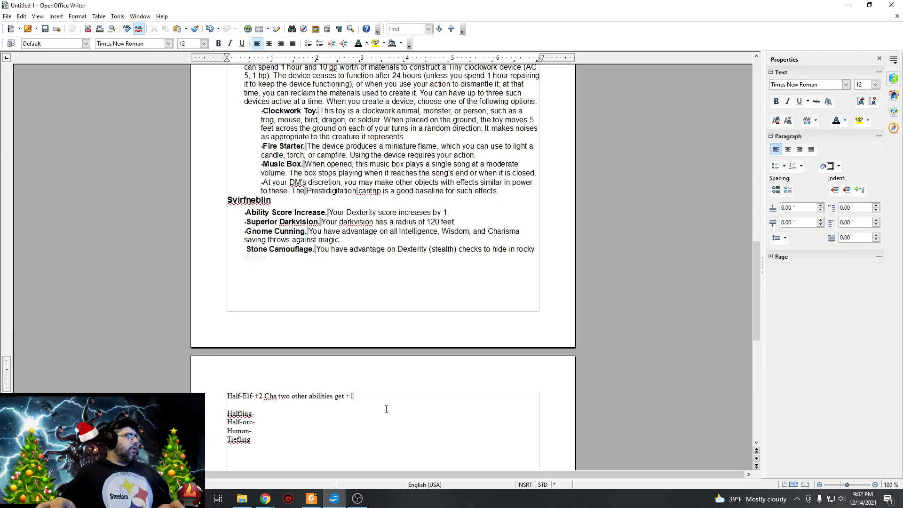
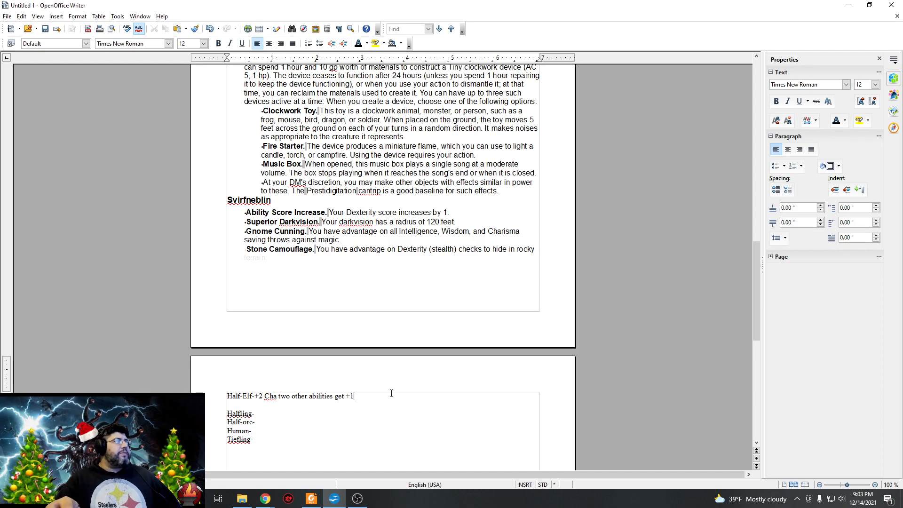
Append "speed 30" to the Half-Elf line after the ability bonuses.
text(so)
key(BackSpace)
text(p)
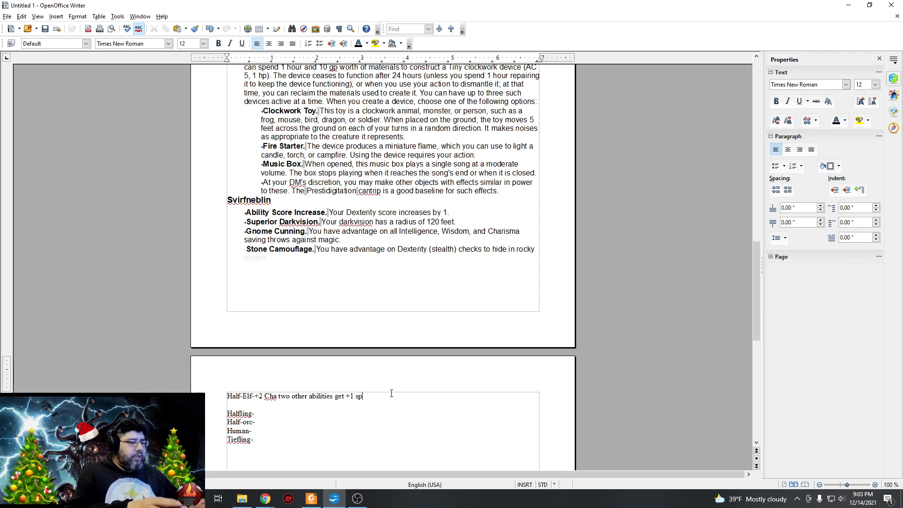
text(eed 30)
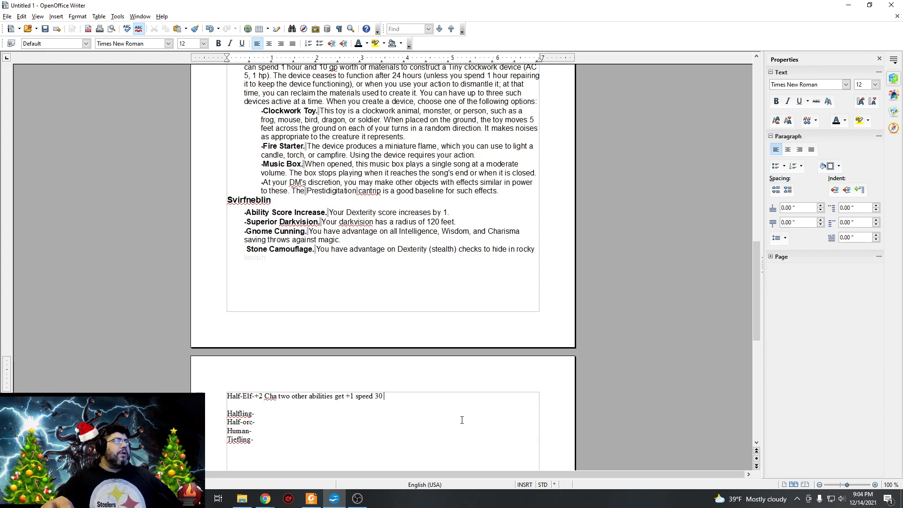
Add "advantage vs charm cant be put to sleep with magic" to the Half-Elf line and insert a blank line below it.
text(advantage vs charm cant be put to )
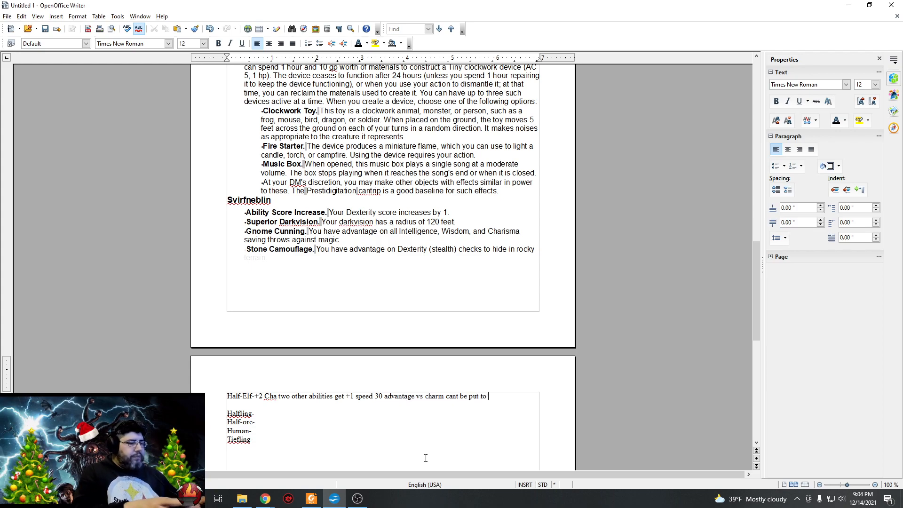
text(sleep with)
text(magic)
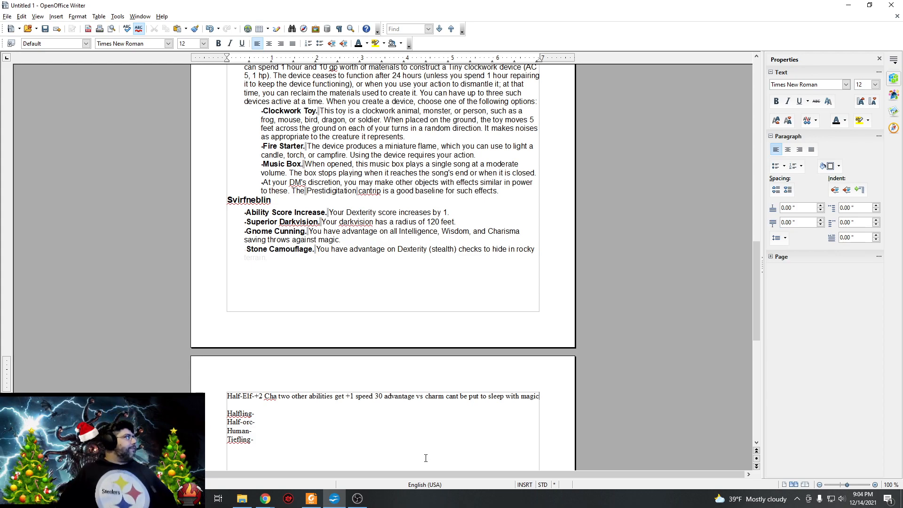
key(Return)
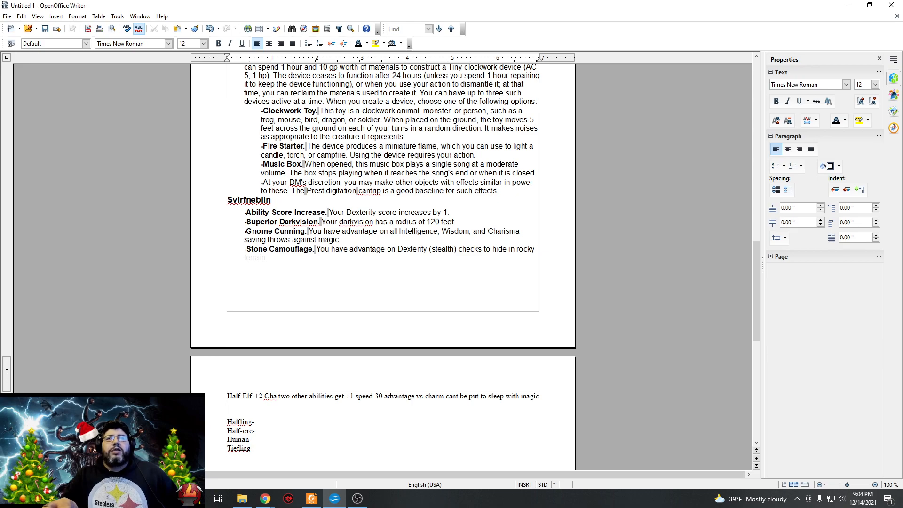
Insert three more blank lines between the Half-Elf and Halfling entries.
key(alt+Tab)
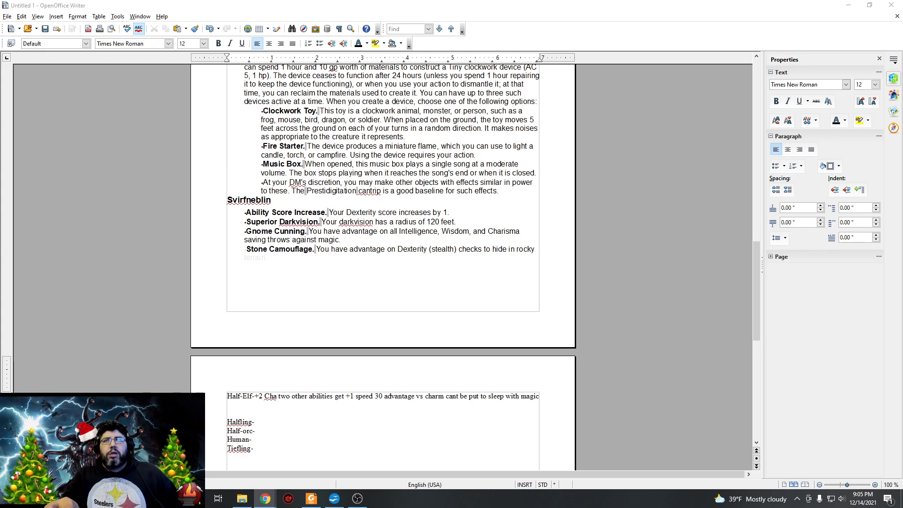
scroll(309, 325, down, 3)
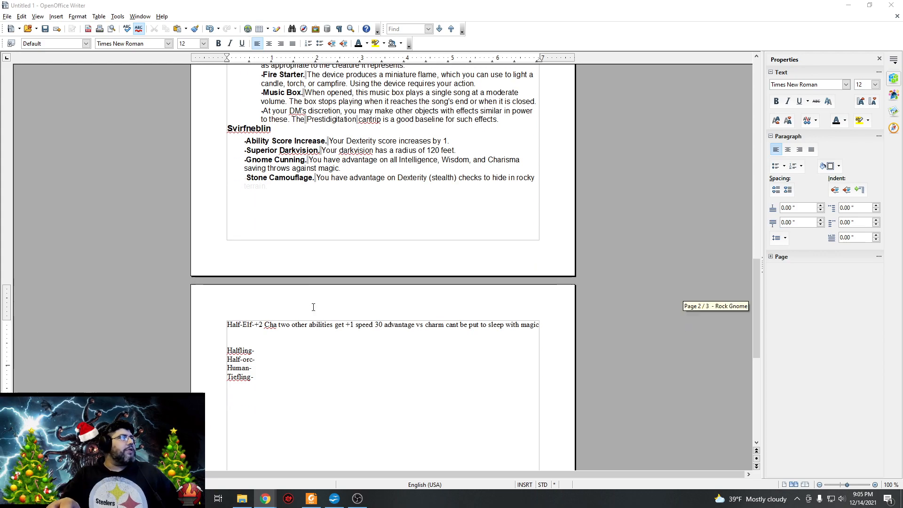
click(288, 339)
key(Return)
key(Return)
key(Return)
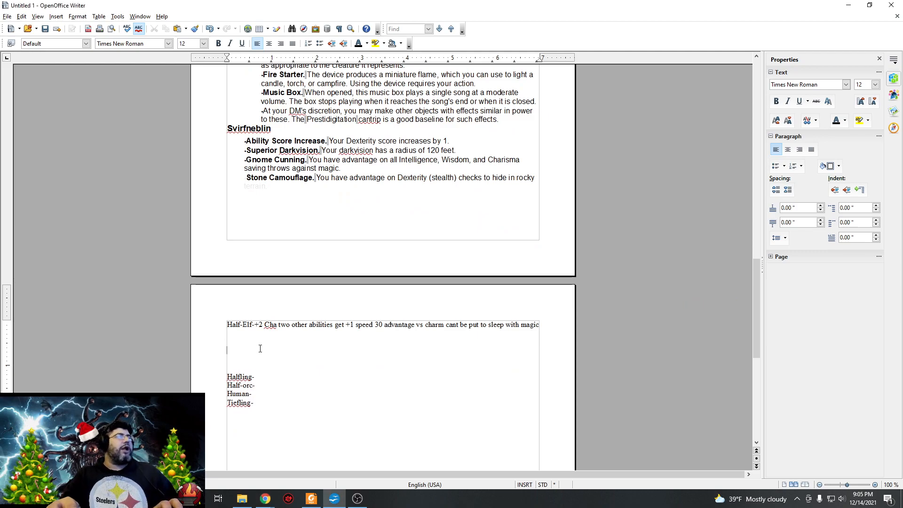
click(359, 43)
scroll(227, 353, up, 4)
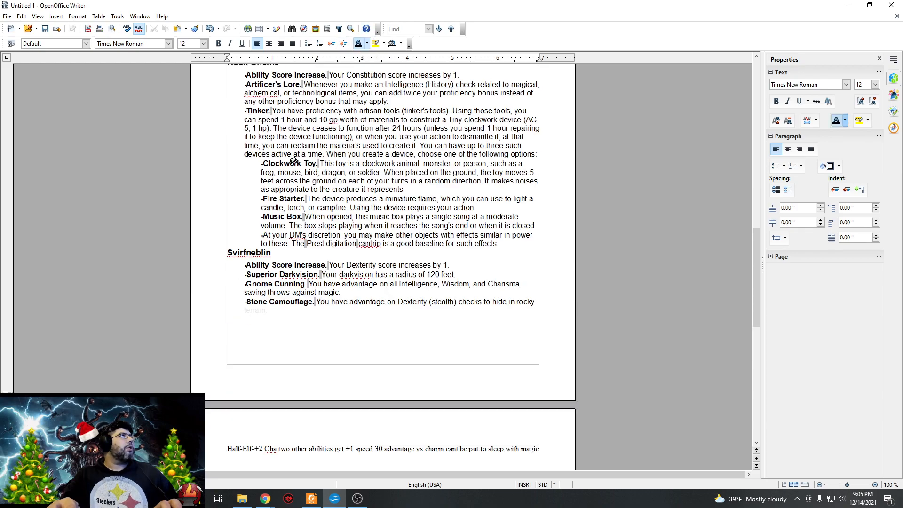
scroll(366, 250, down, 3)
scroll(367, 250, down, 2)
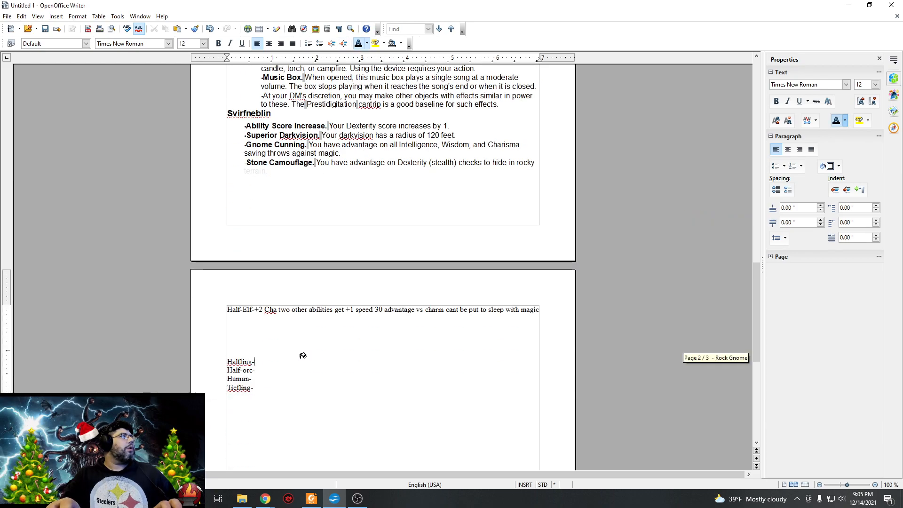
scroll(320, 188, up, 13)
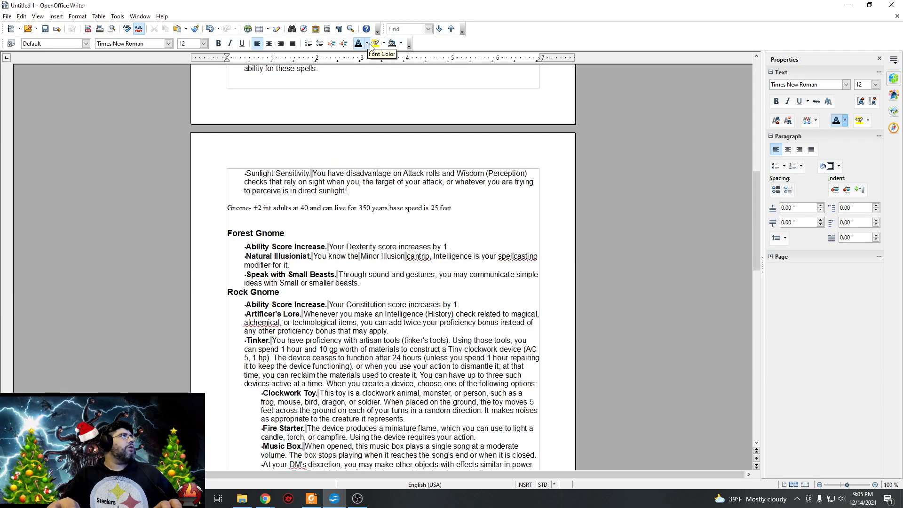
click(367, 43)
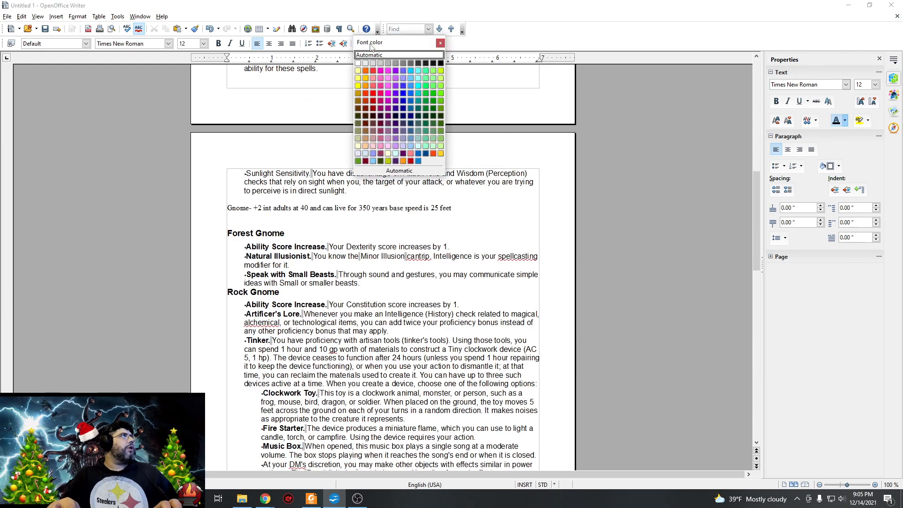
click(440, 64)
scroll(257, 318, up, 12)
scroll(269, 320, down, 2)
scroll(269, 320, down, 1)
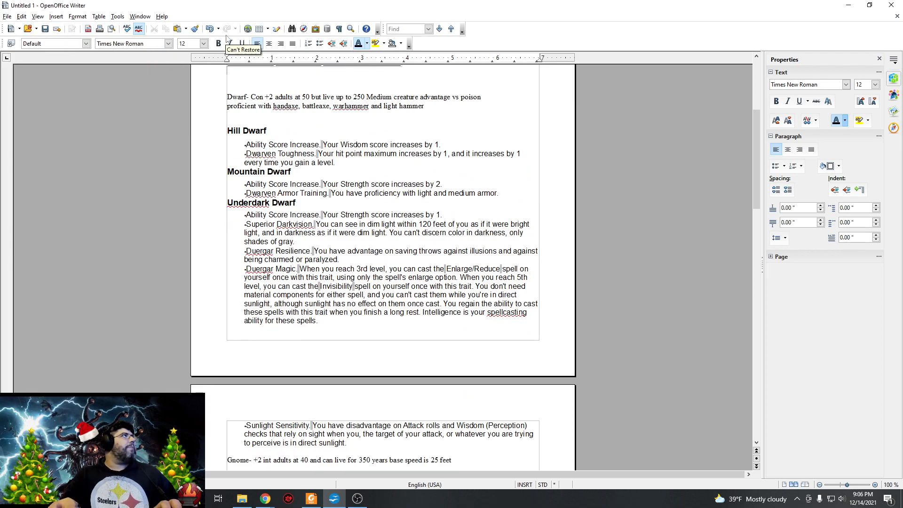
scroll(221, 140, down, 20)
scroll(221, 140, up, 15)
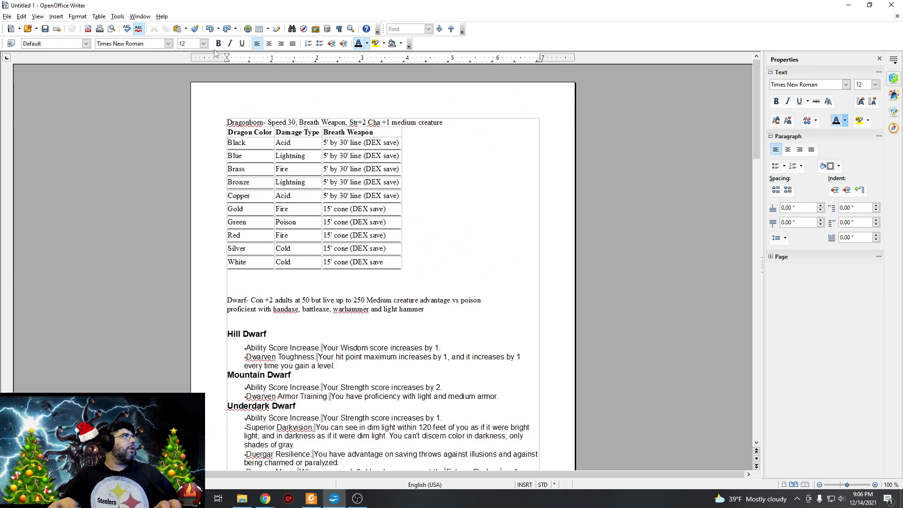
scroll(226, 68, down, 20)
scroll(268, 193, up, 6)
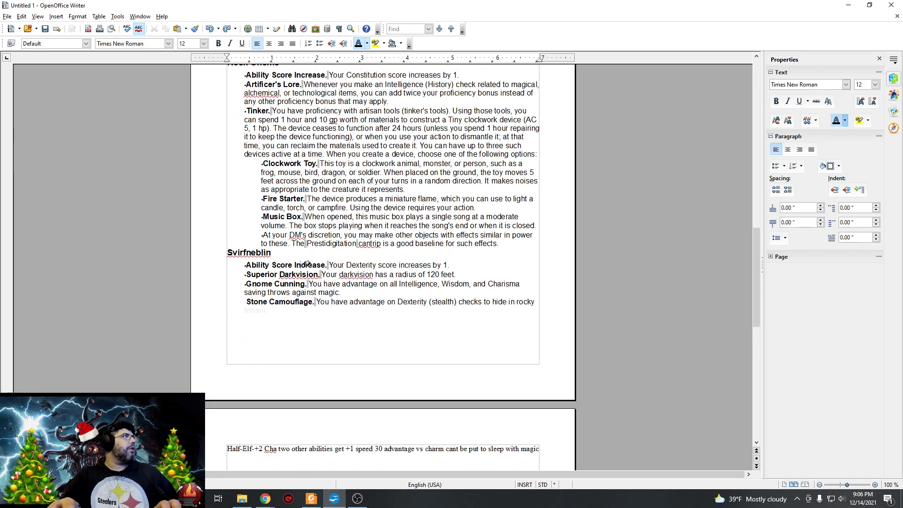
click(523, 300)
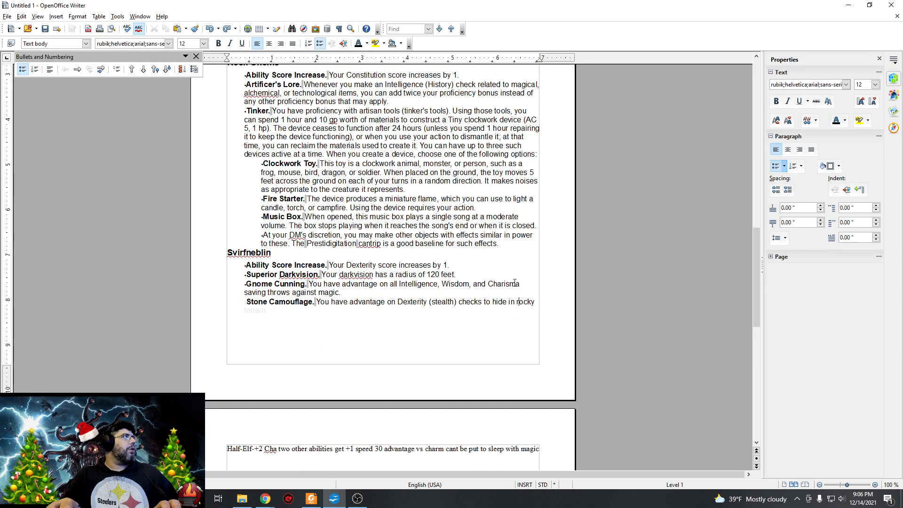
Paste the copied Dark Elf Heritage text with its Drow Magic trait below the Half-Elf line and set its font color to black.
scroll(391, 135, down, 5)
scroll(390, 135, down, 4)
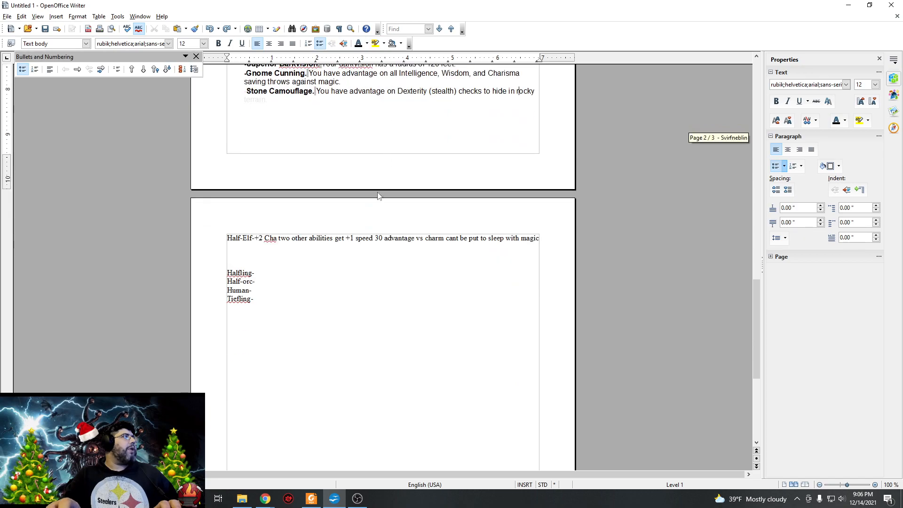
click(279, 254)
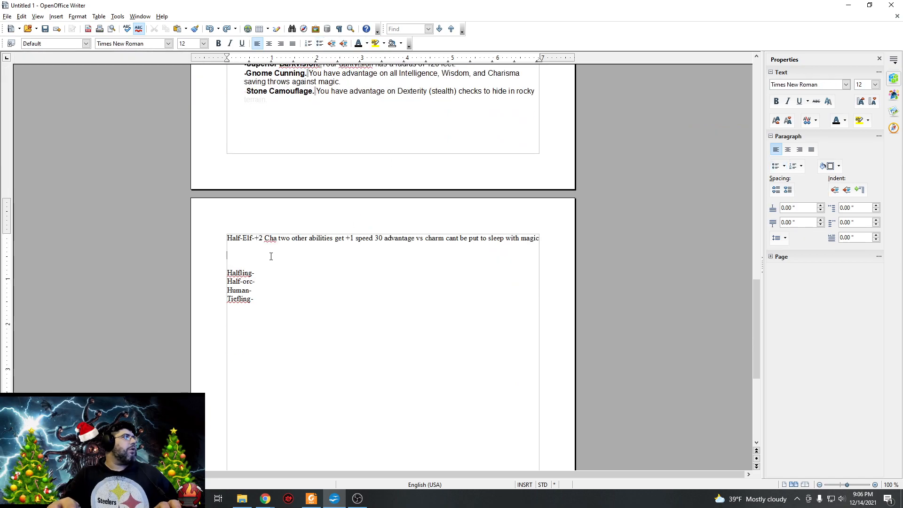
right_click(271, 255)
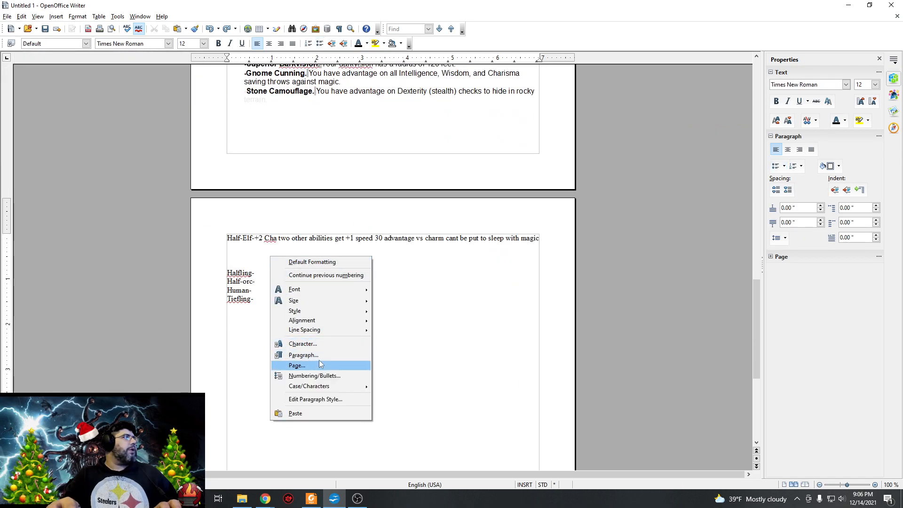
click(309, 416)
drag(396, 300, 251, 247)
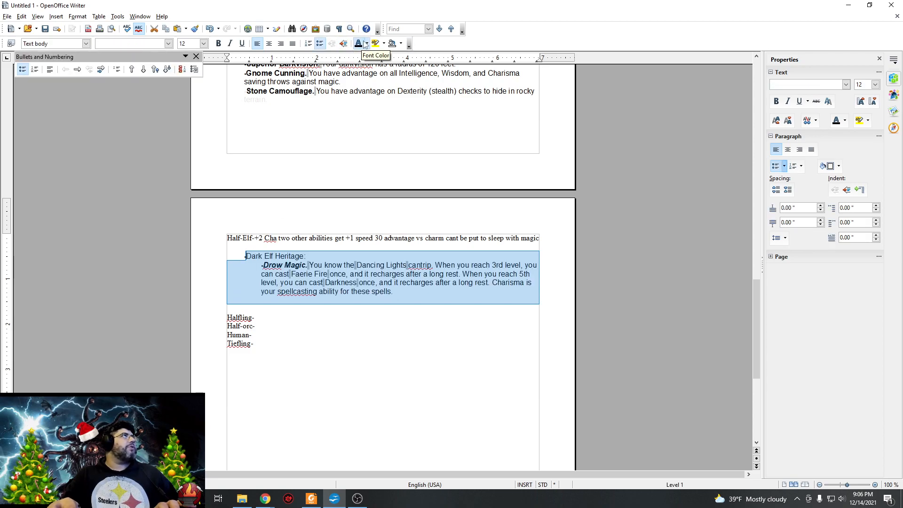
click(405, 332)
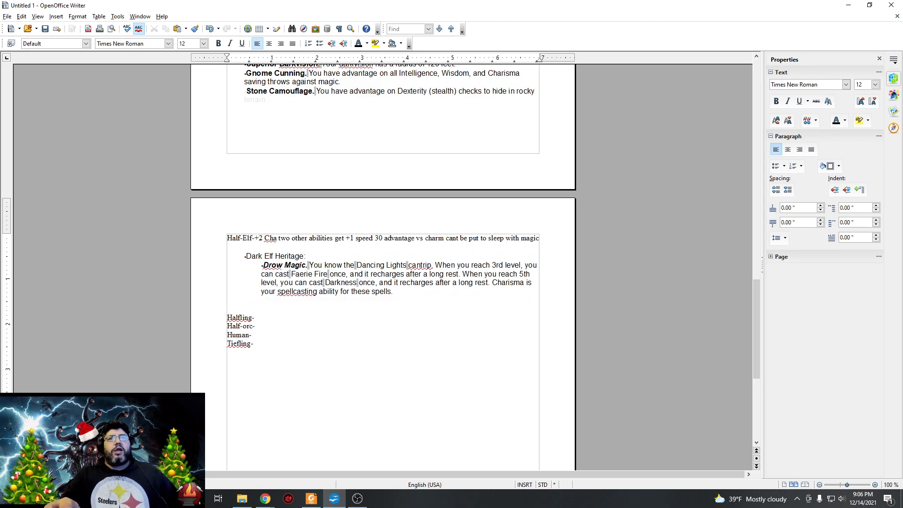
Paste the copied High Elf Heritage text with Elf Weapon Training and Cantrip below the Dark Elf Heritage section and color it black.
key(alt+Tab)
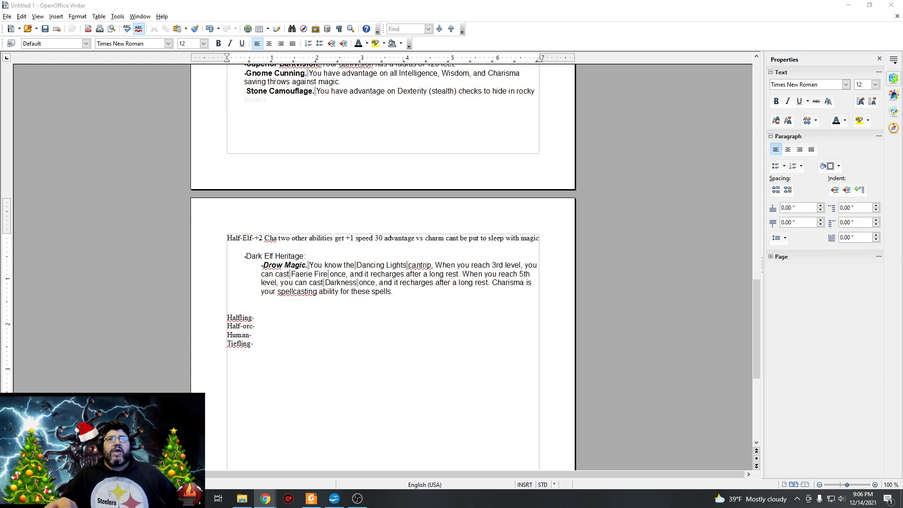
click(365, 301)
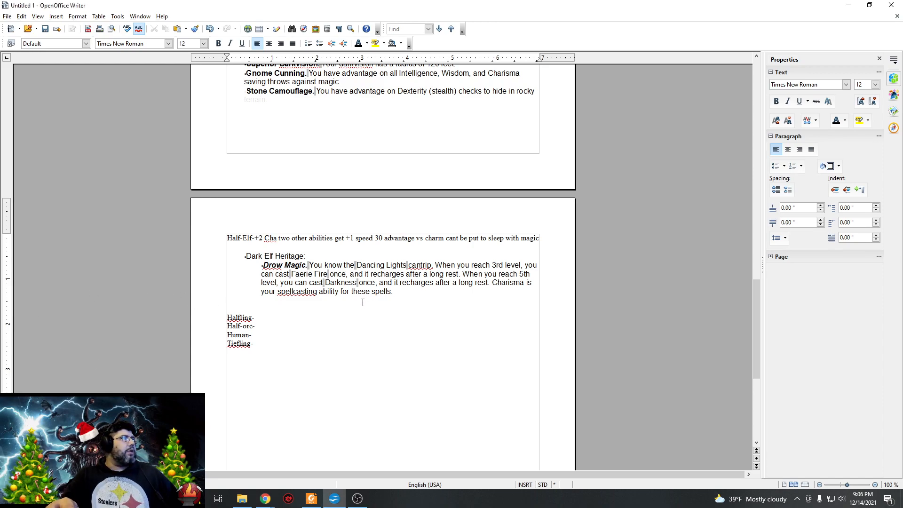
key(Return)
right_click(343, 315)
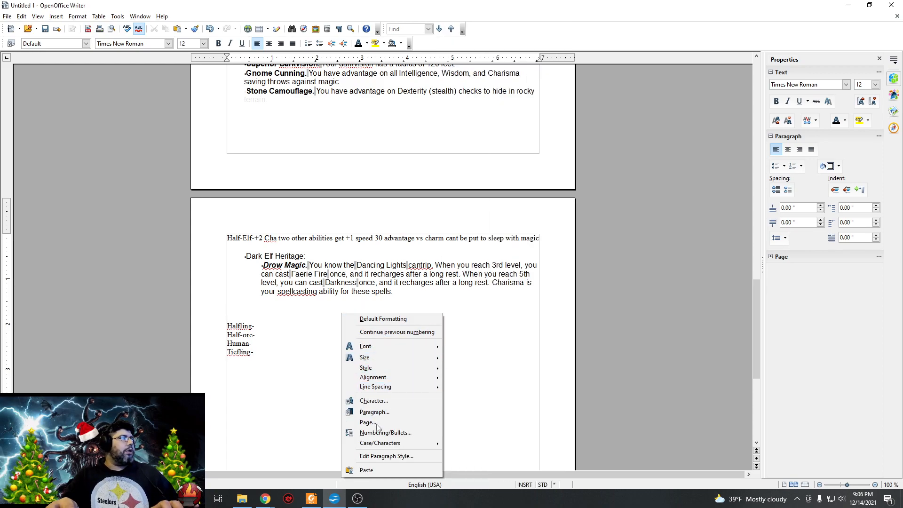
click(372, 470)
drag(474, 371, 228, 317)
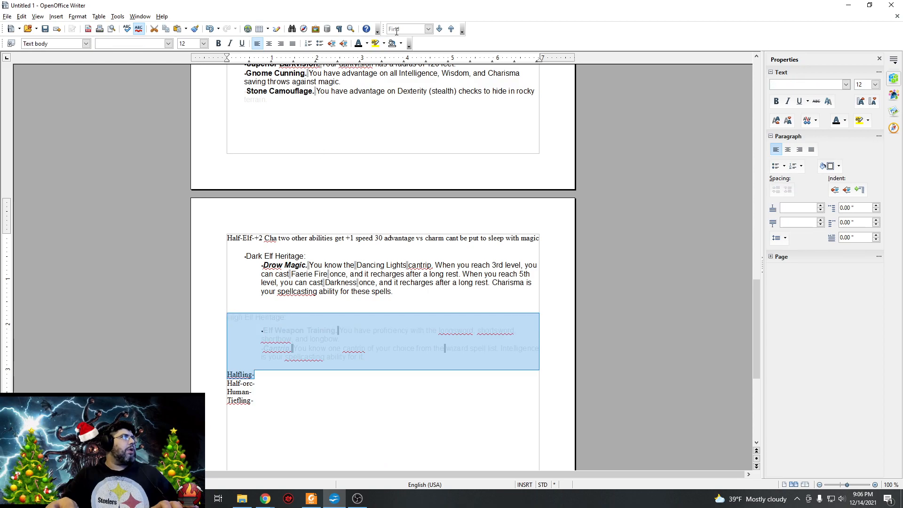
click(339, 371)
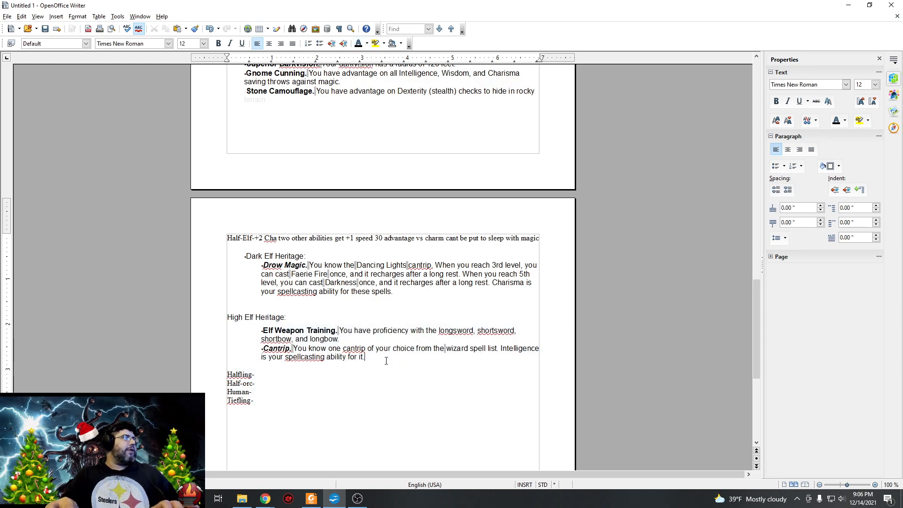
Insert blank lines after the Cantrip trait under High Elf Heritage, ending its bulleted list.
click(386, 361)
key(Return)
key(Return)
key(Return)
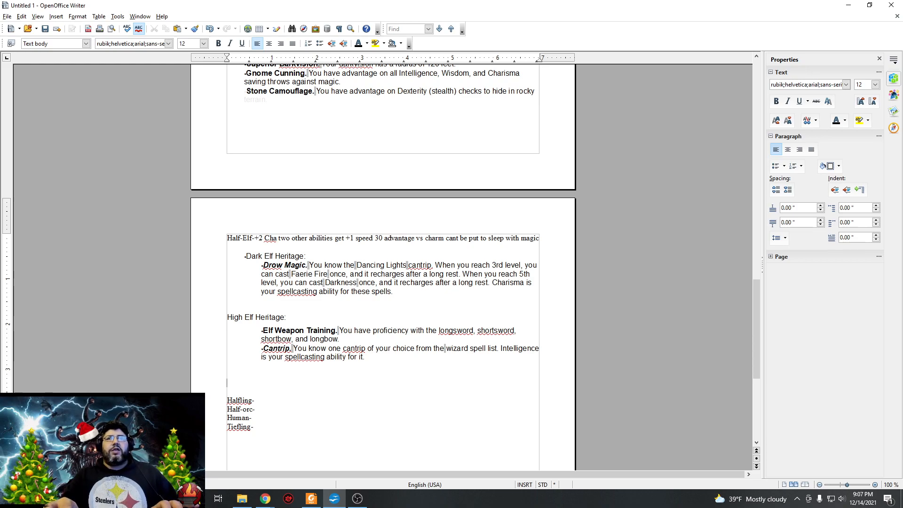
Paste the copied Sea Elf Heritage text with its Swim Speed trait below the High Elf Heritage section and make it black.
key(alt+Tab)
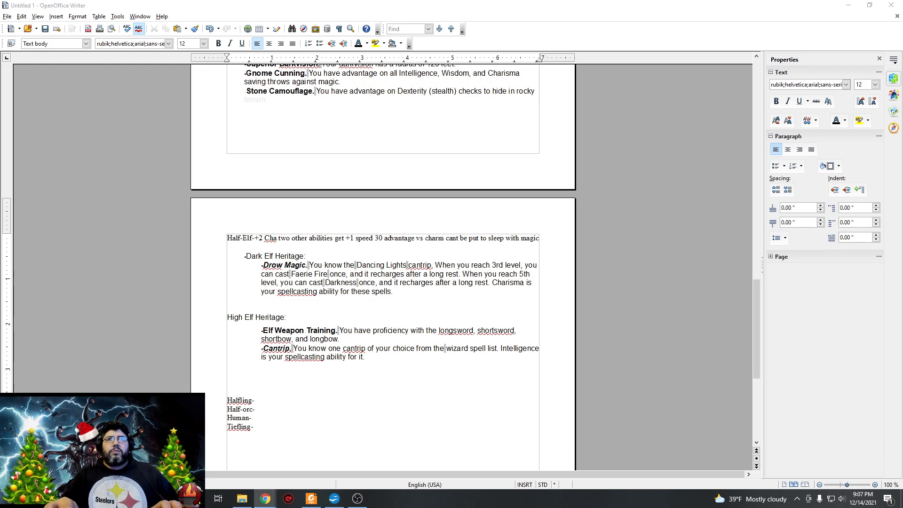
click(297, 377)
right_click(343, 374)
click(347, 368)
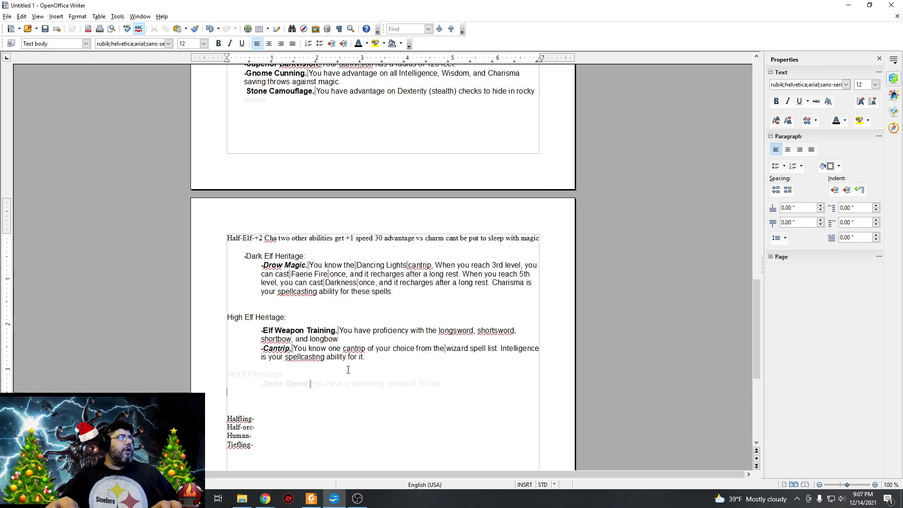
drag(447, 389, 228, 374)
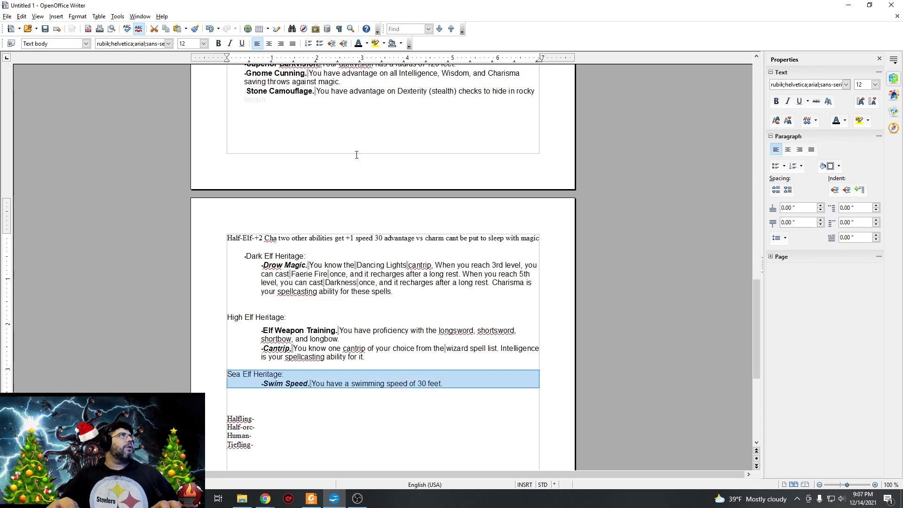
click(483, 398)
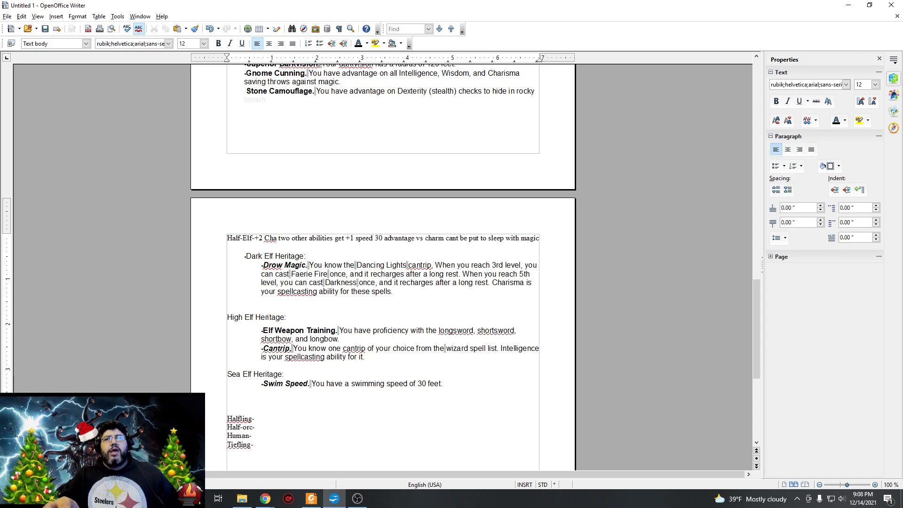
End the bulleted list after the Sea Elf Swim Speed trait and add blank lines before the Halfling entry.
key(alt+Tab)
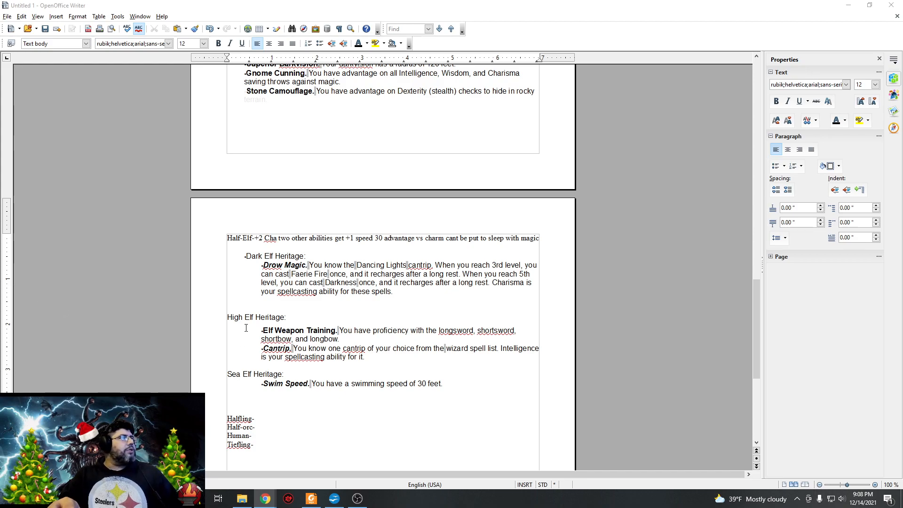
click(464, 386)
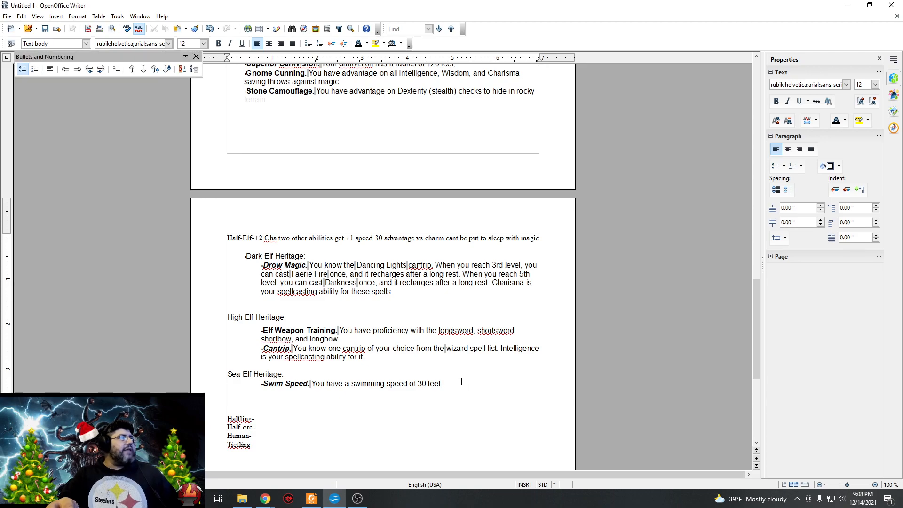
key(Return)
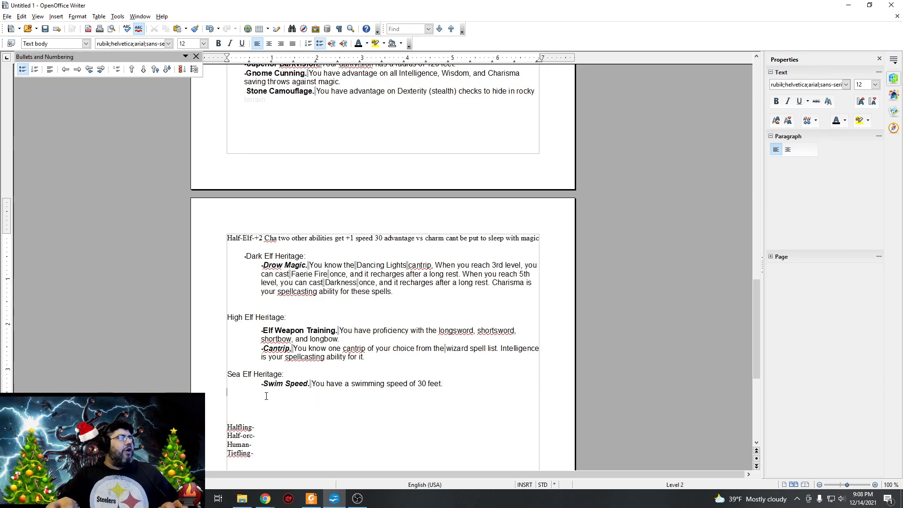
key(Return)
key(Return)
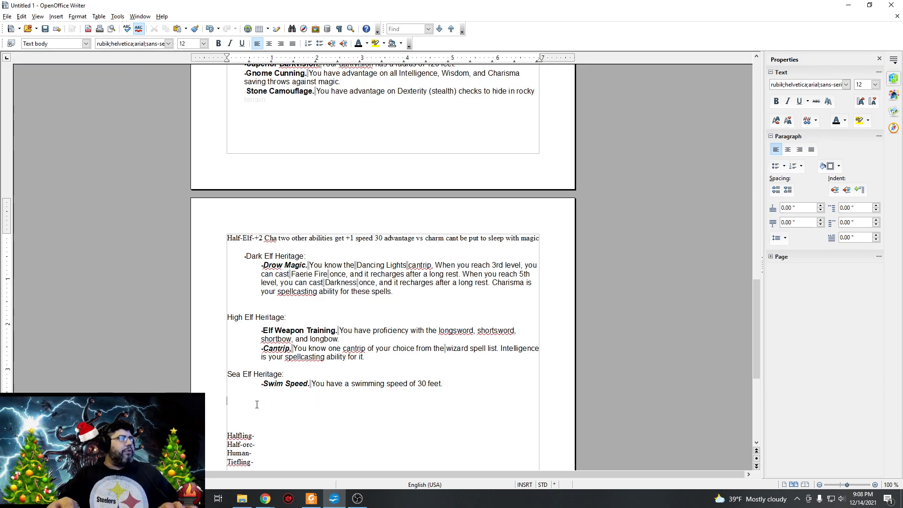
Paste the copied Wood Elf Heritage text with its three traits below the Sea Elf Heritage section and color it black.
right_click(258, 403)
click(281, 398)
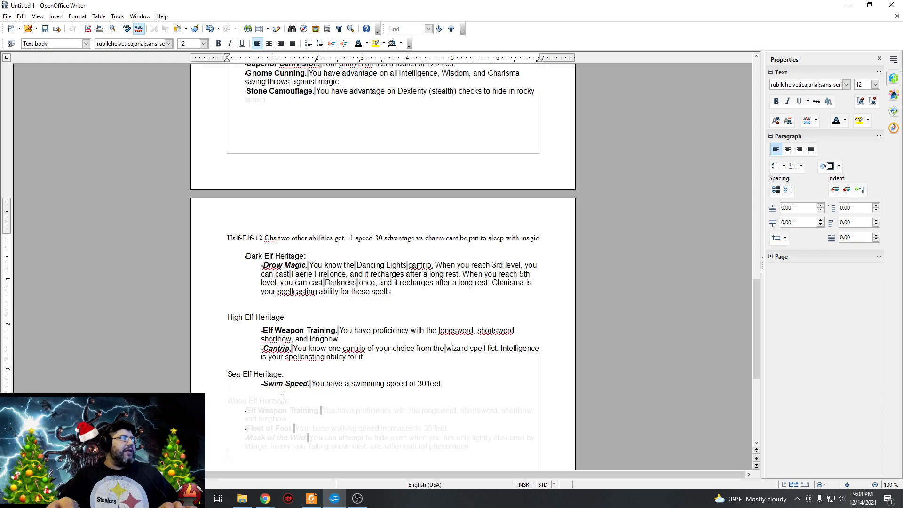
drag(487, 454, 228, 403)
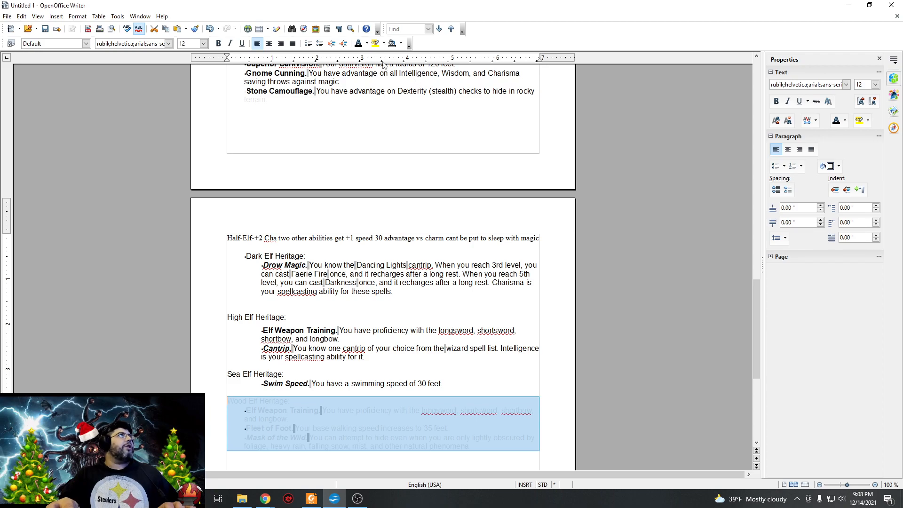
scroll(326, 379, up, 9)
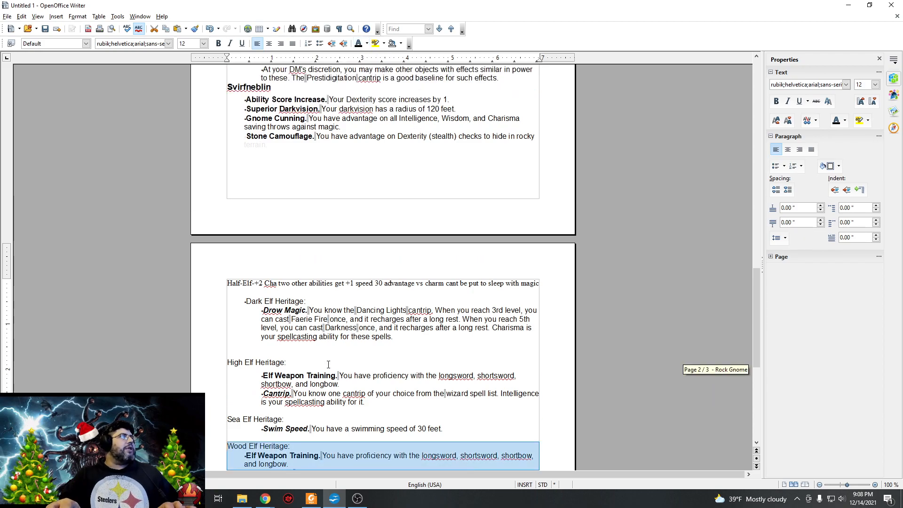
scroll(333, 365, up, 4)
scroll(337, 360, down, 15)
scroll(339, 354, down, 4)
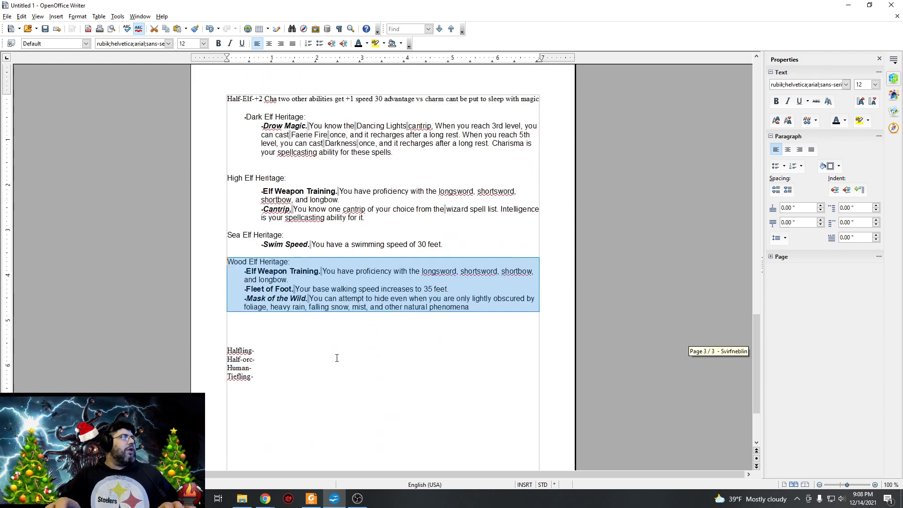
click(456, 324)
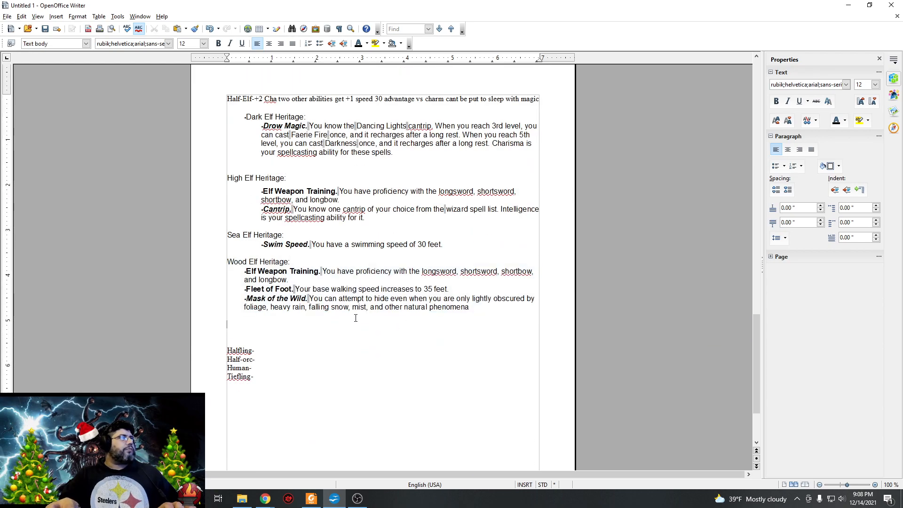
Insert several blank lines between the Halfling and Half-orc entries.
click(261, 352)
key(Return)
key(Return)
key(Return)
key(Return)
key(Return)
click(267, 352)
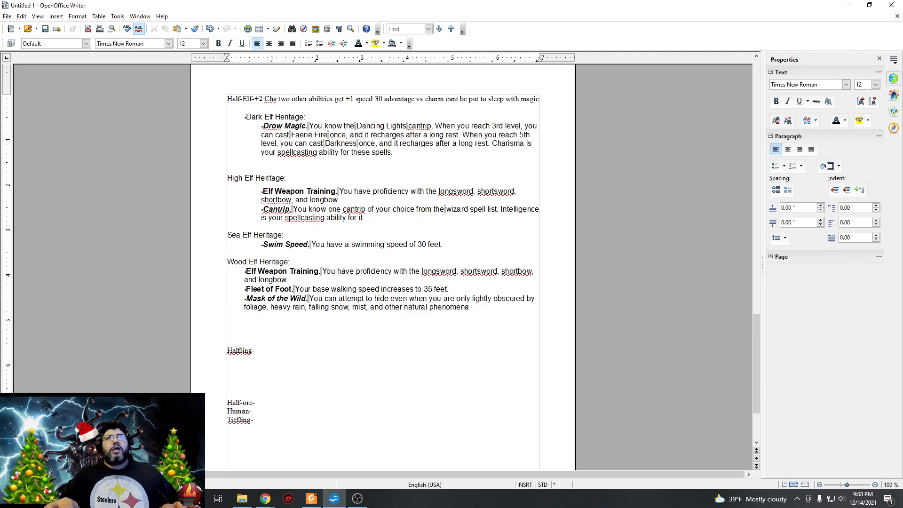
Enter "Cha +2 and +1 on any two abilities" as the Halfling entry's ability bonuses.
key(alt+Tab)
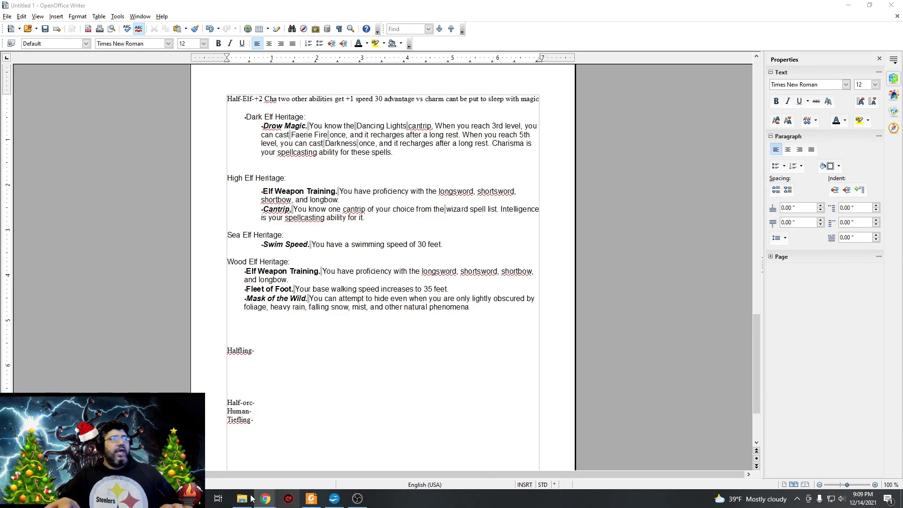
click(260, 350)
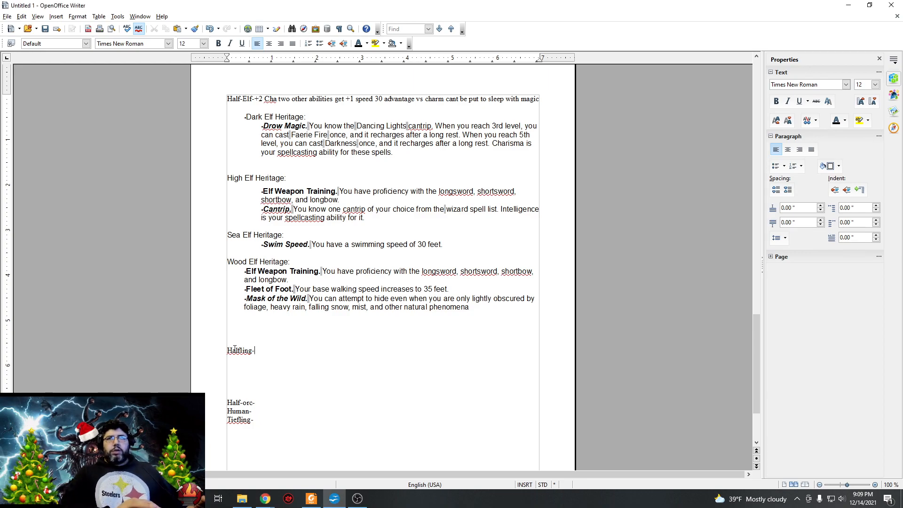
text(Ch)
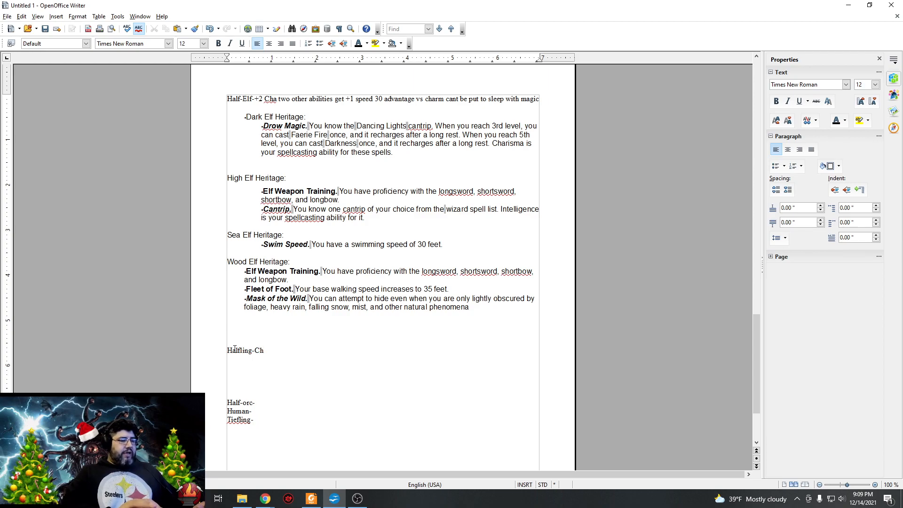
text(a +2)
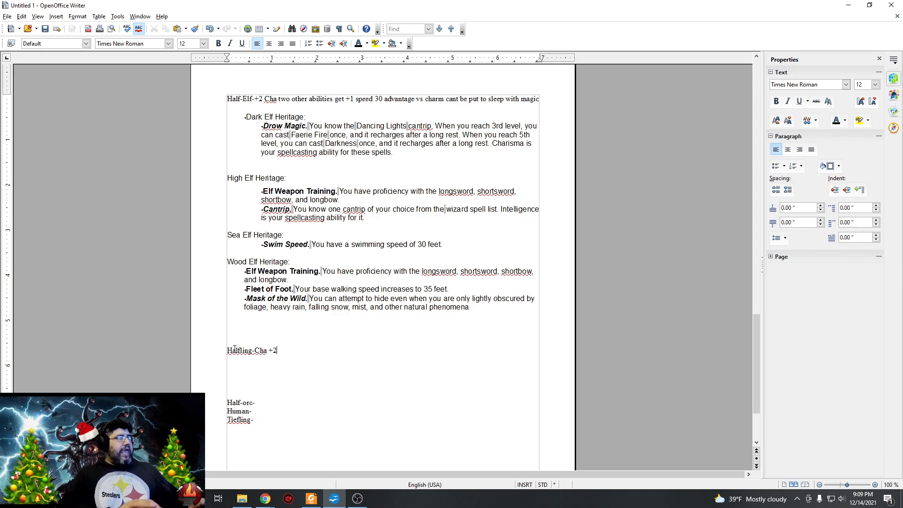
text( and )
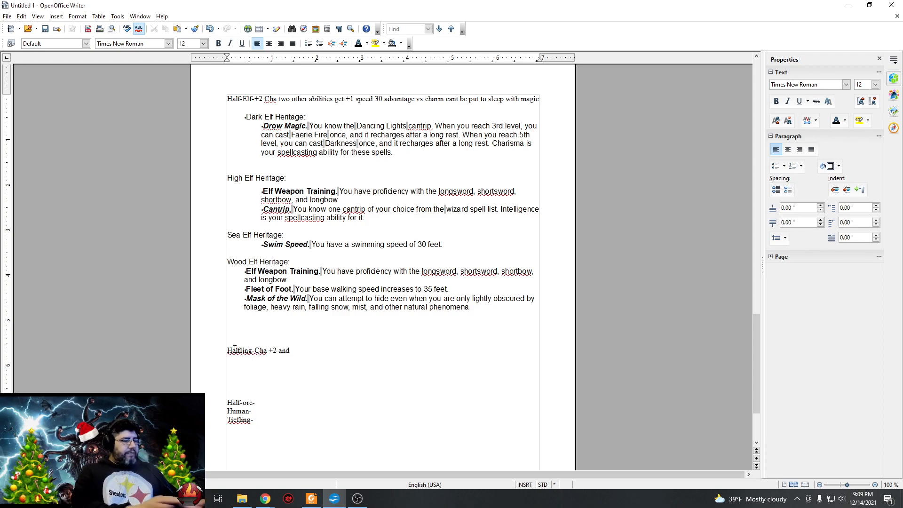
text(+1 on any )
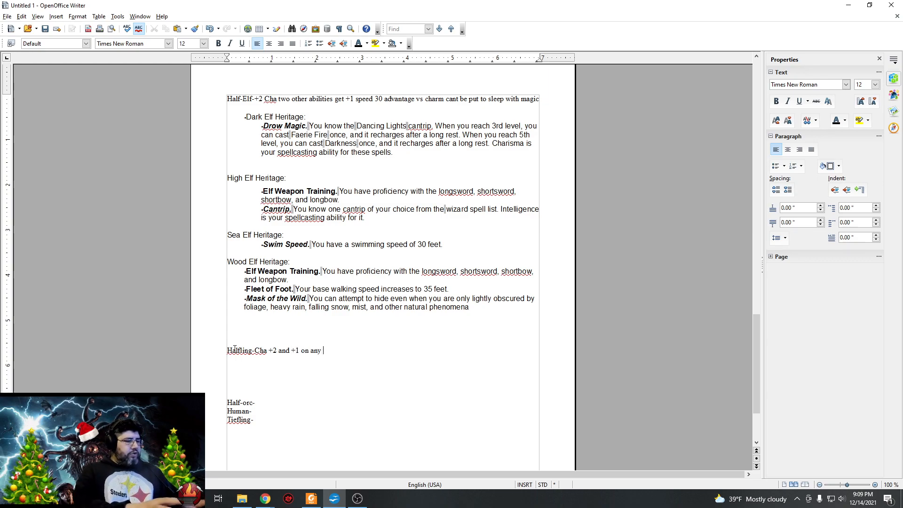
text(two a)
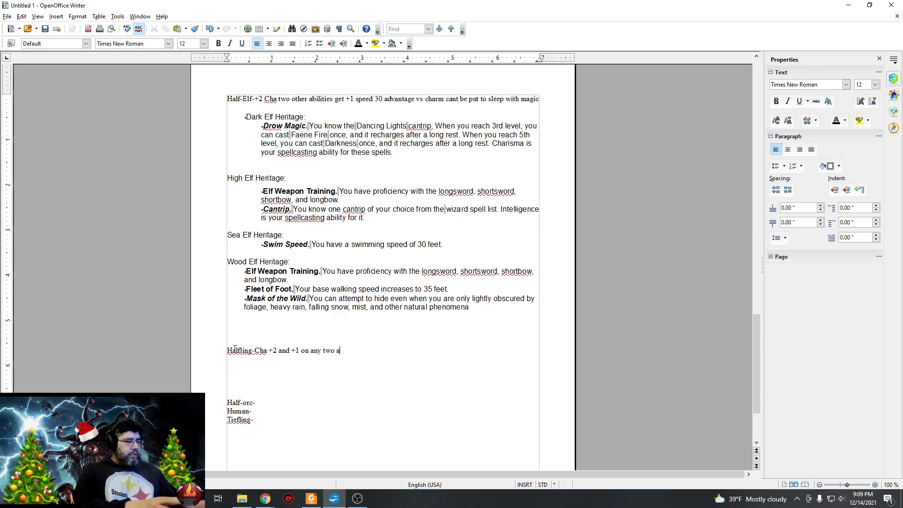
text(bilities)
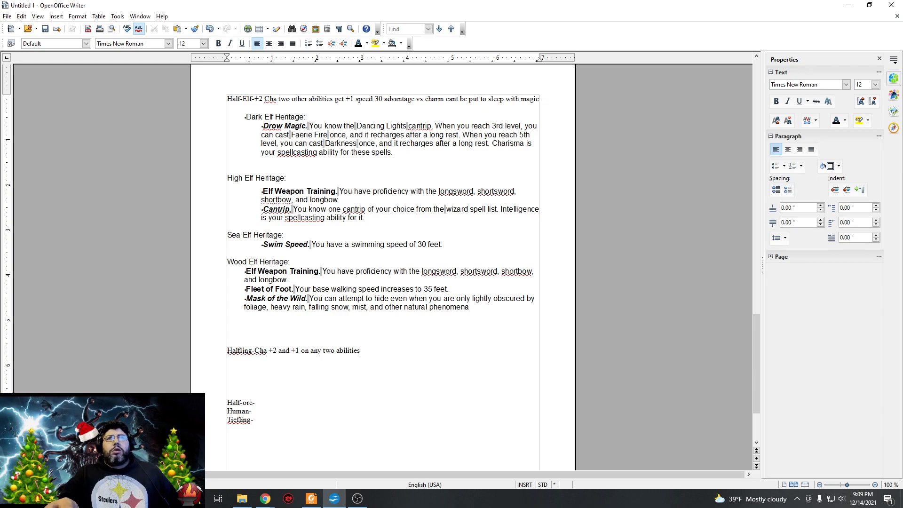
Replace the Halfling entry's ability bonus text with "Dex +2" and add "speed 25".
key(alt+Tab)
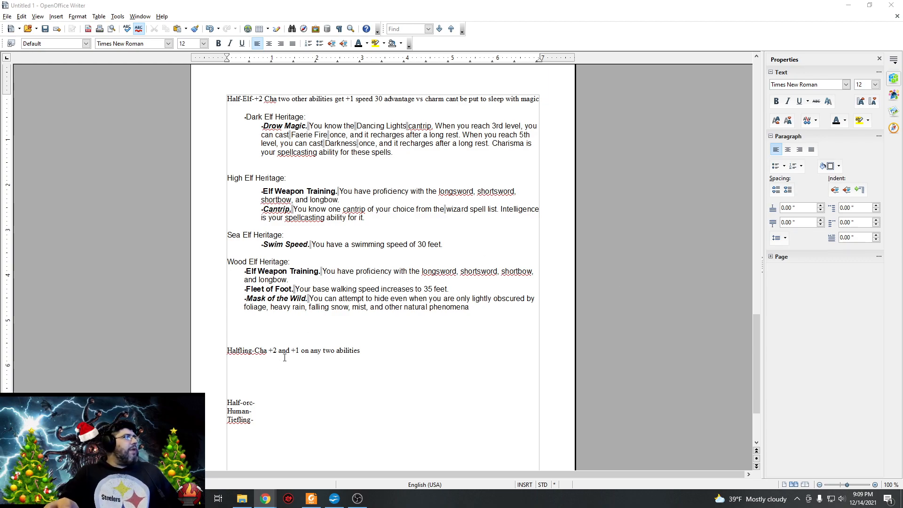
click(375, 349)
drag(375, 349, 255, 350)
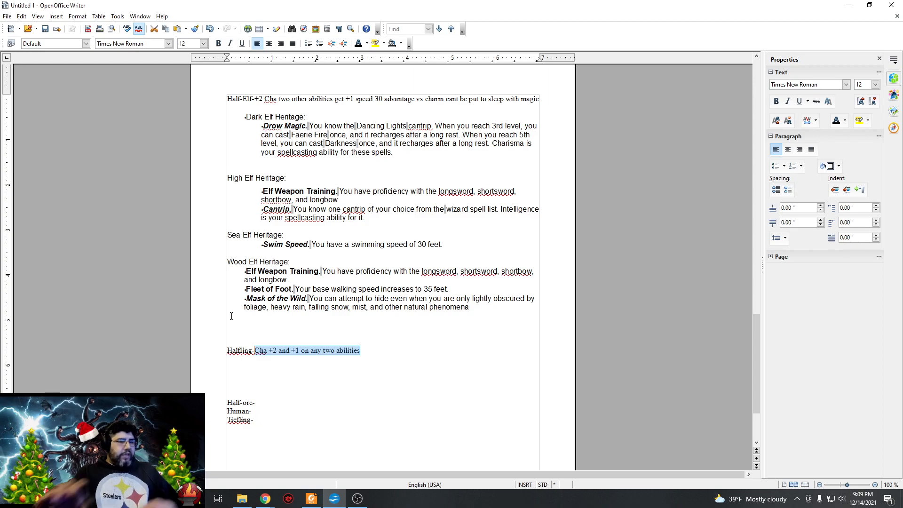
text(Dex )
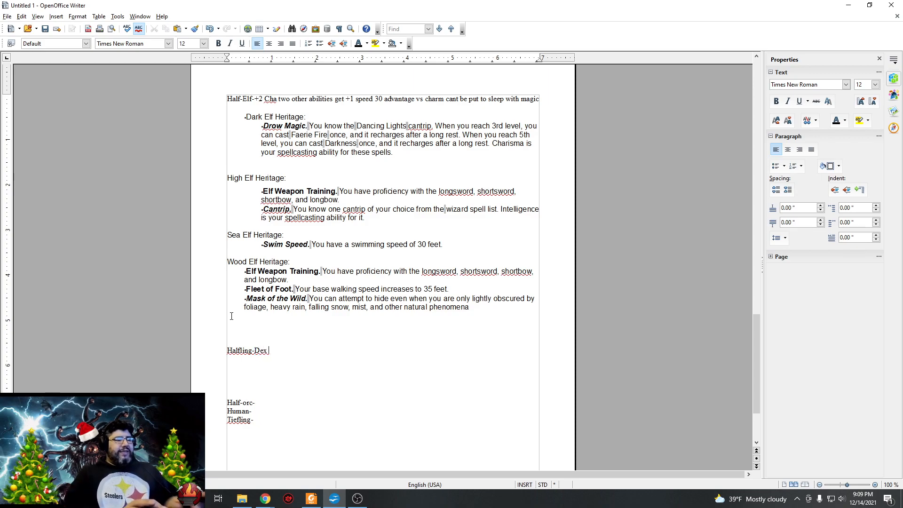
text(+2)
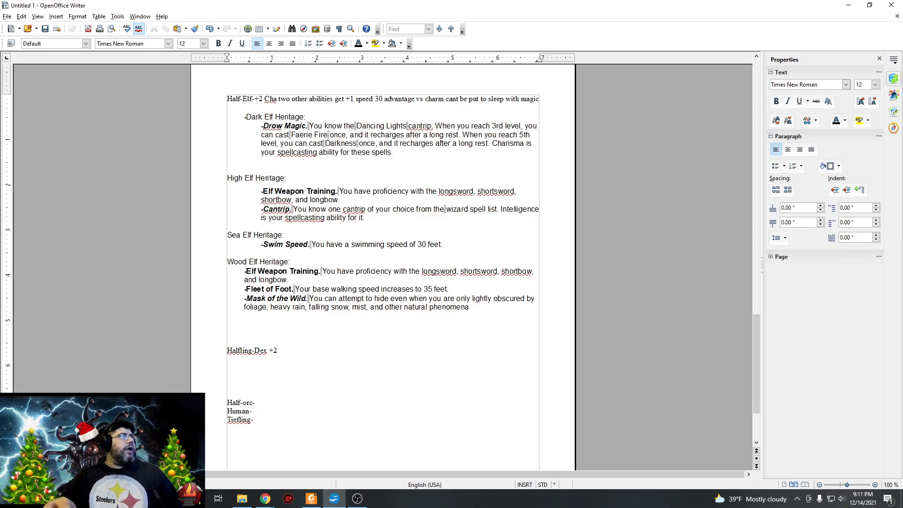
text(sp)
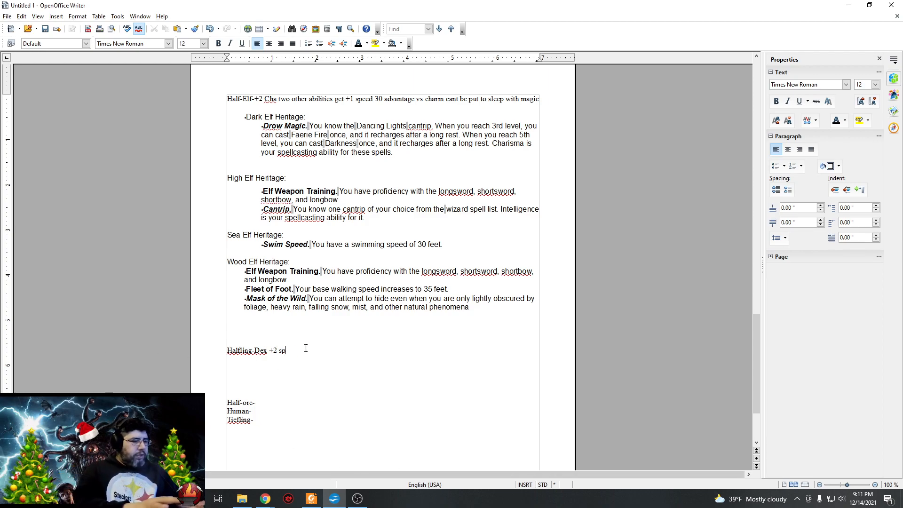
text(eed 25)
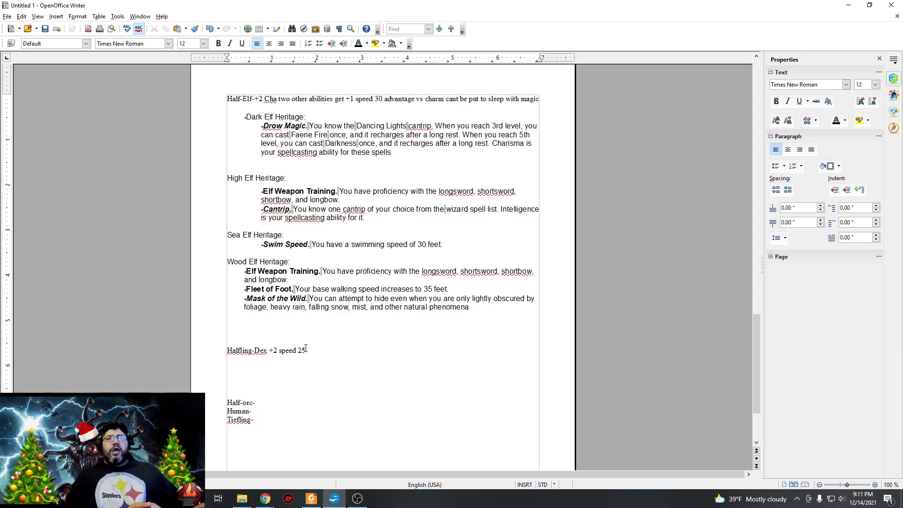
text( L)
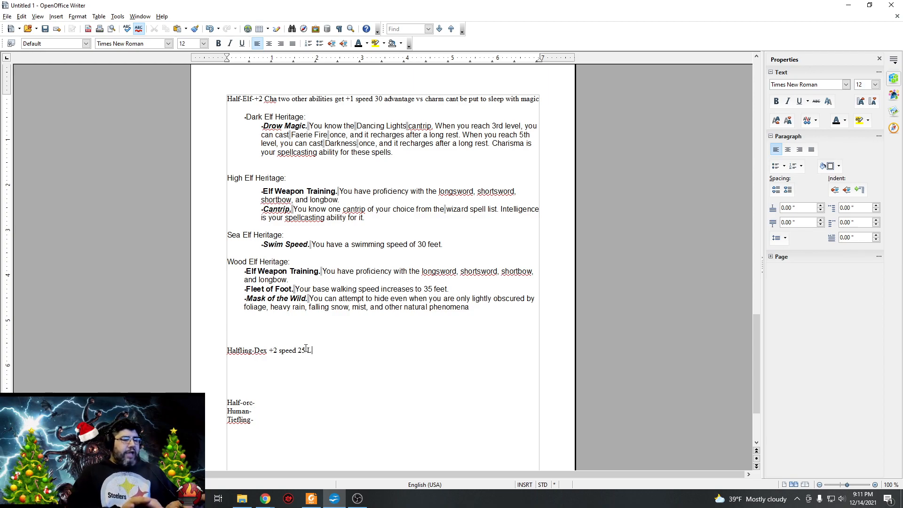
text(ucky)
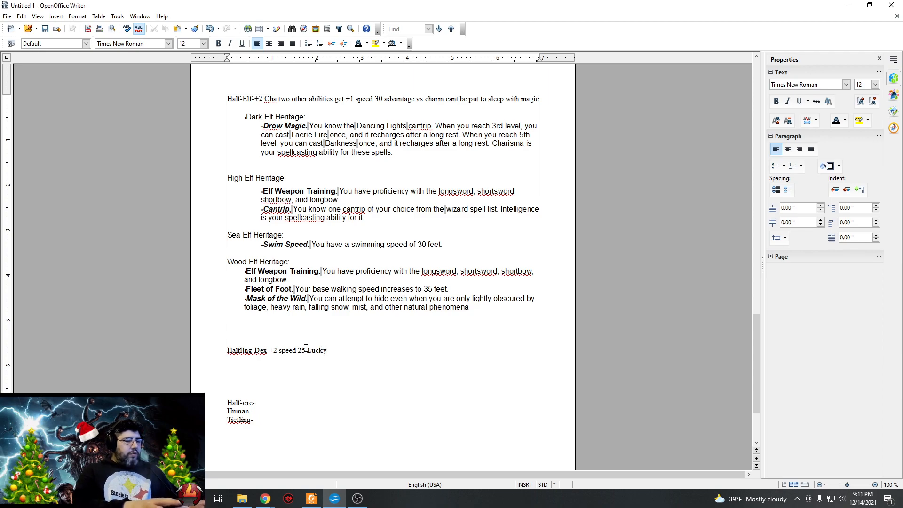
key(BackSpace)
key(BackSpace)
key(BackSpace)
key(BackSpace)
key(BackSpace)
key(BackSpace)
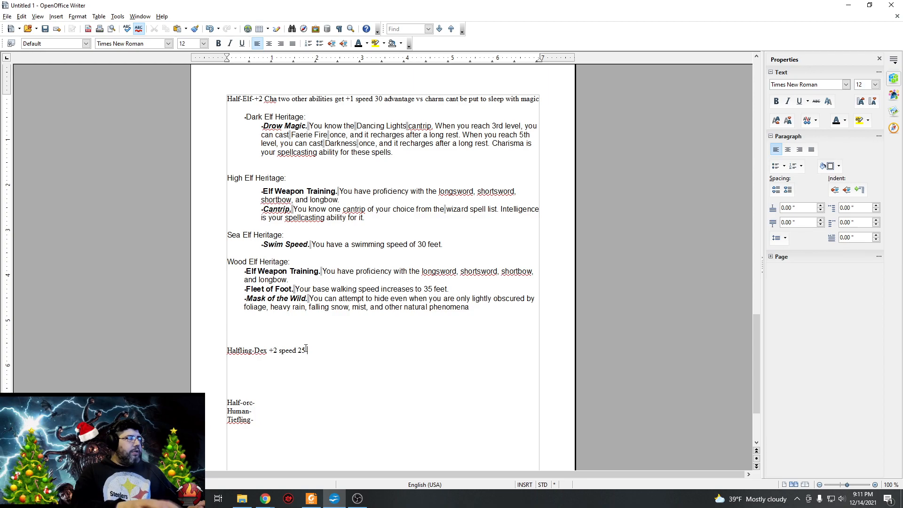
Add a line under Halfling reading "lucky- When a halfling rolls a 1 they get to reroll and use that number even if its another 1".
key(Return)
text(lucky- When a haalfling rolls a 1 they get t)
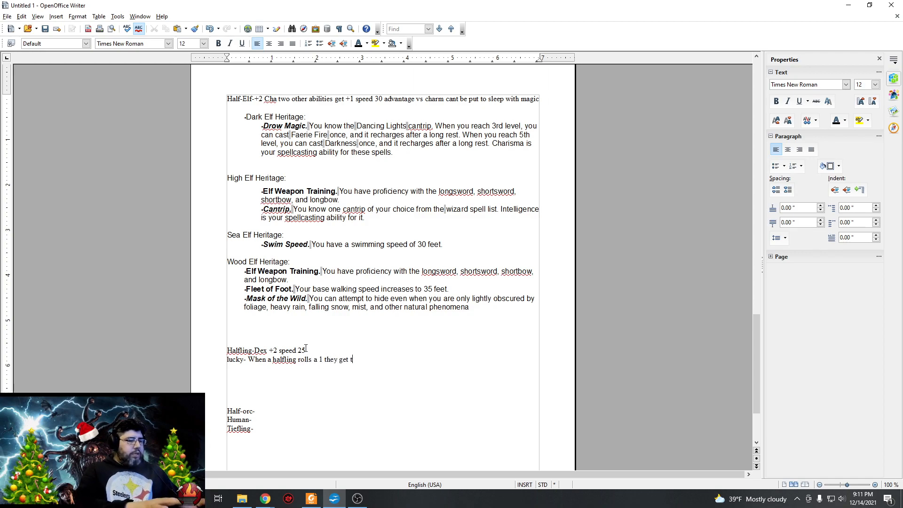
text(o rero)
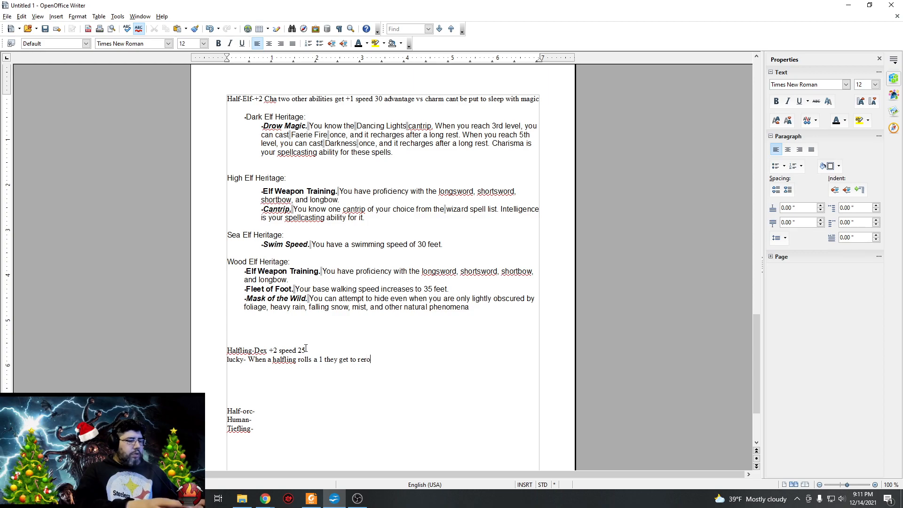
text(ll)
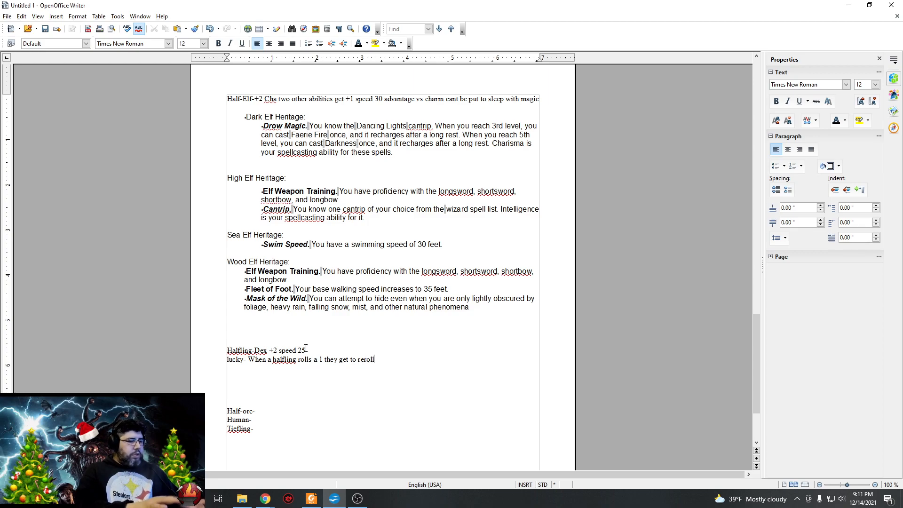
text( and use tha)
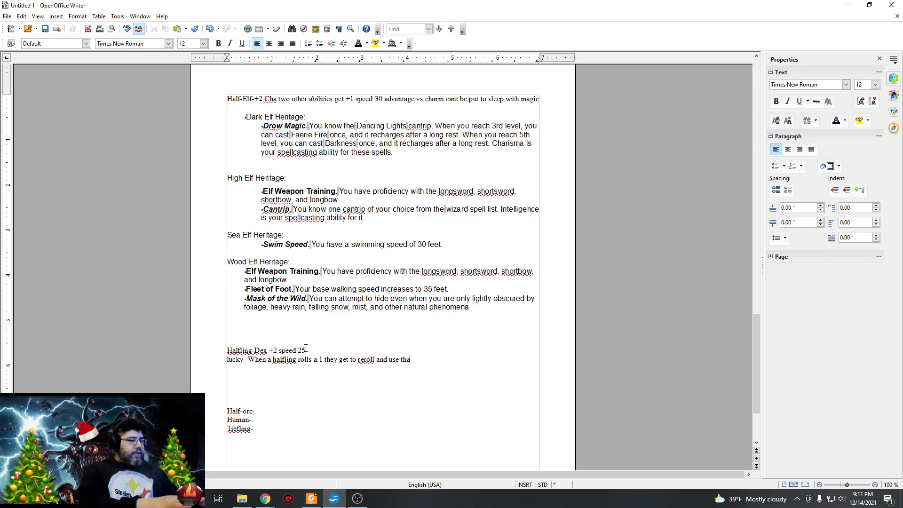
text(t number e)
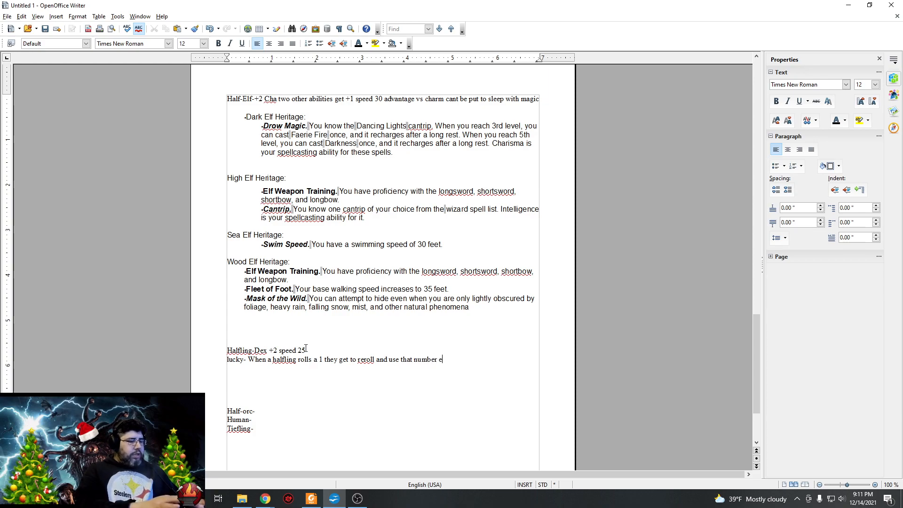
text(ven if its another 1)
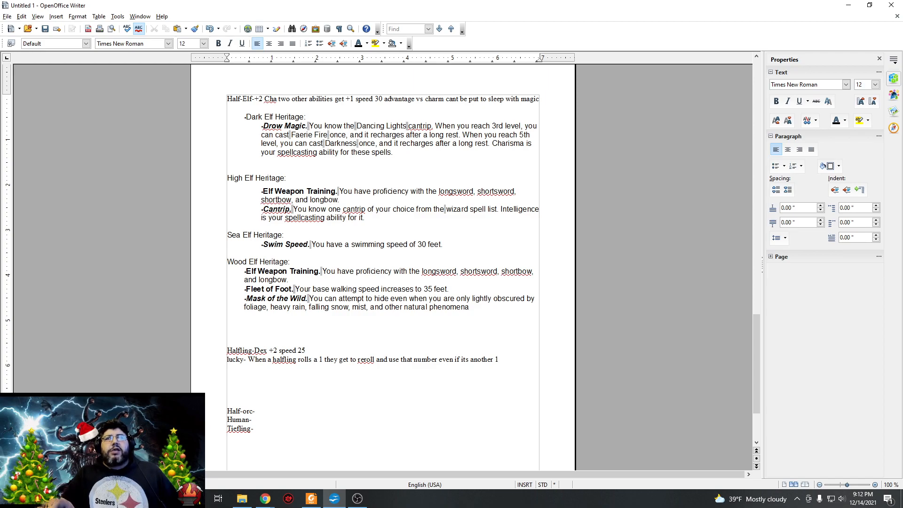
Paste the copied Lightfoot Halfling text with Ability Score Increase and Naturally Stealthy below the lucky trait and color it black.
key(alt+Tab)
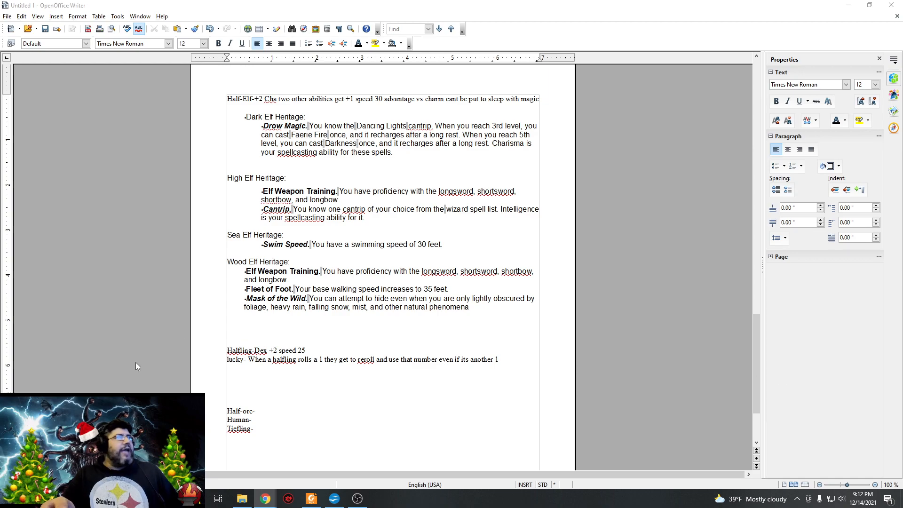
right_click(277, 384)
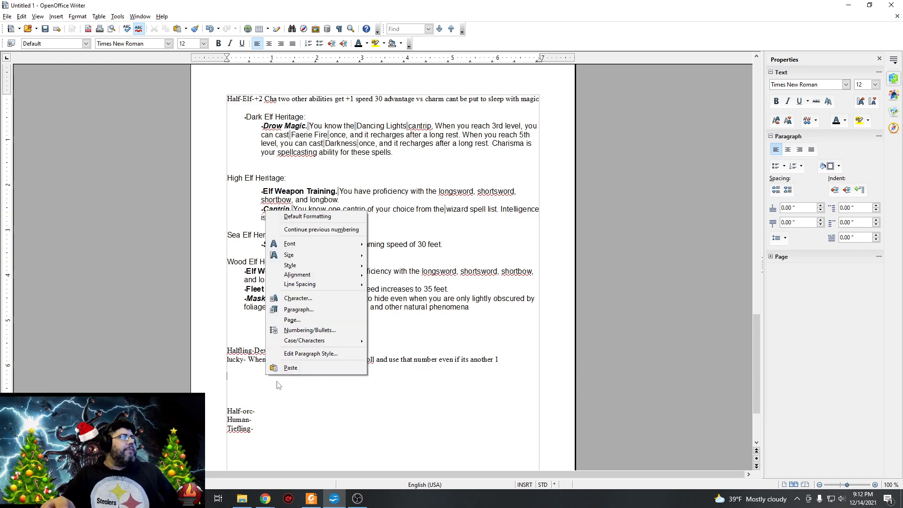
click(299, 368)
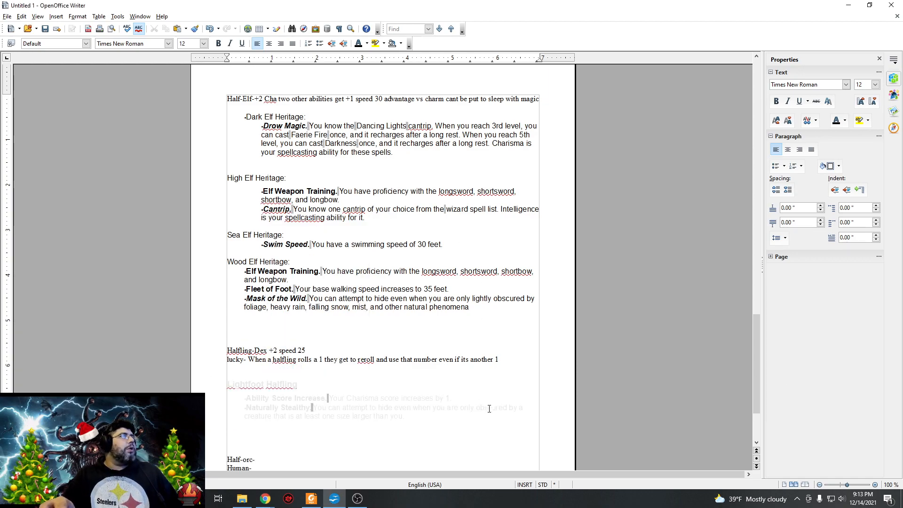
drag(489, 416, 229, 384)
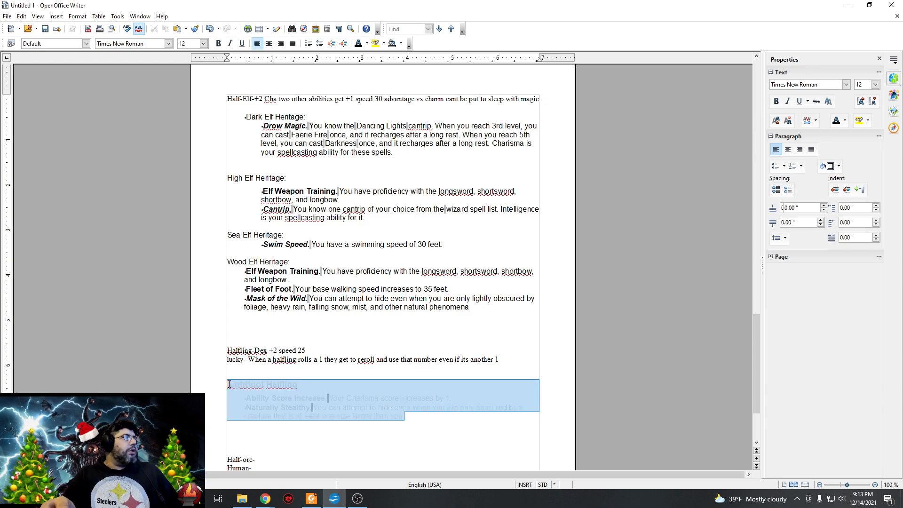
click(359, 44)
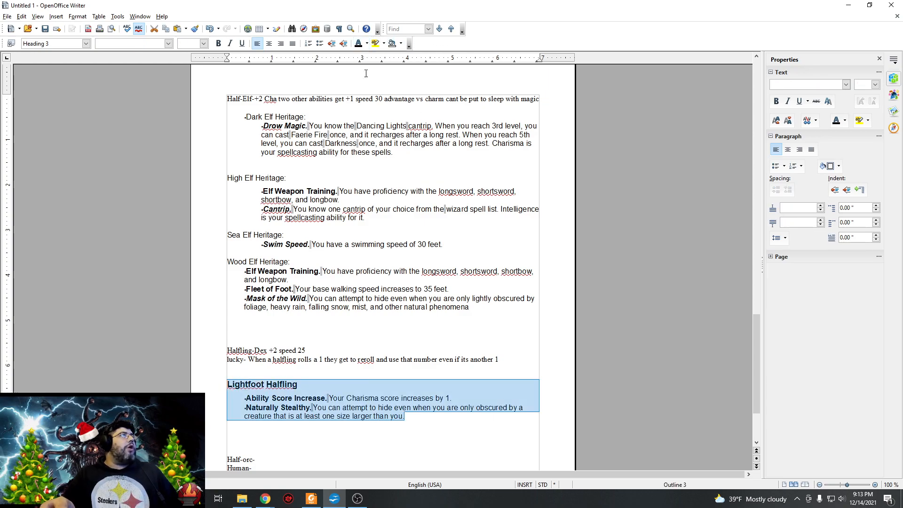
click(393, 436)
scroll(399, 384, down, 3)
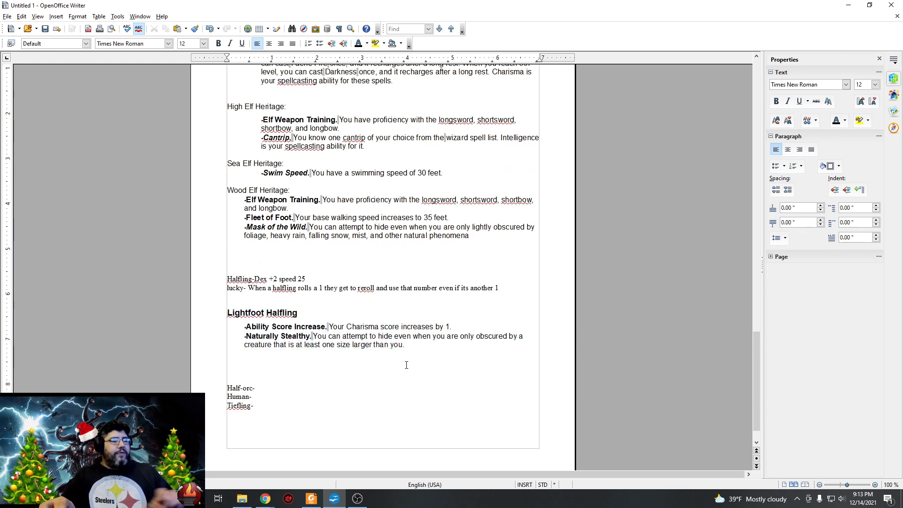
Paste the copied Stout Halfling text with Ability Score Increase and Stout Resilience below the Lightfoot Halfling section and color it black.
key(Return)
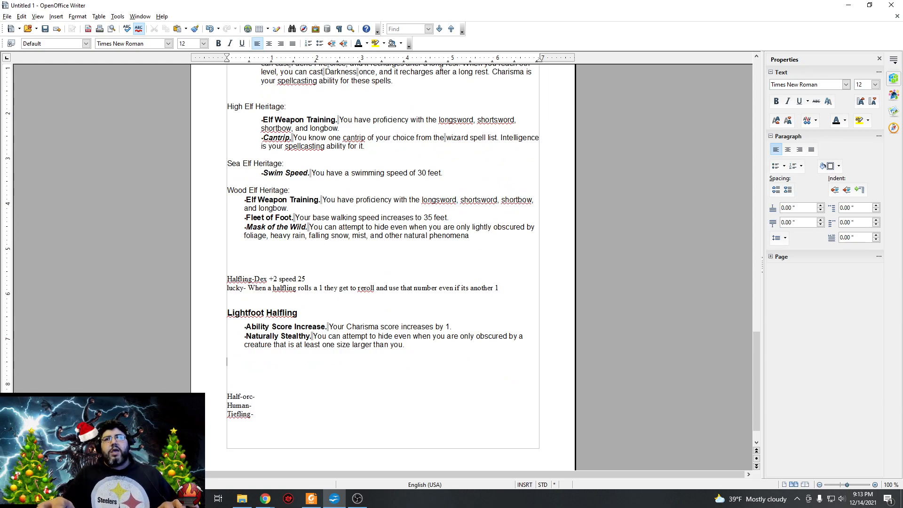
key(alt+Tab)
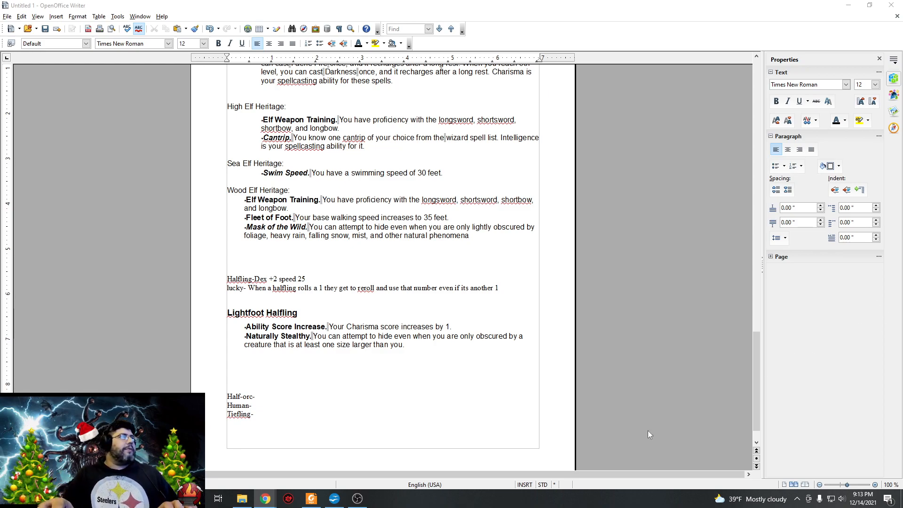
right_click(285, 371)
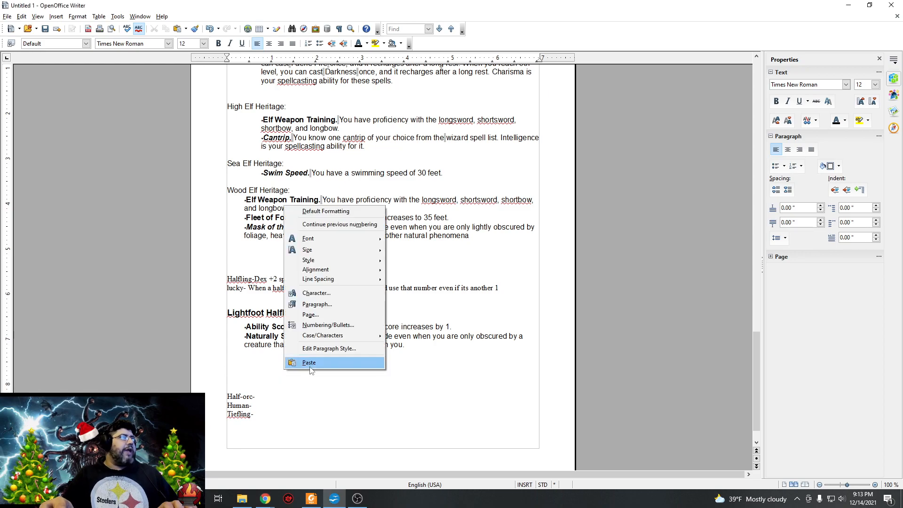
click(315, 367)
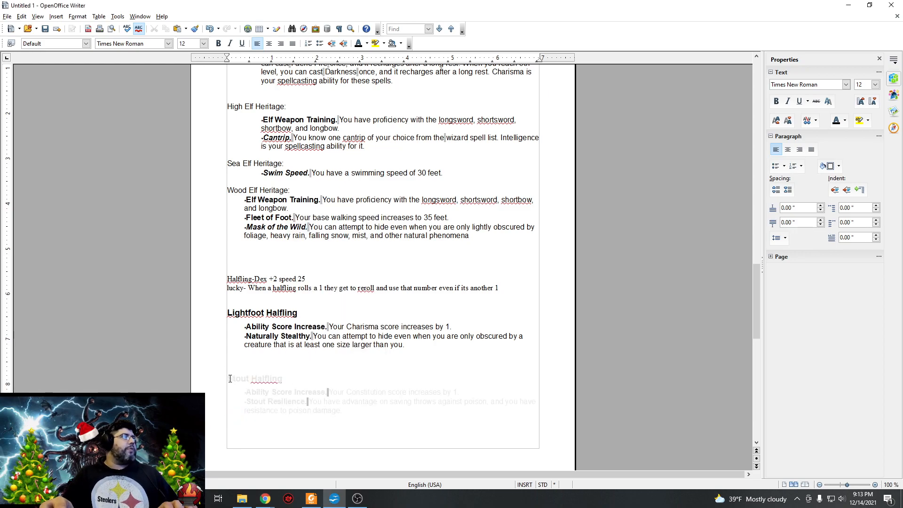
drag(227, 379, 344, 412)
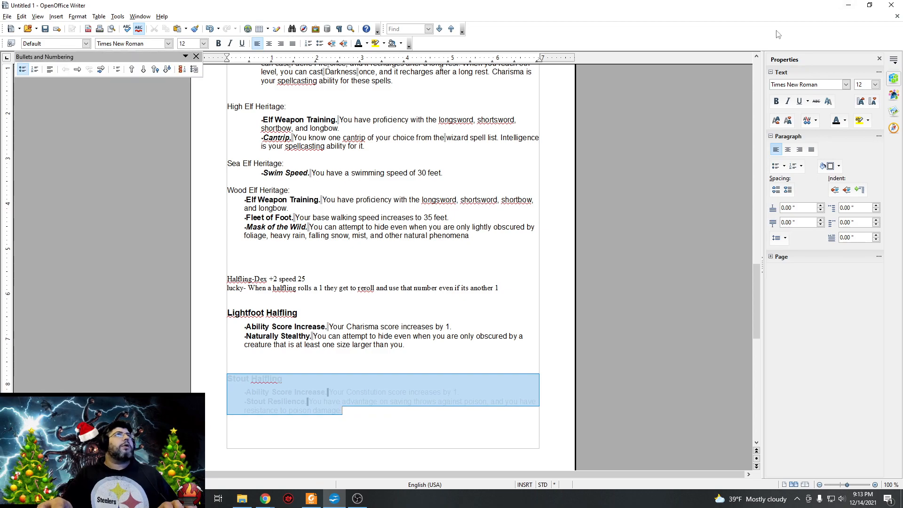
click(359, 44)
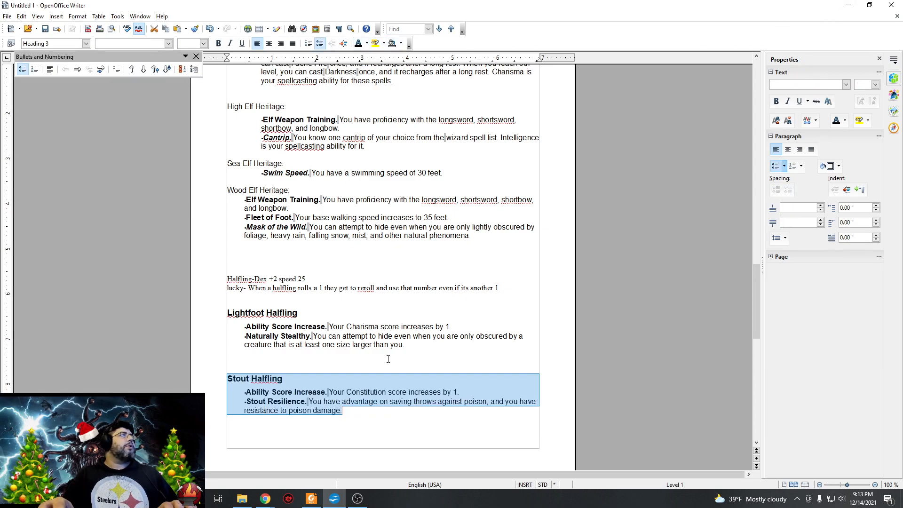
Add blank lines after Stout Halfling, paste the copied Ghostwise Halfling text with Ability Score Increase and Silent Speech, and color it black.
click(359, 416)
key(Return)
key(Return)
key(Return)
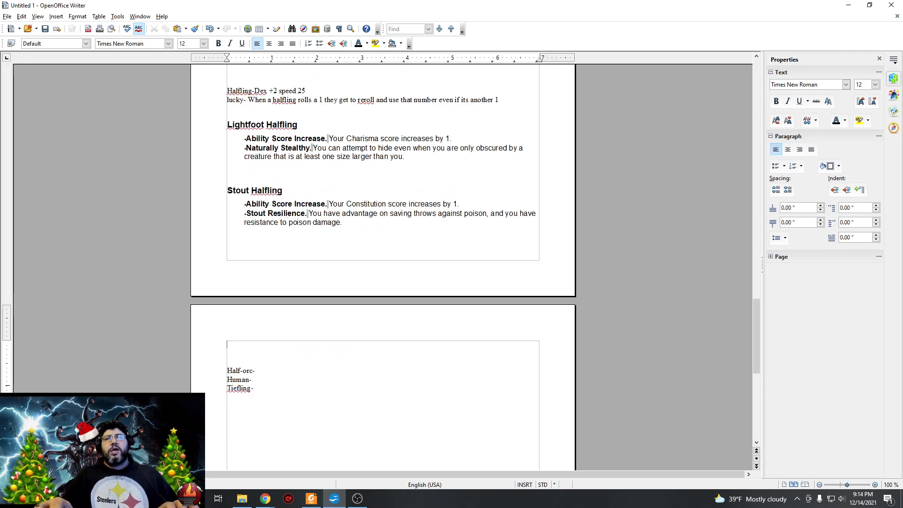
key(alt+Tab)
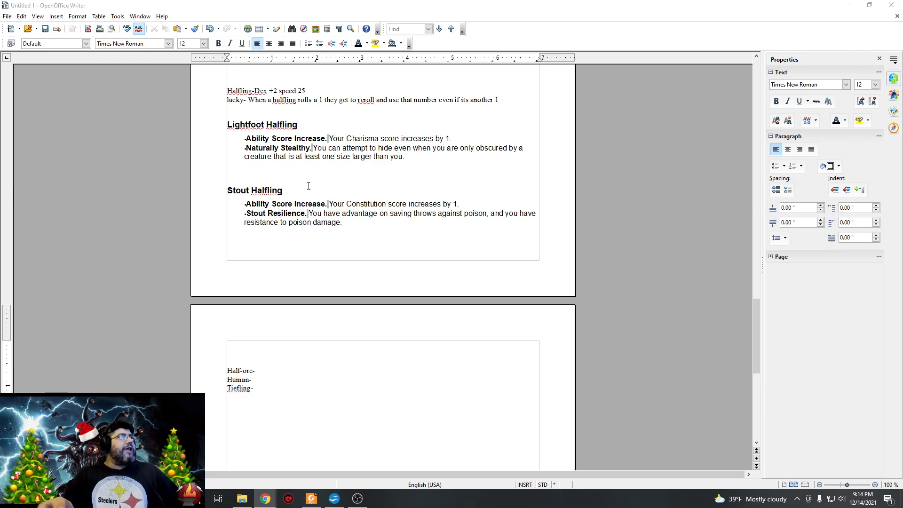
click(271, 355)
click(267, 349)
right_click(267, 349)
click(282, 342)
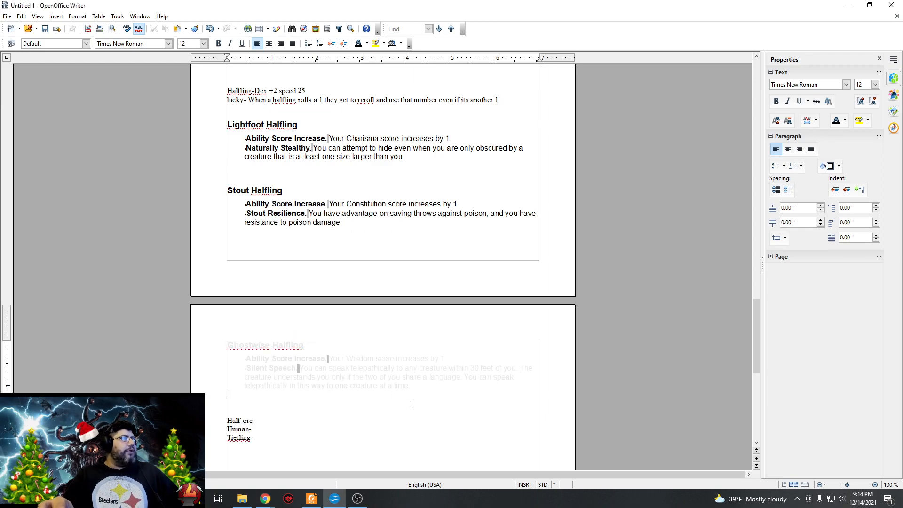
drag(404, 392, 225, 347)
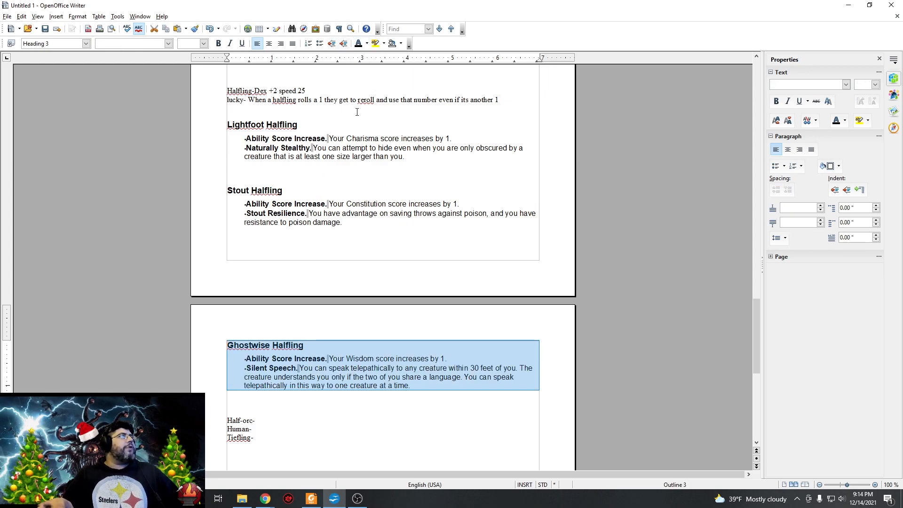
click(440, 397)
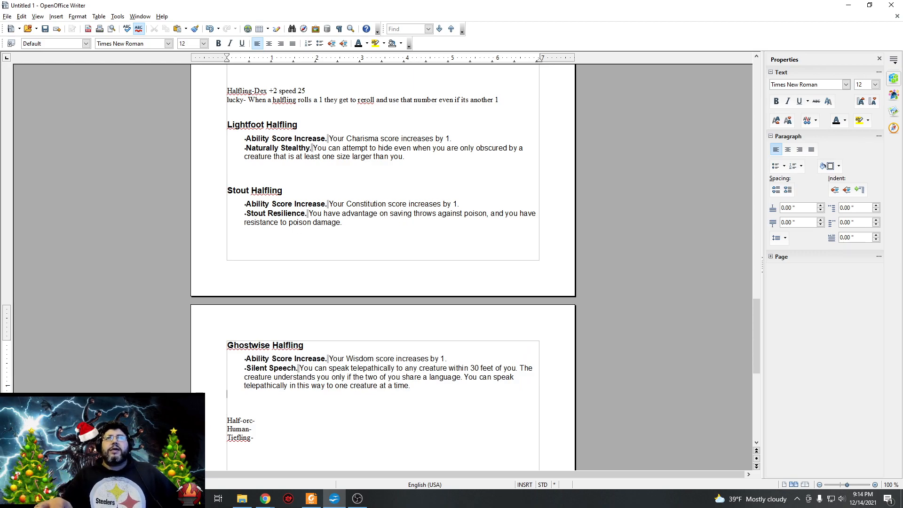
Paste the copied Half-Orc Features text after the "Half-orc-" label, color it black, and add an empty line below the Human entry.
key(alt+Tab)
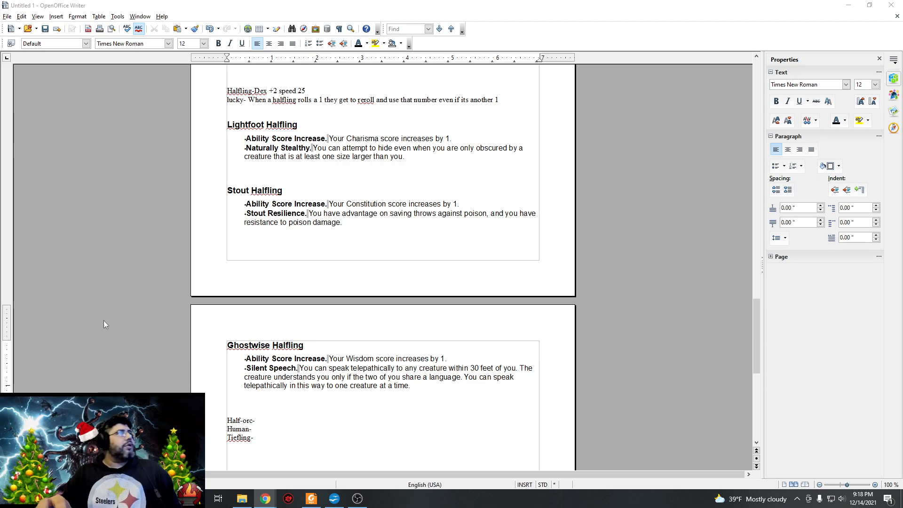
click(263, 419)
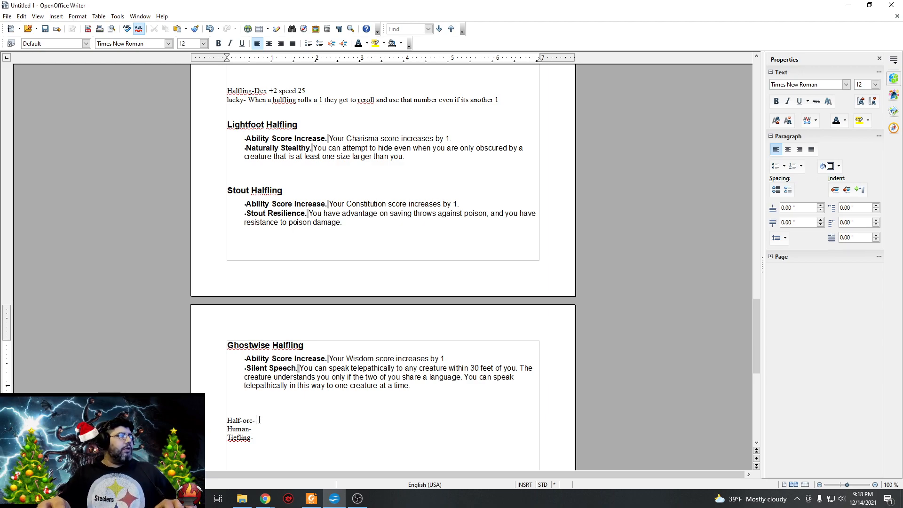
right_click(259, 420)
click(282, 412)
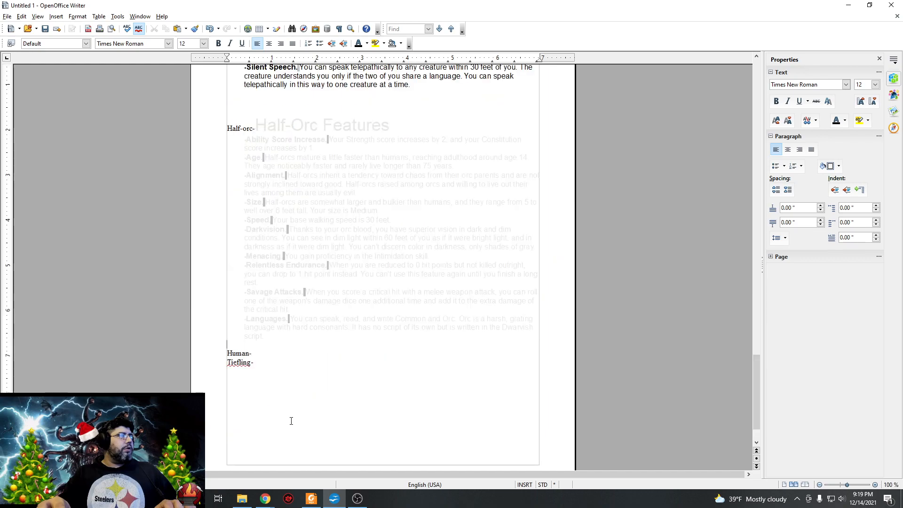
drag(425, 343, 249, 128)
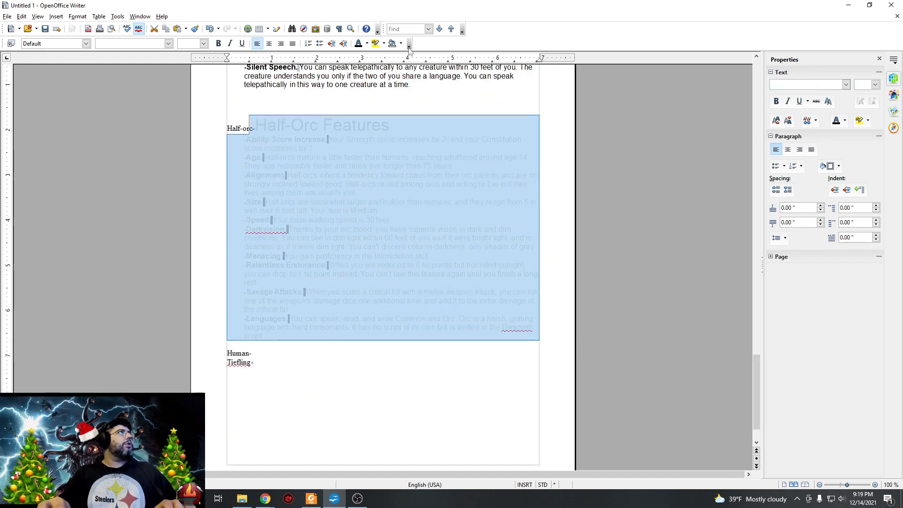
click(358, 43)
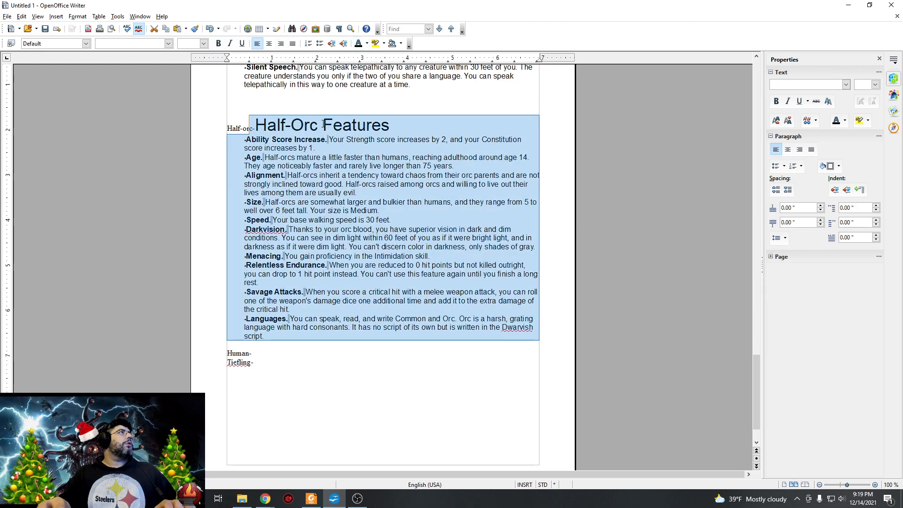
click(270, 353)
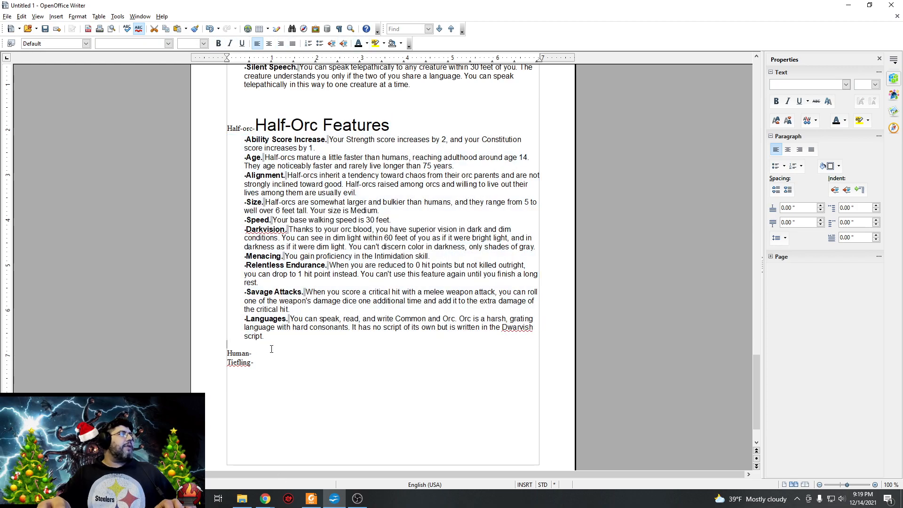
key(Return)
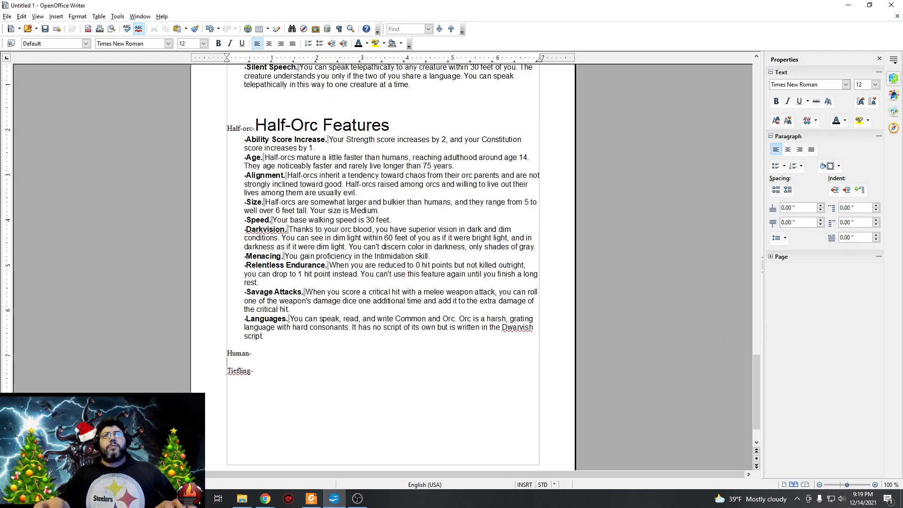
Switch to Foxit PDF Reader and examine the skills, saving throws and proficiency bonus on the Clomps.pdf character sheet.
key(alt+Tab)
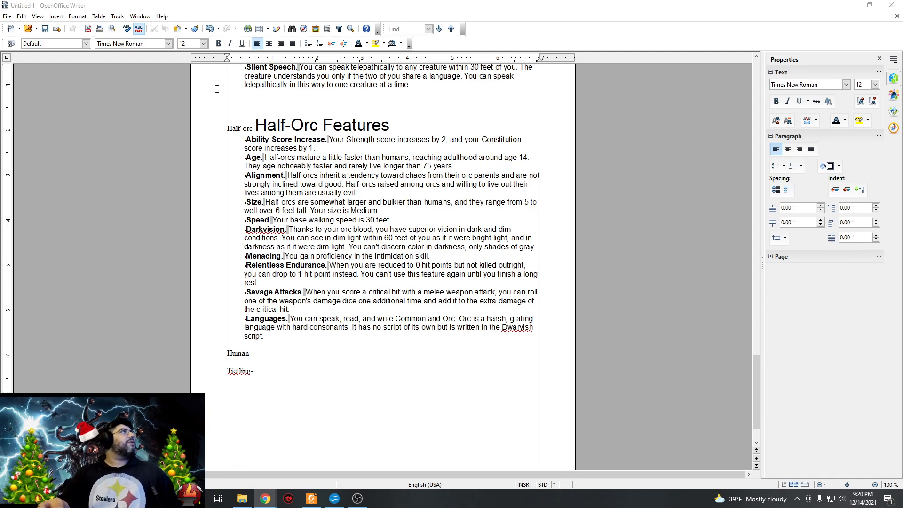
click(312, 499)
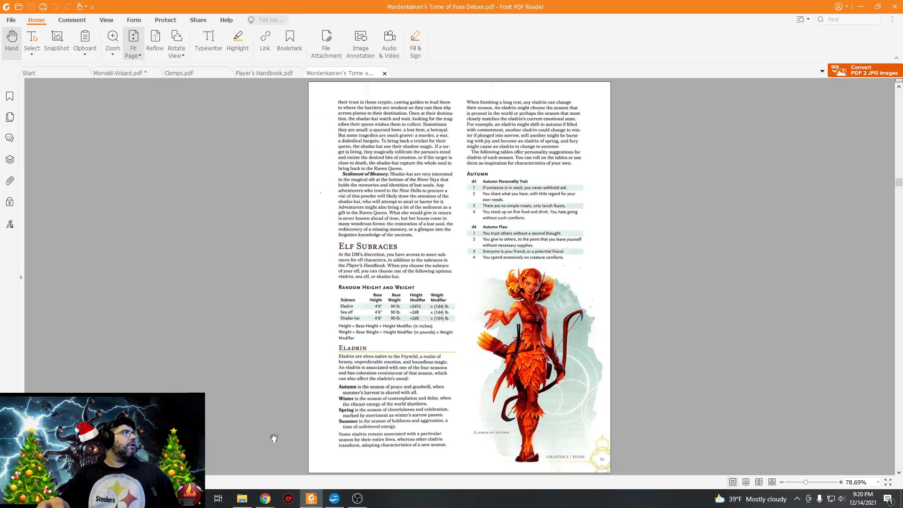
click(183, 73)
scroll(252, 320, down, 5)
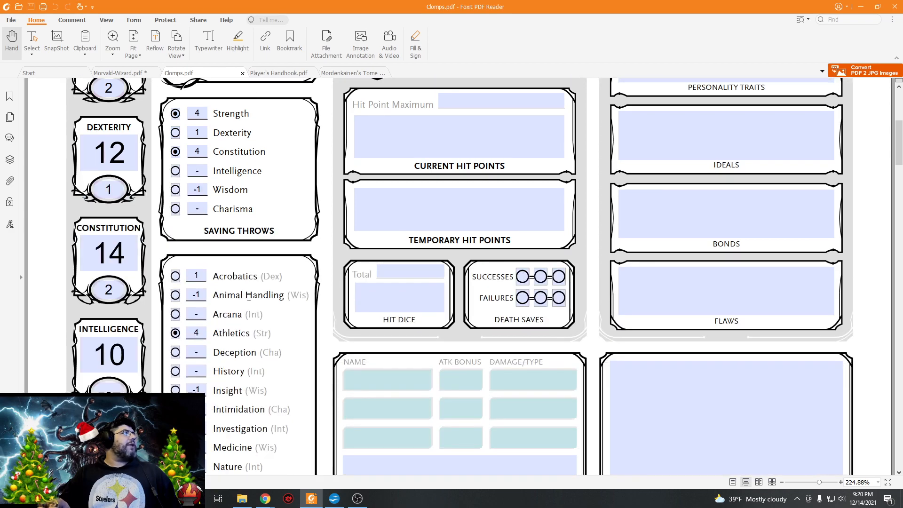
scroll(268, 281, down, 4)
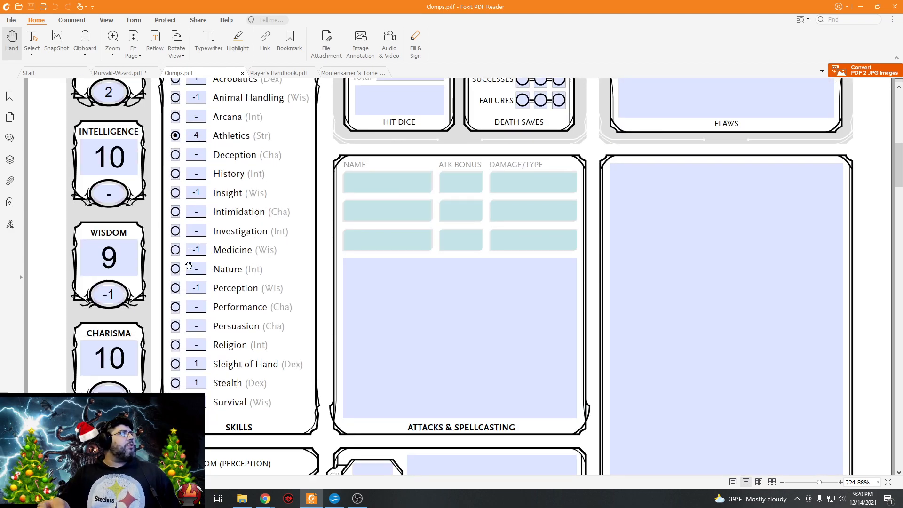
click(175, 367)
click(175, 366)
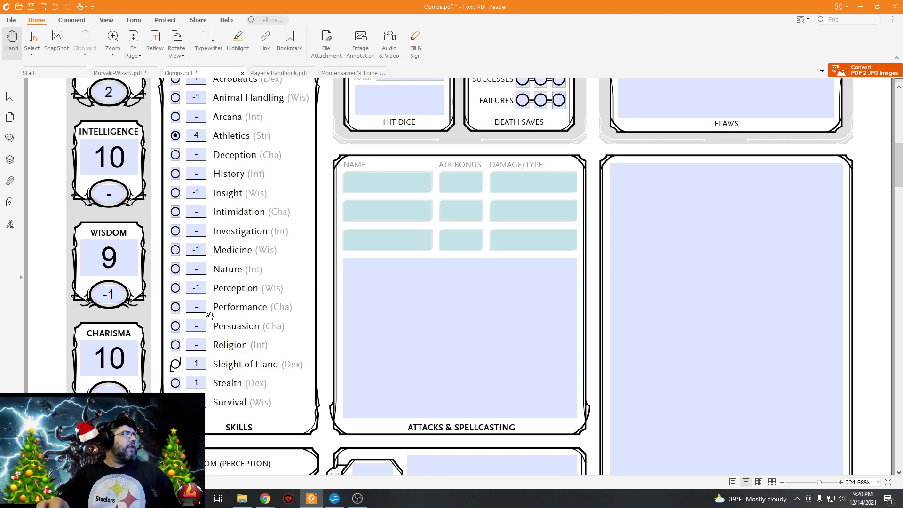
scroll(210, 318, up, 6)
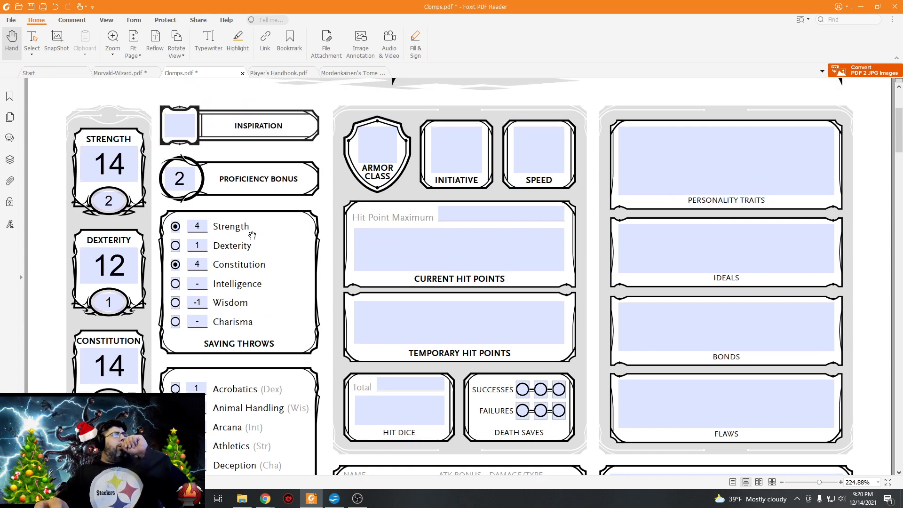
click(178, 177)
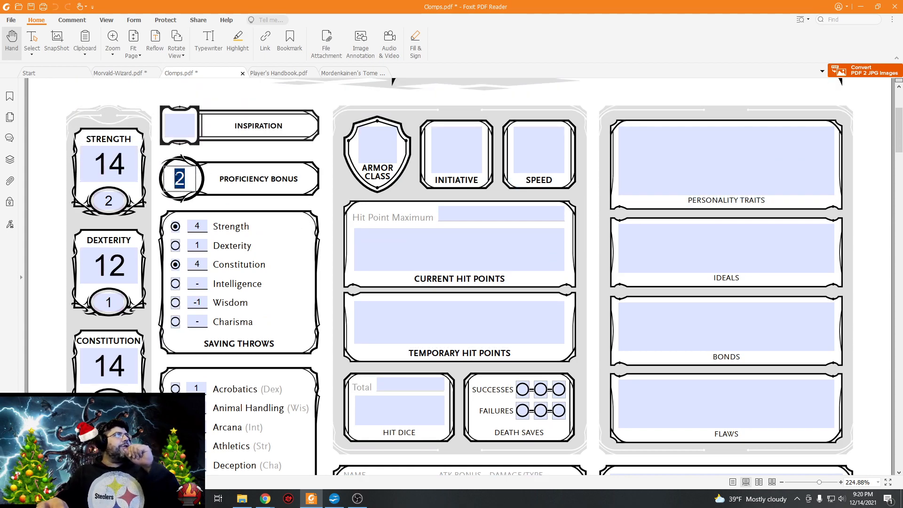
click(862, 5)
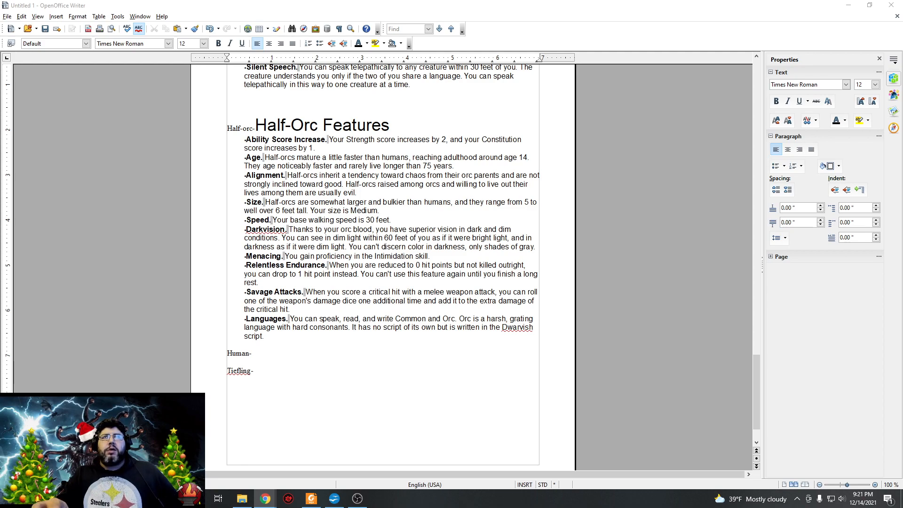
Paste the copied human traits, including Standard Human and Variant Human, below the Human label in the Writer document and color them black.
click(291, 366)
key(Return)
key(Return)
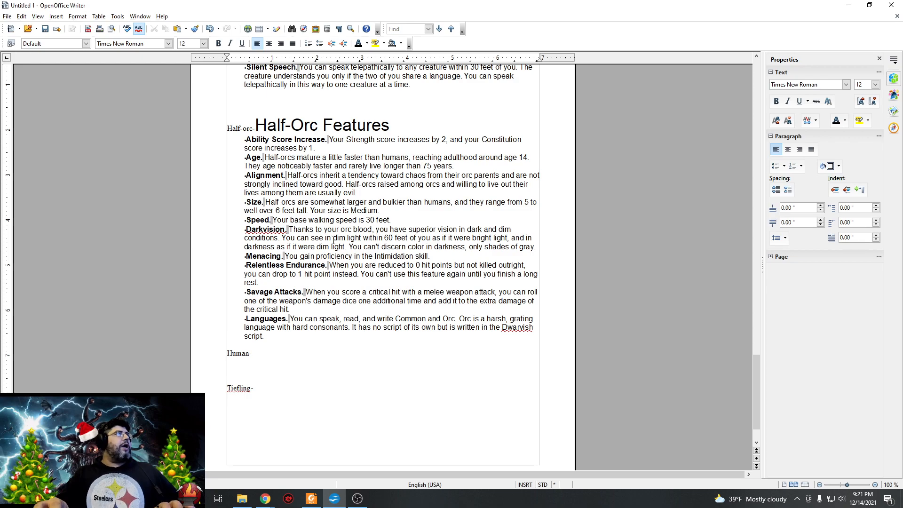
right_click(243, 379)
click(264, 369)
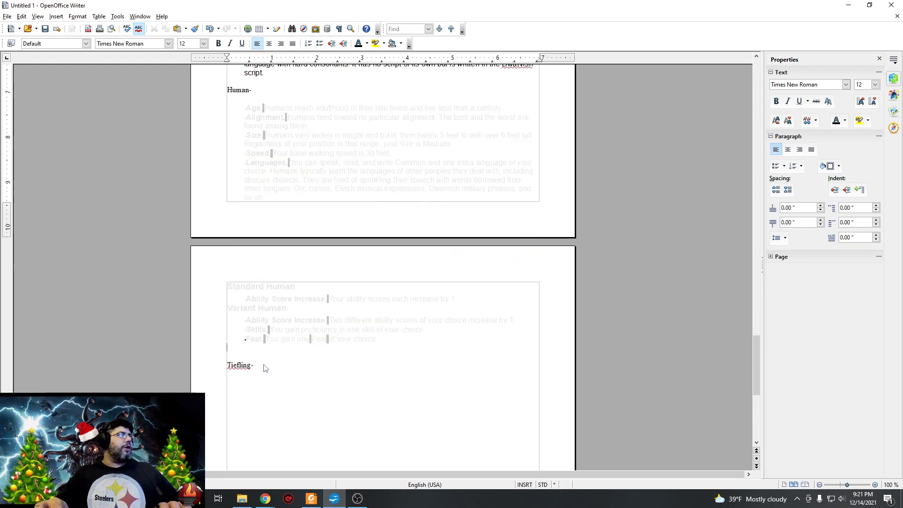
drag(378, 339, 245, 106)
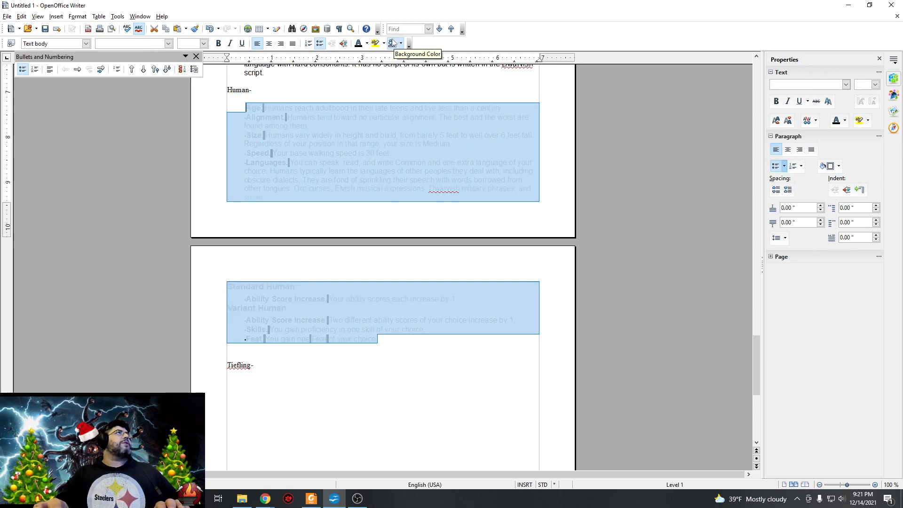
click(393, 43)
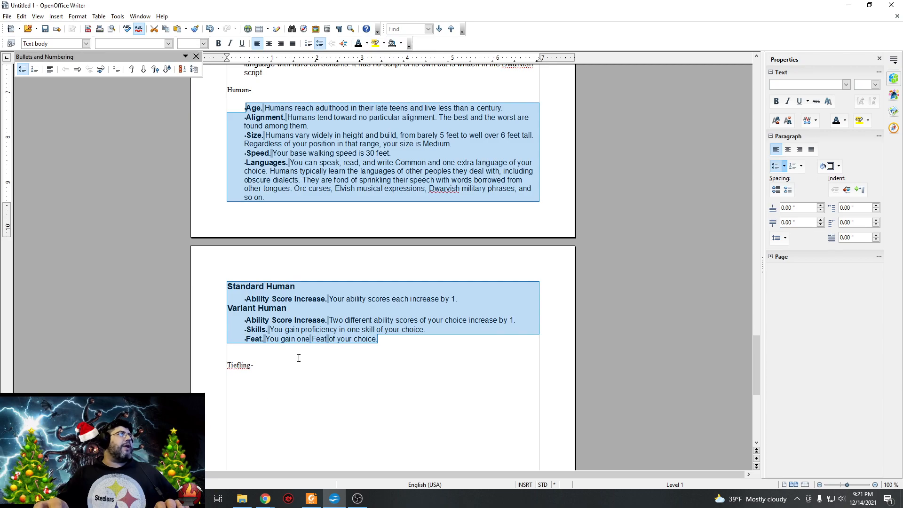
click(296, 359)
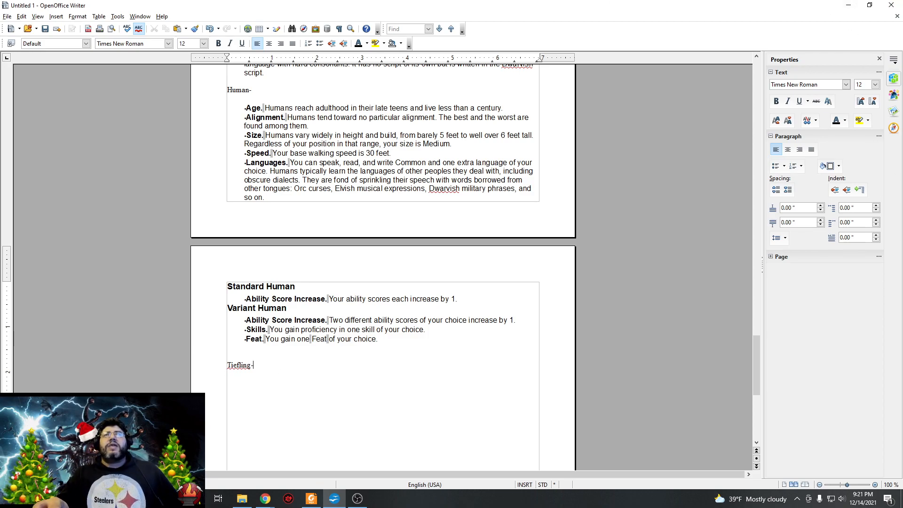
Paste the copied tiefling traits after the "Tiefling-" label in the Writer document, color them black, and add blank lines below.
key(alt+Tab)
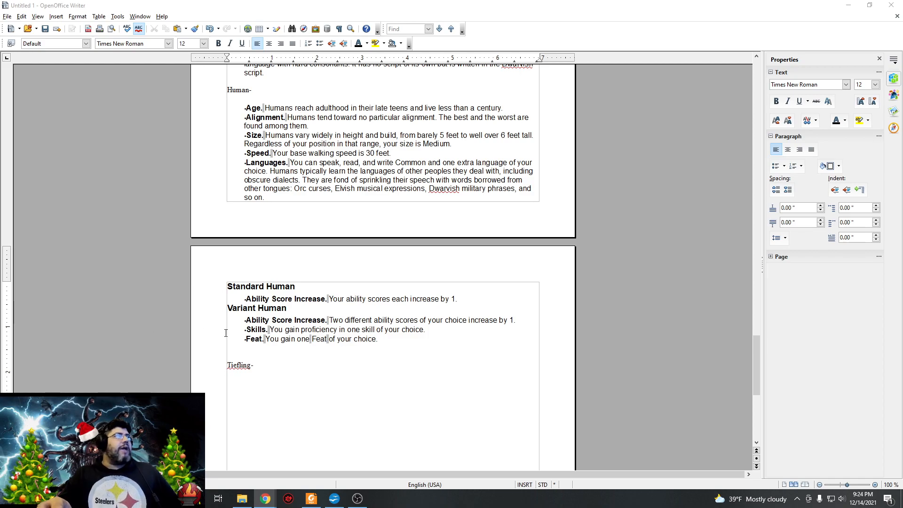
click(273, 373)
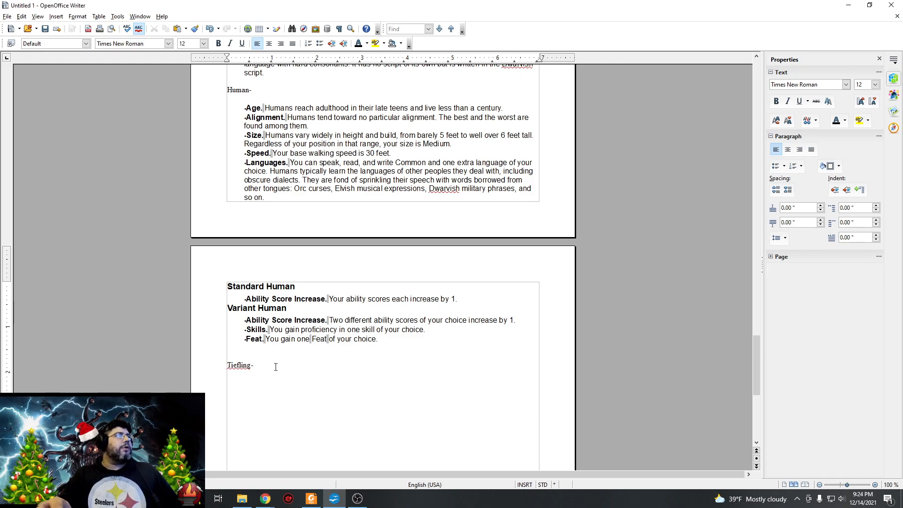
right_click(271, 368)
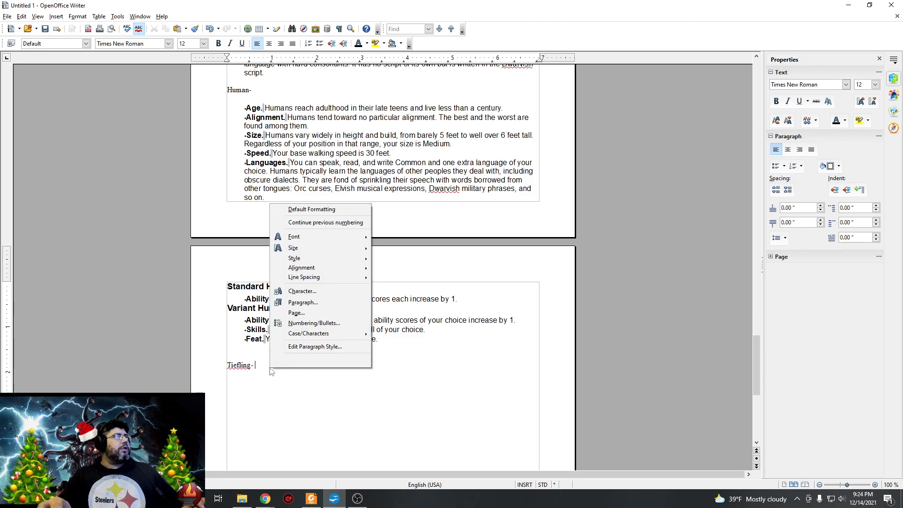
click(295, 361)
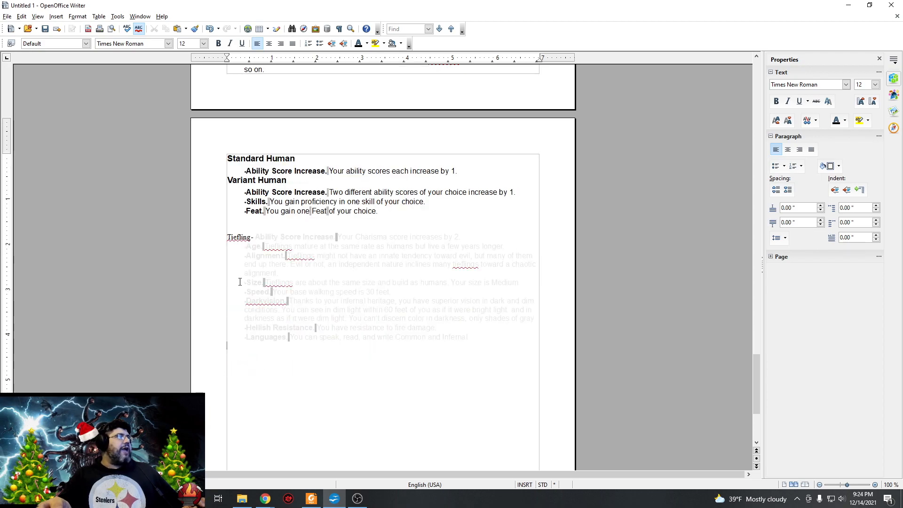
drag(478, 339, 257, 237)
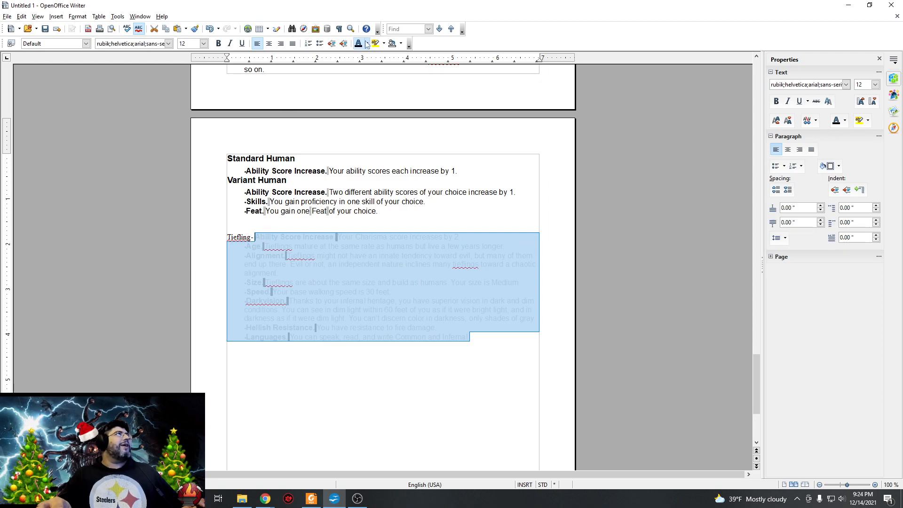
click(479, 351)
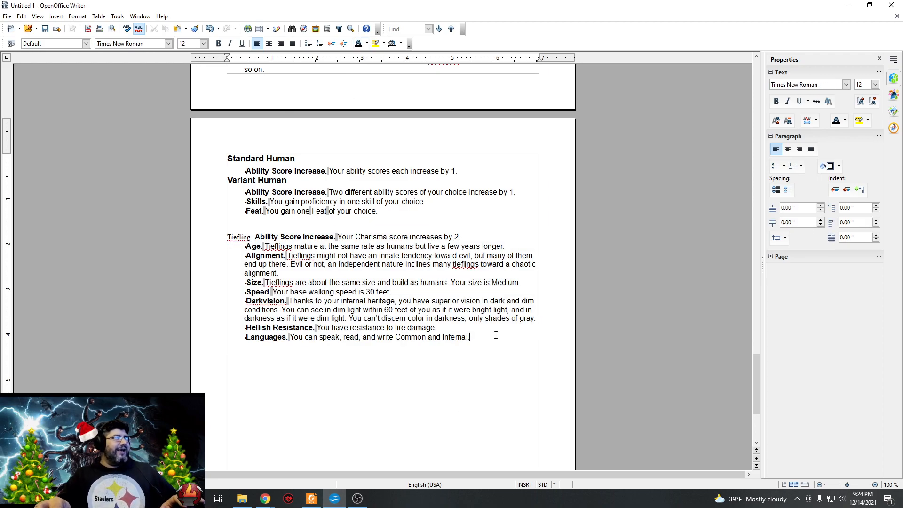
click(496, 337)
key(Return)
key(Return)
key(Return)
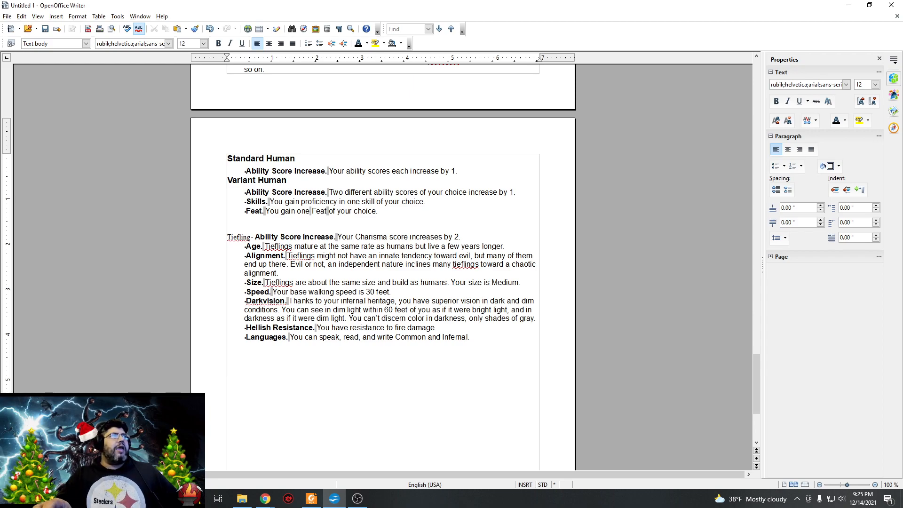
Paste the copied Bloodline of Asmodeus (Base Tieflings) text with Infernal Legacy below the Tiefling traits and color it black.
key(alt+Tab)
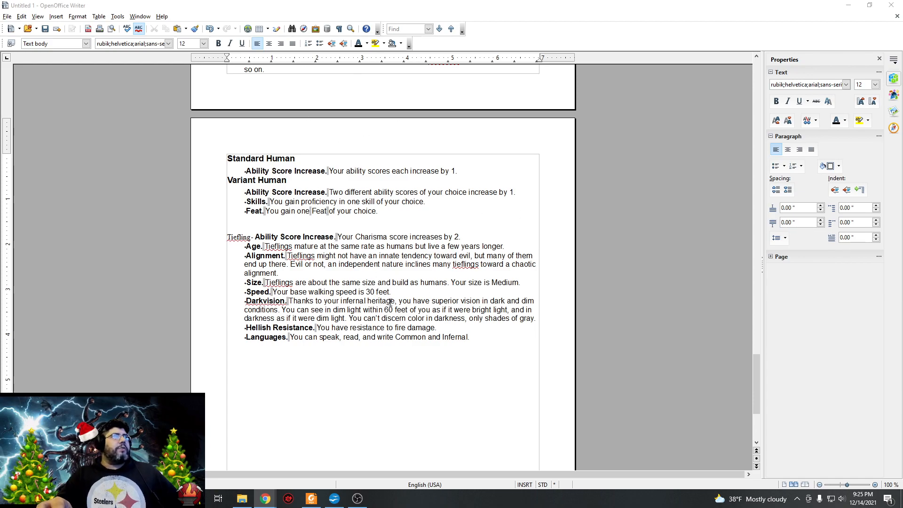
key(alt+Tab)
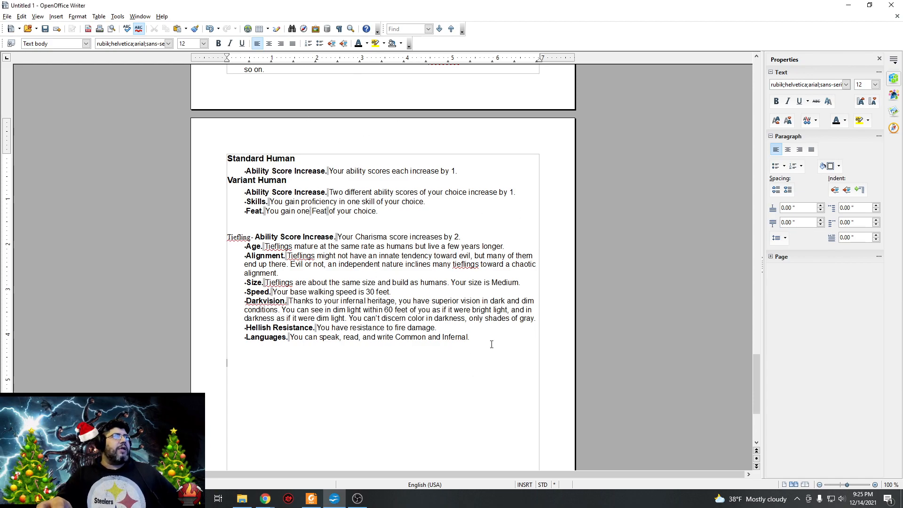
right_click(400, 360)
click(424, 353)
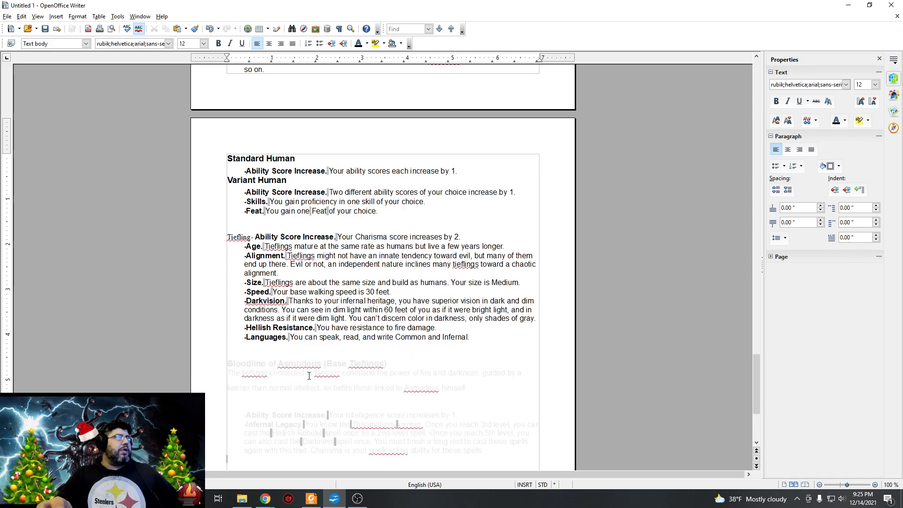
drag(229, 363, 415, 478)
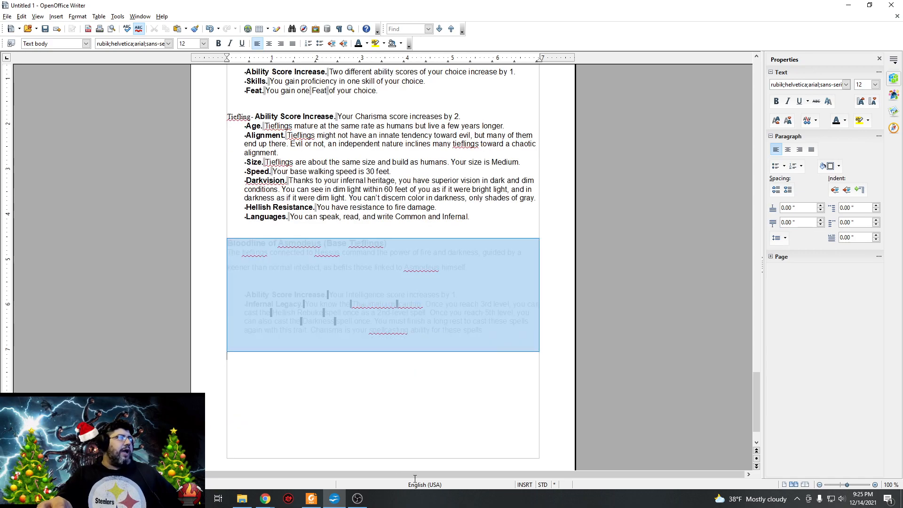
drag(458, 381, 489, 336)
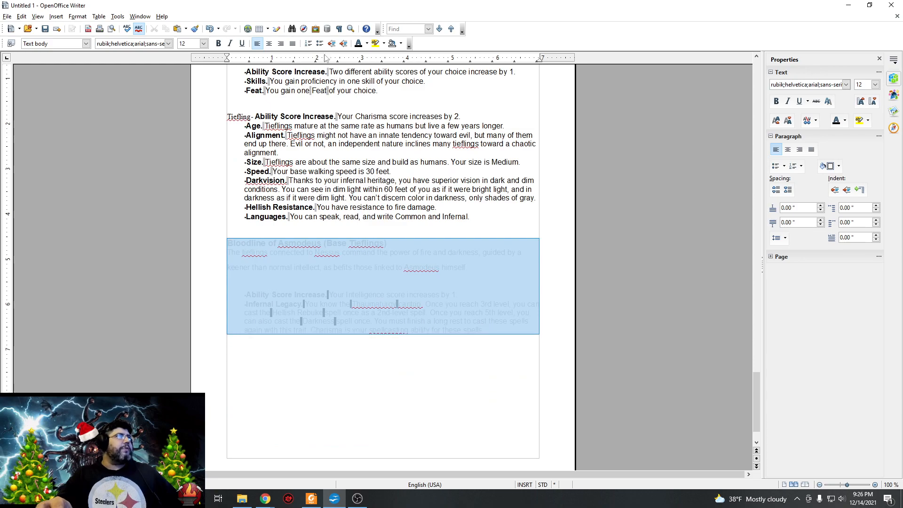
click(358, 44)
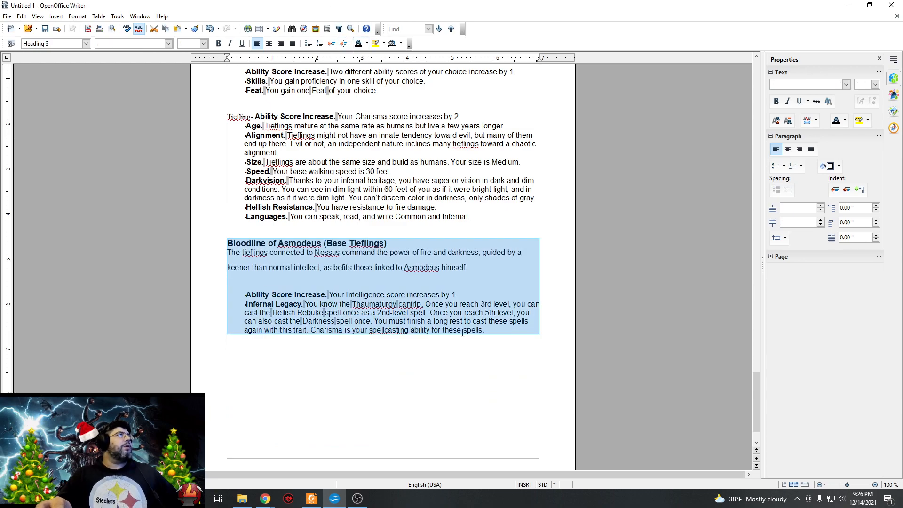
click(510, 343)
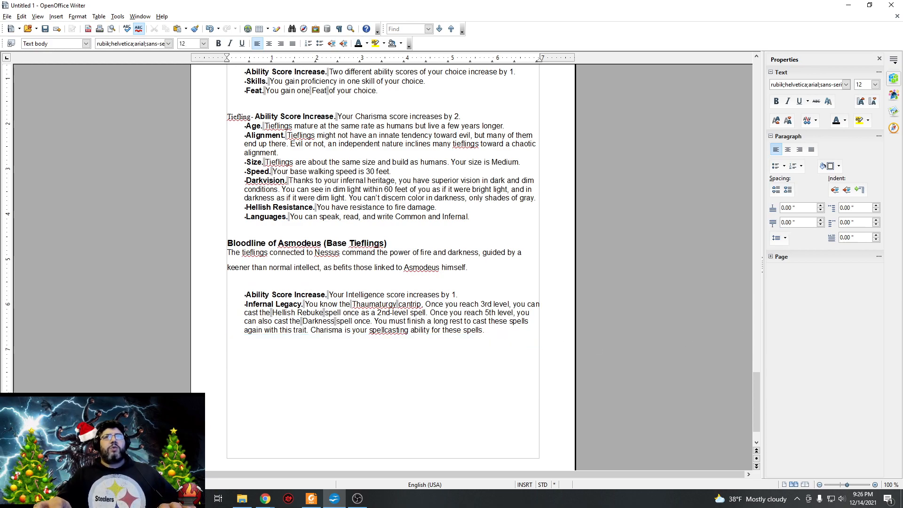
Paste the copied Bloodline of Baalzebul text with Legacy of Maladomini below the Asmodeus bloodline and color it black.
key(alt+Tab)
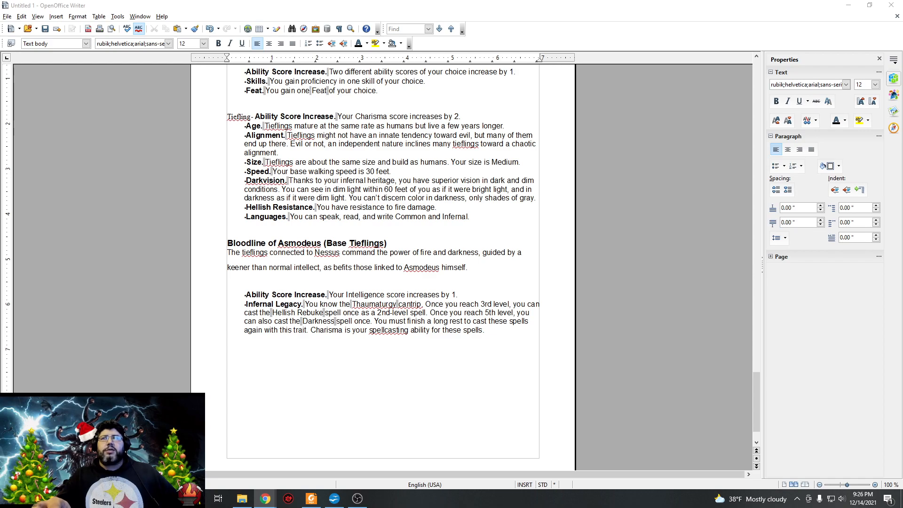
click(369, 380)
right_click(355, 385)
click(372, 375)
drag(397, 347, 229, 134)
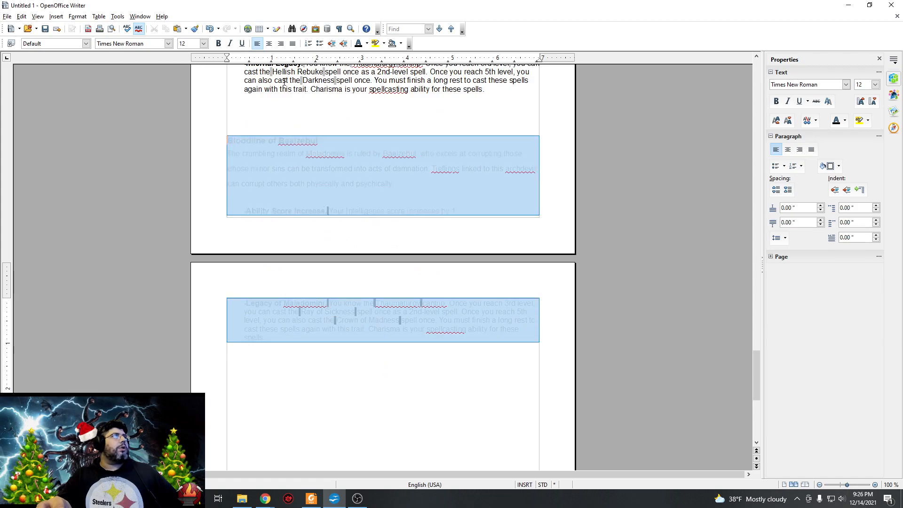
click(340, 366)
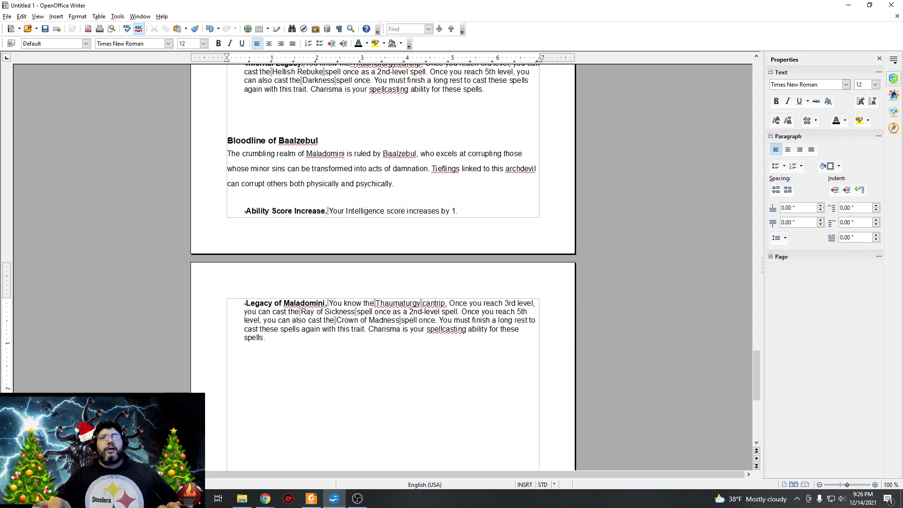
Paste the copied Bloodline of Dispater text with Legacy of Dis below the Baalzebul bloodline and color it black.
key(alt+Tab)
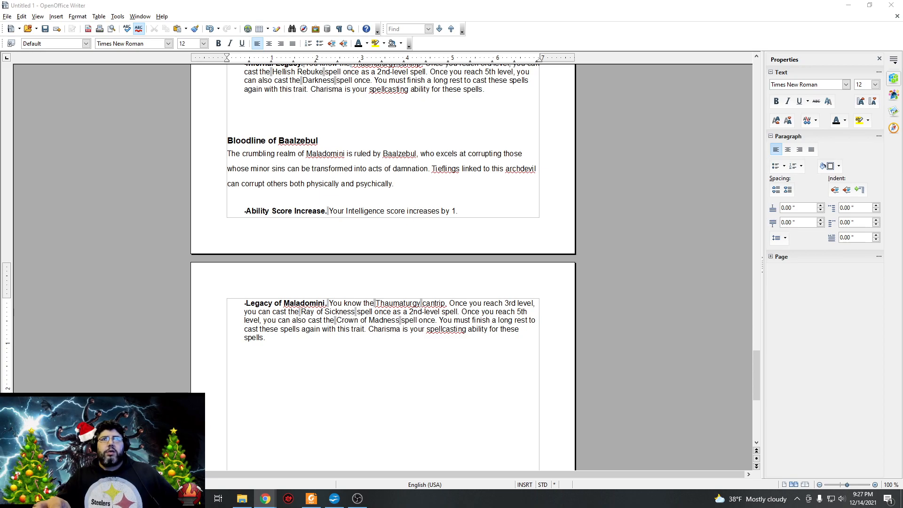
right_click(282, 365)
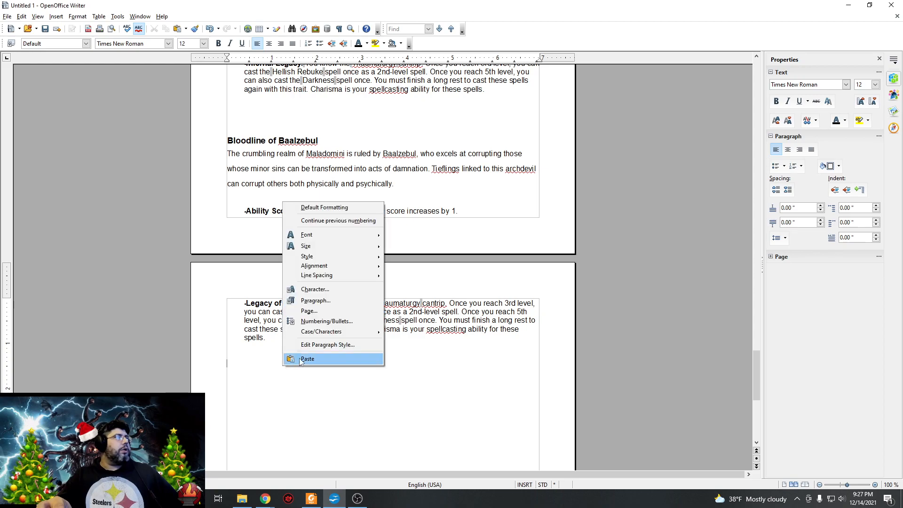
click(307, 359)
drag(509, 348, 229, 230)
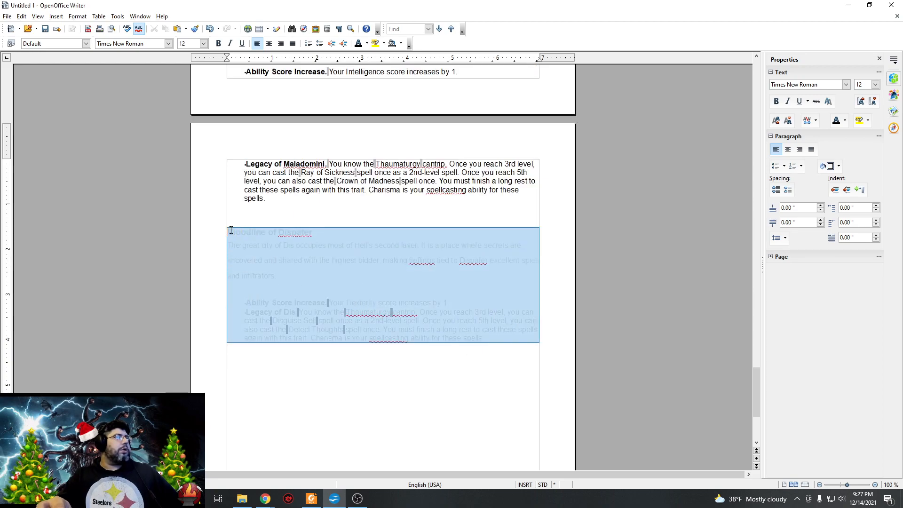
click(358, 43)
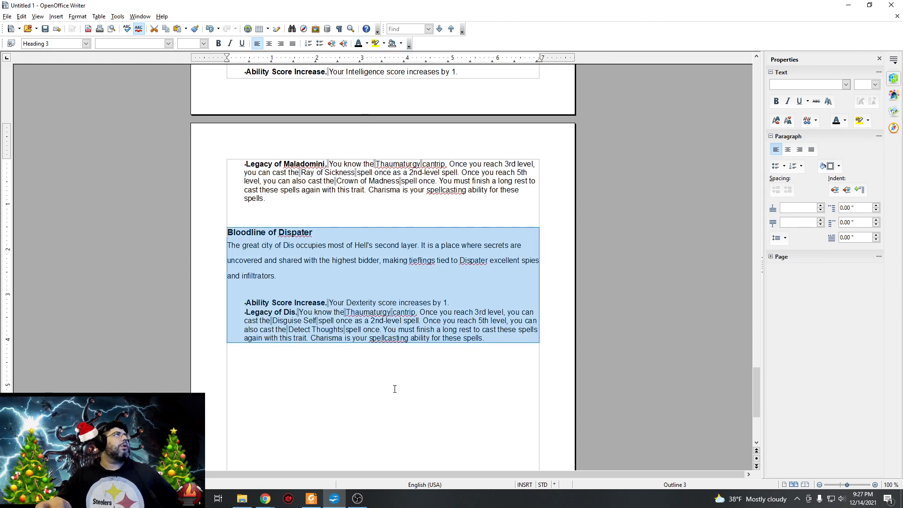
click(400, 375)
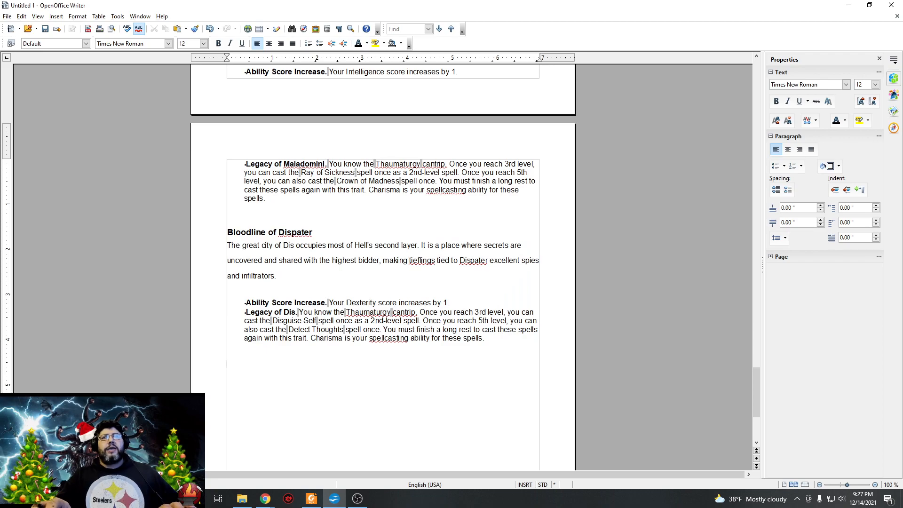
Paste the copied Bloodline of Fierna text with Legacy of Phlegethos below the Dispater bloodline, color it black, and add an empty line.
key(alt+Tab)
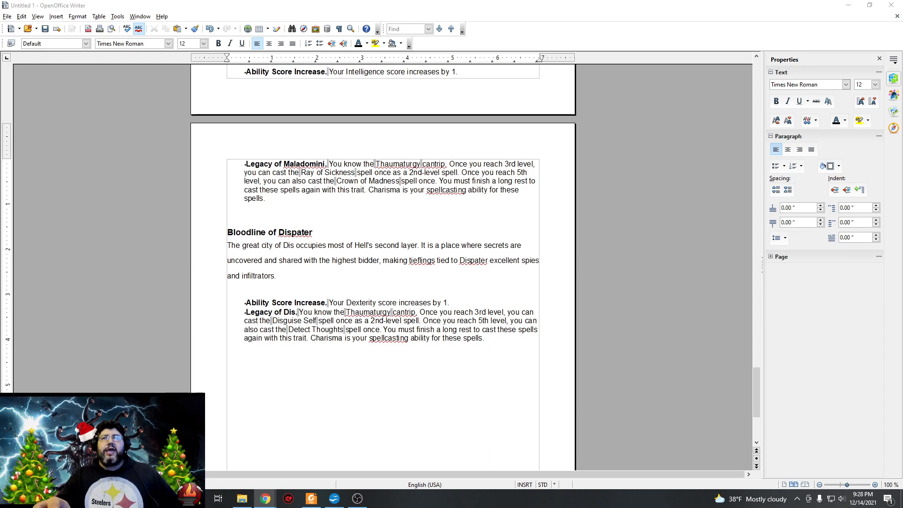
right_click(274, 204)
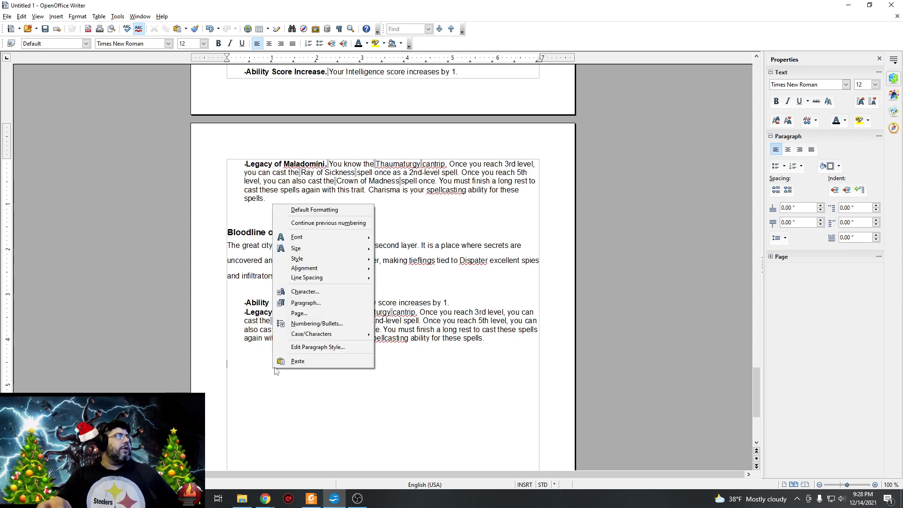
click(298, 361)
mouse_move(227, 371)
mouse_down()
mouse_move(488, 449)
mouse_move(233, 408)
mouse_move(216, 363)
mouse_up()
click(490, 448)
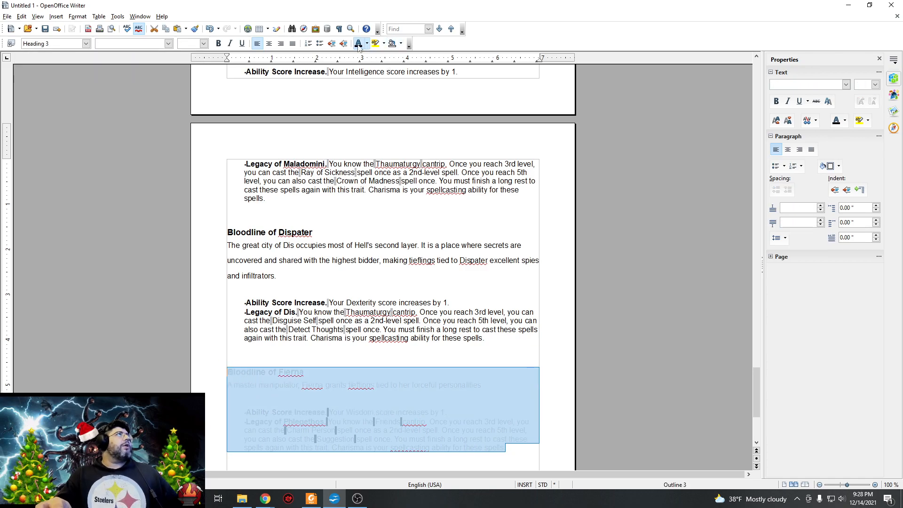
scroll(487, 331, down, 4)
click(524, 361)
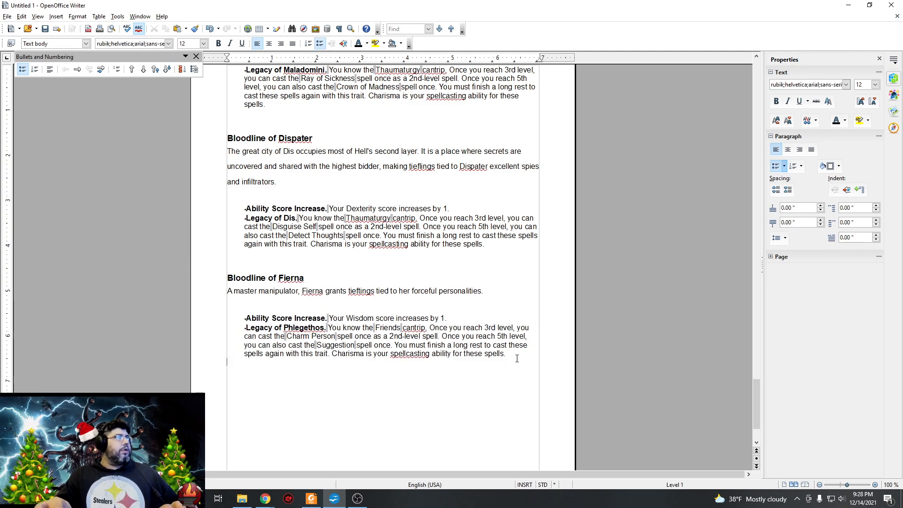
key(Return)
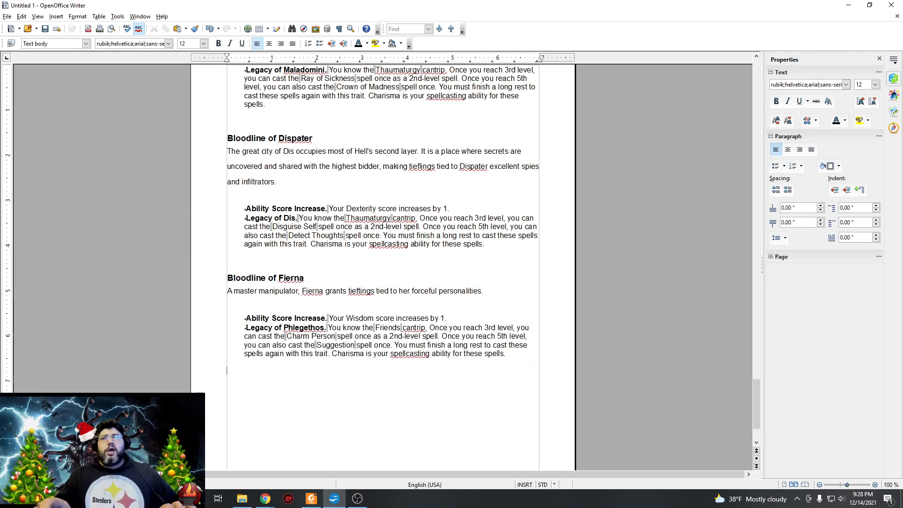
Paste the copied Bloodline of Glasya text with Legacy of Malbolge below the Fierna bloodline, color it black, and return to Chrome.
key(alt+Tab)
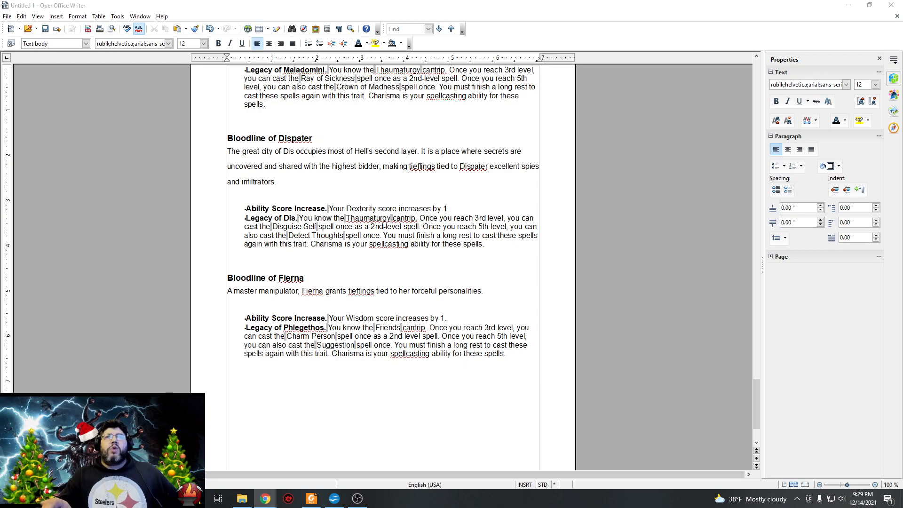
click(244, 389)
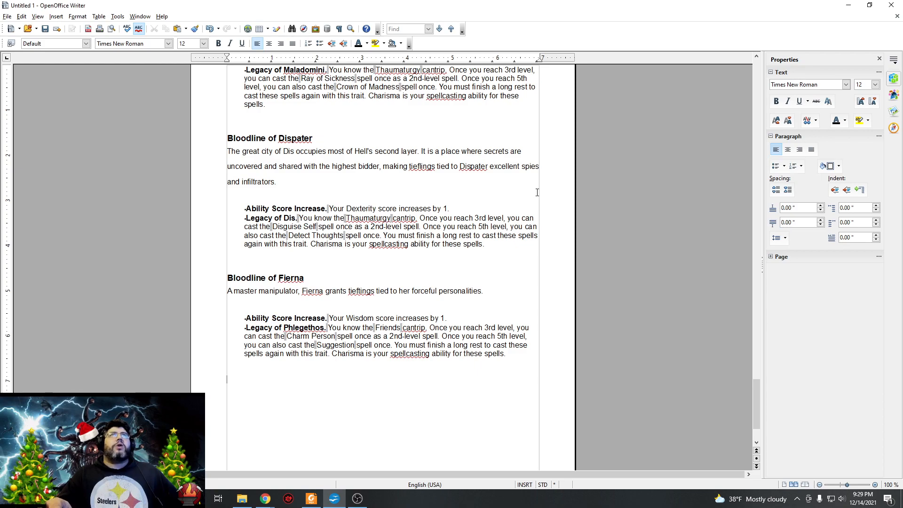
right_click(282, 377)
click(303, 376)
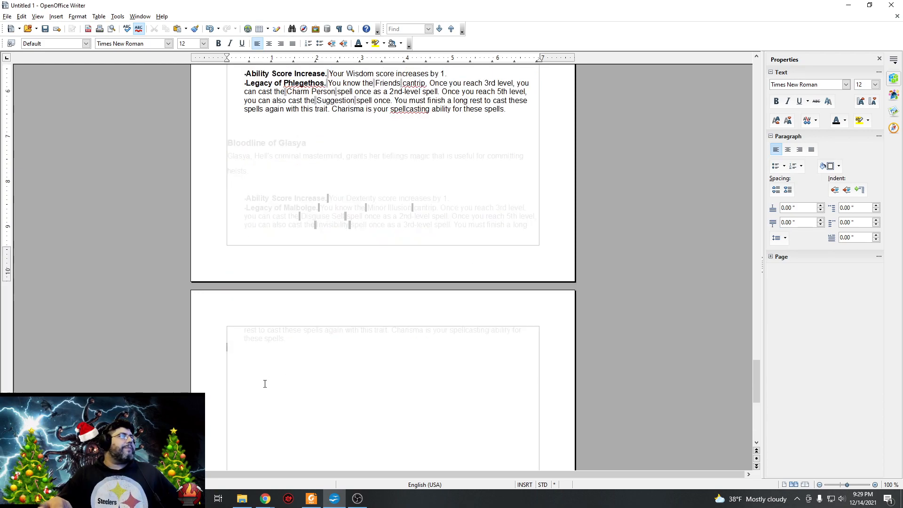
drag(286, 343, 224, 128)
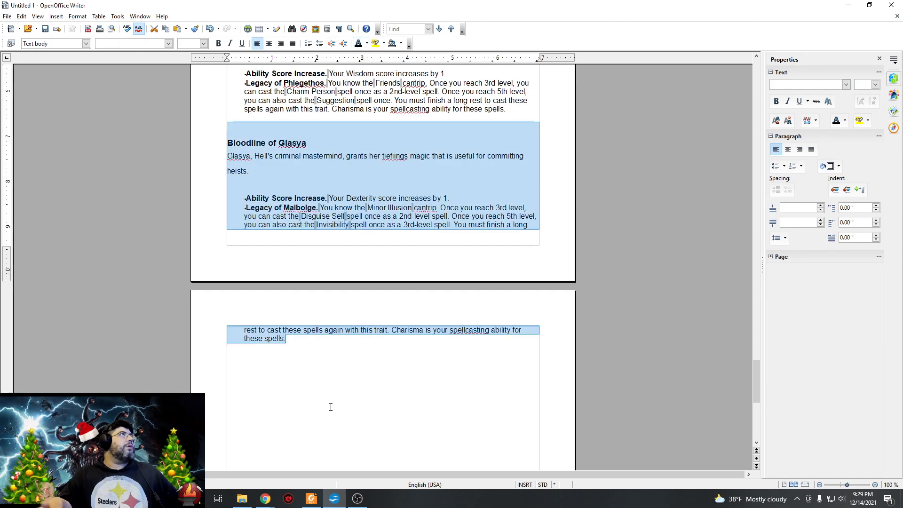
click(319, 368)
key(Return)
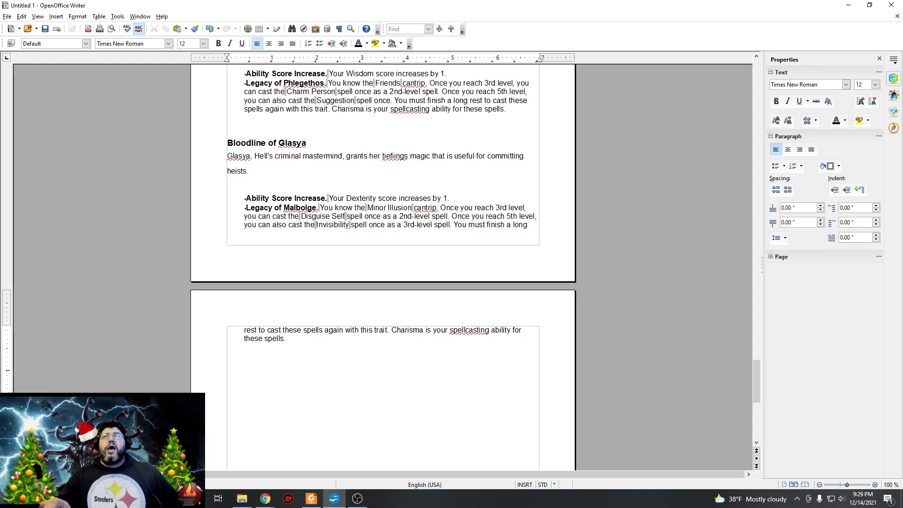
key(alt+Tab)
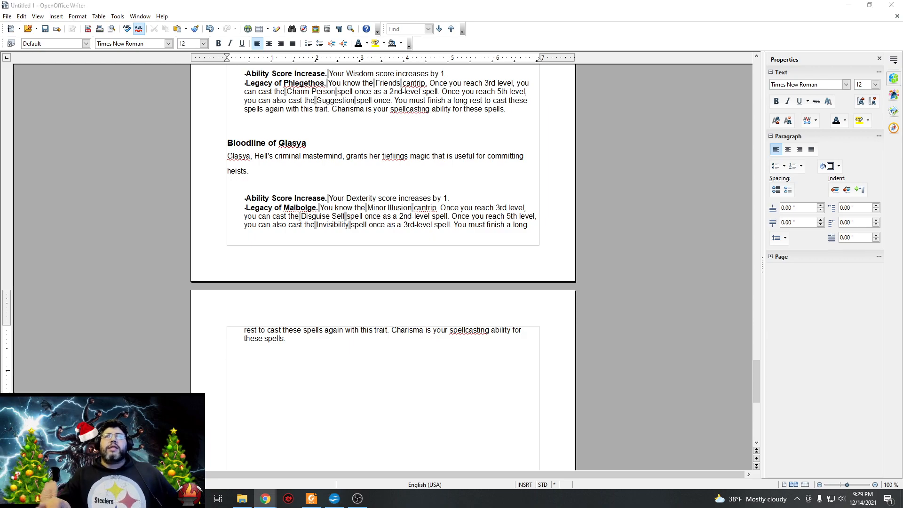
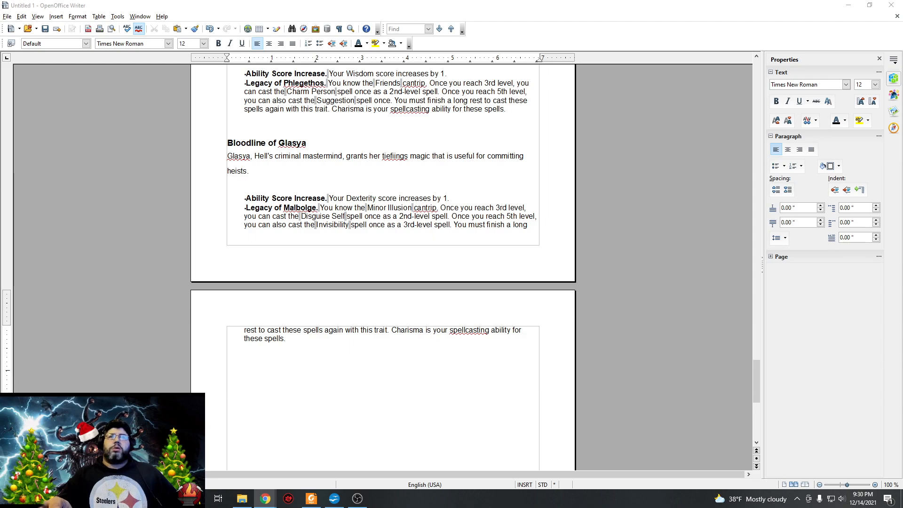
Paste the copied Bloodline of Levistus and Bloodline of Mammon text below the Glasya bloodline and color it black.
click(260, 379)
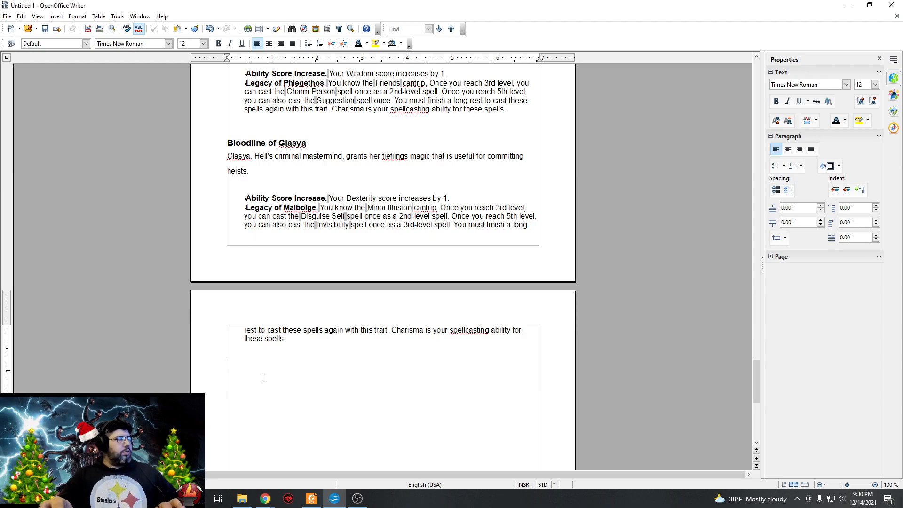
right_click(285, 371)
click(313, 365)
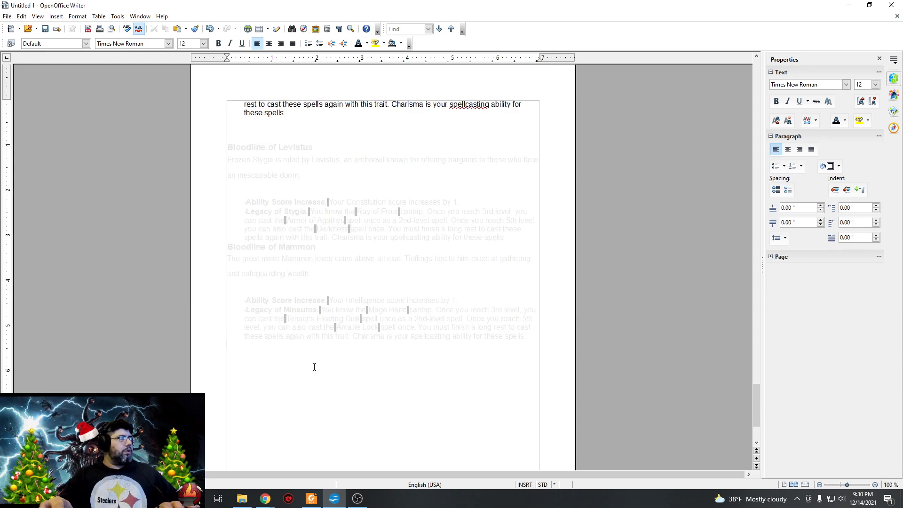
drag(438, 355, 229, 146)
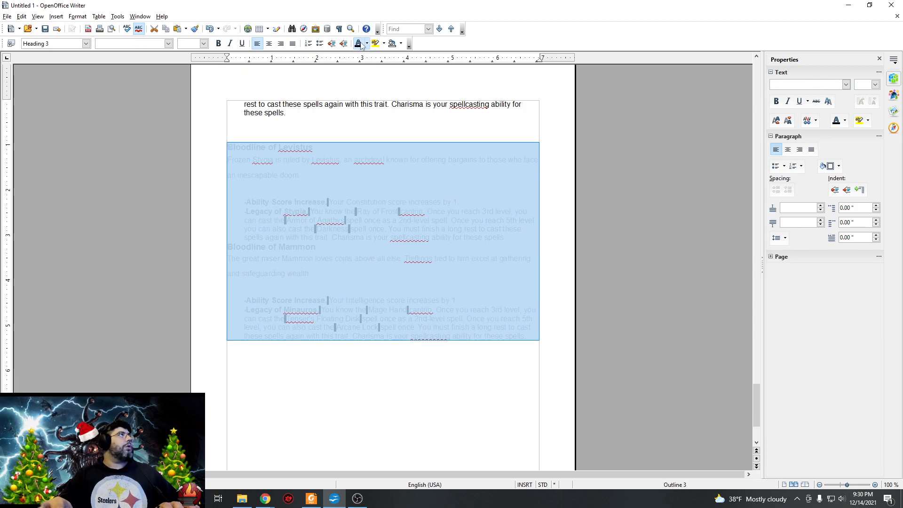
click(369, 383)
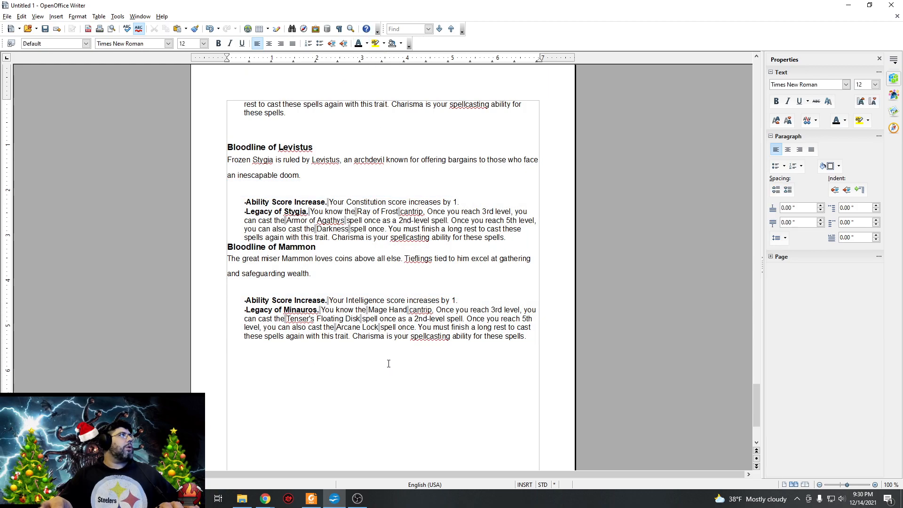
Add an empty line between the Levistus and Mammon bloodlines, place the cursor below the Mammon text, and return to Chrome.
click(230, 247)
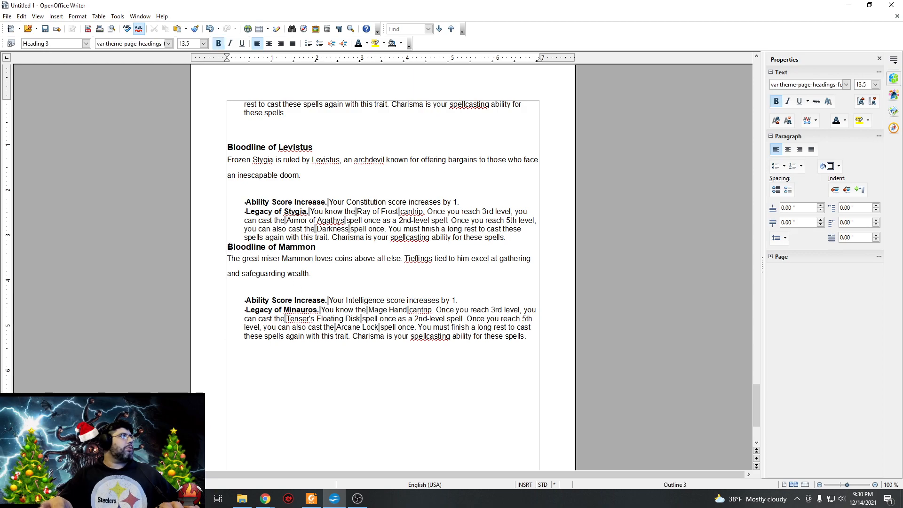
key(Return)
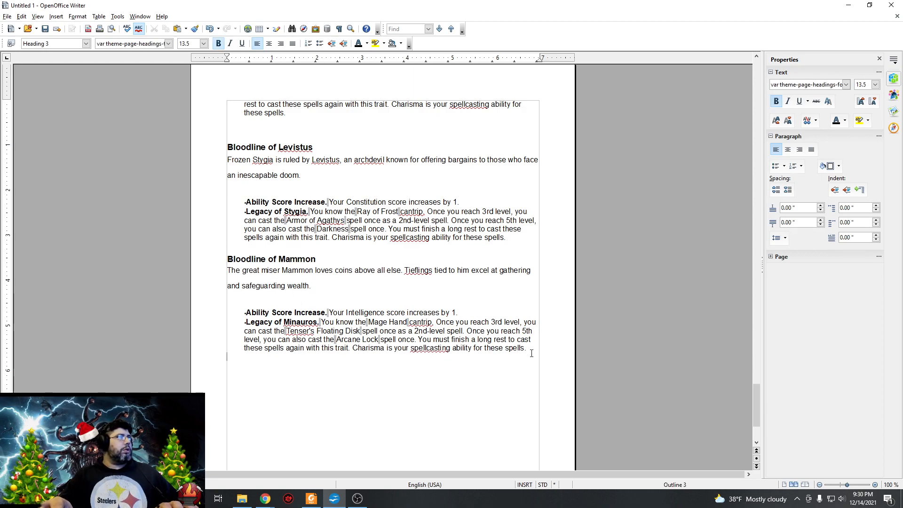
click(528, 354)
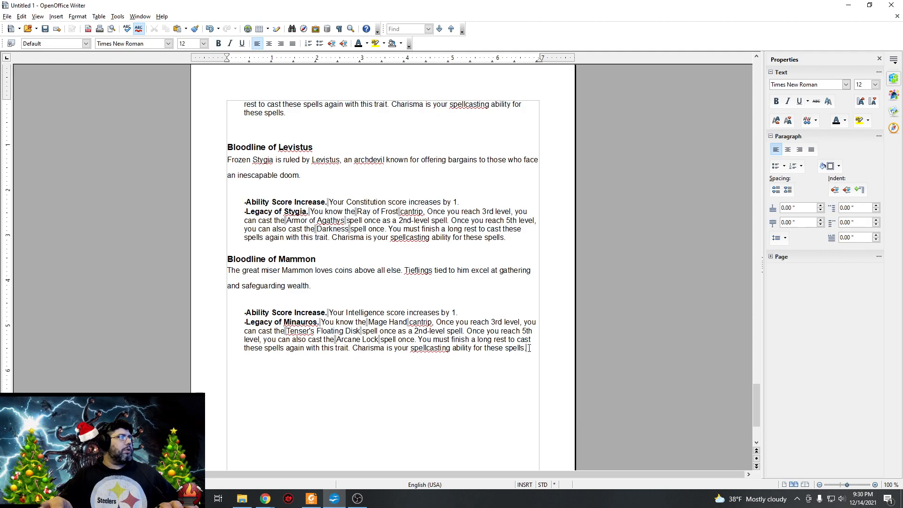
click(497, 380)
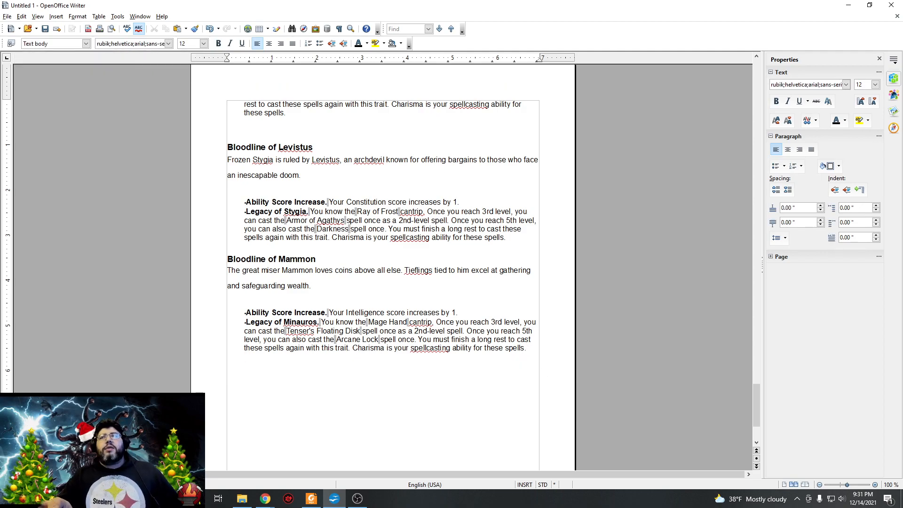
key(alt+Tab)
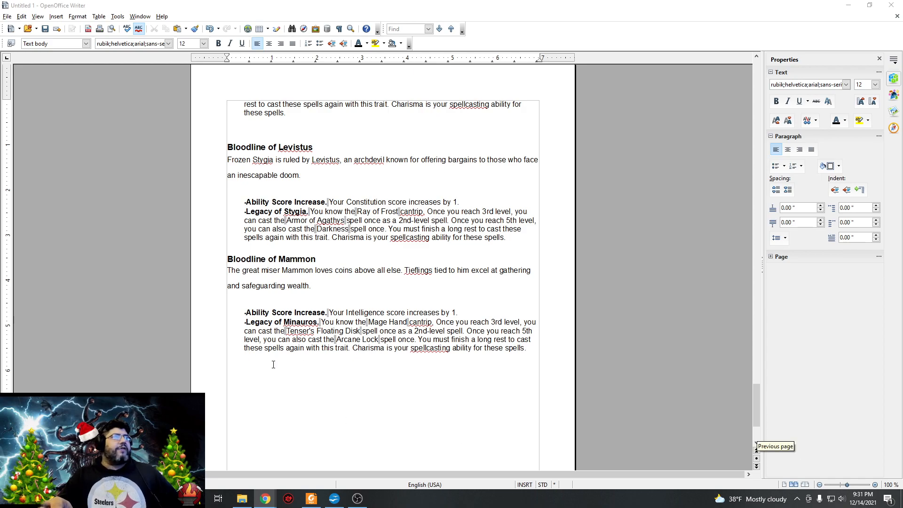
Paste the copied Bloodline of Mephistopheles text with Legacy of Cania below the Mammon bloodline, color it black, continue onto a new page, and return to Chrome.
right_click(263, 373)
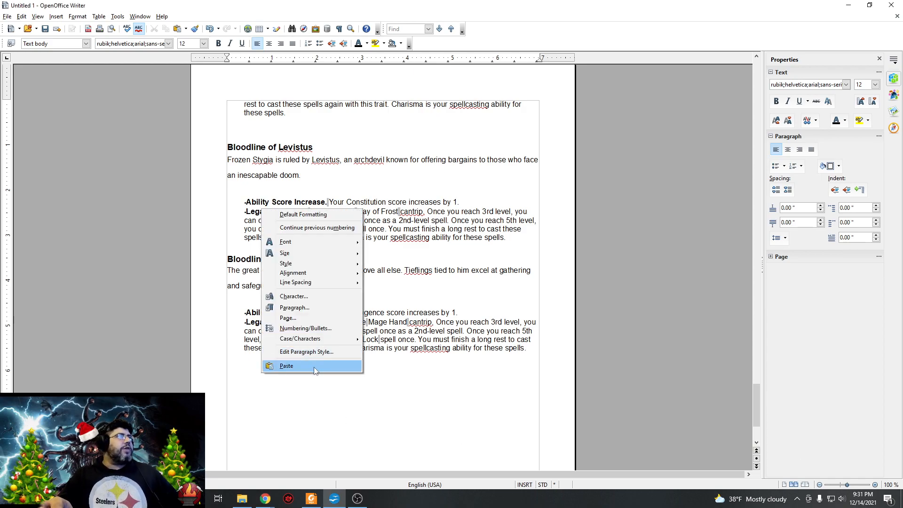
click(306, 366)
drag(310, 366, 263, 264)
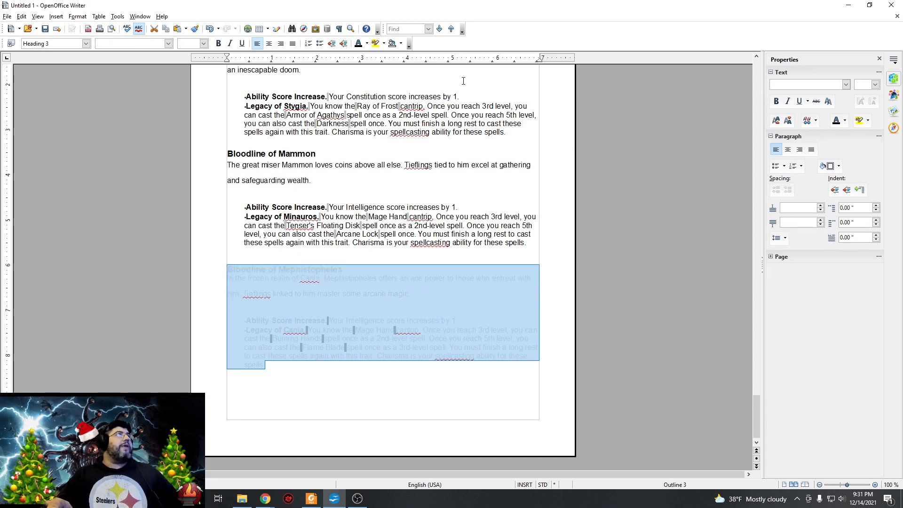
click(358, 44)
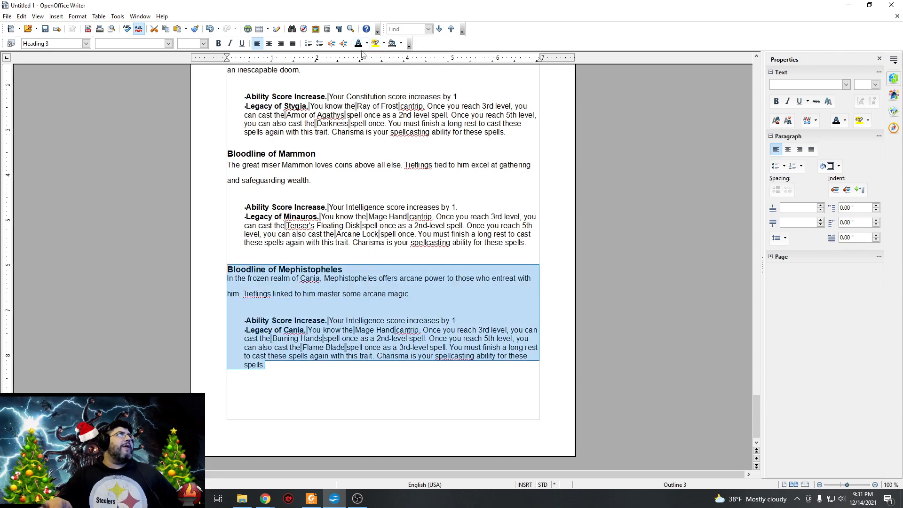
click(342, 405)
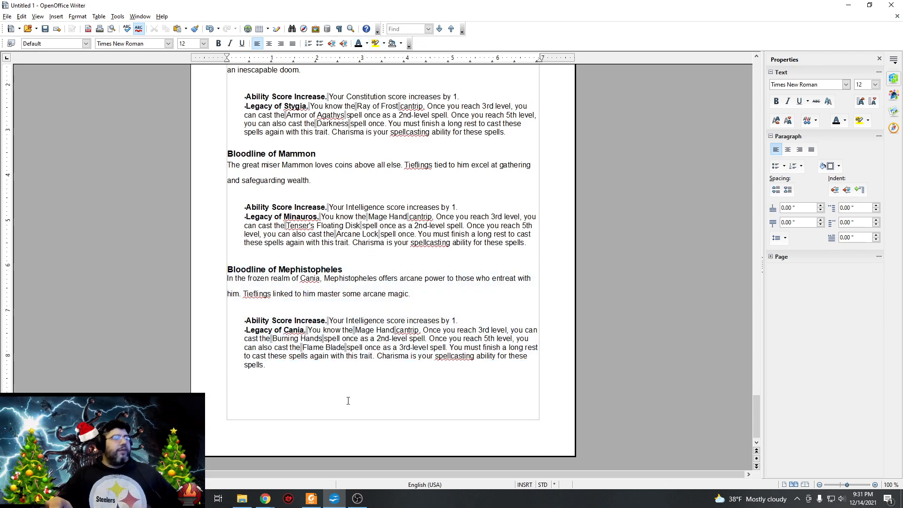
key(Return)
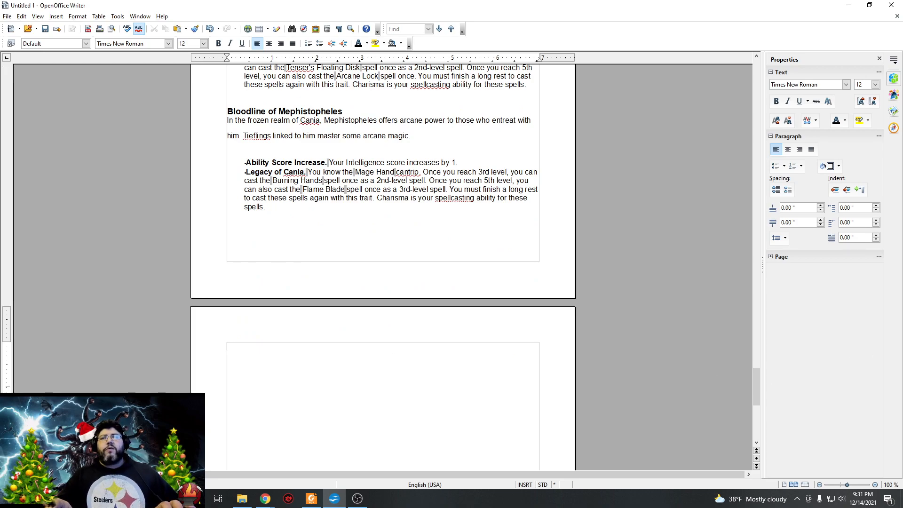
key(alt+Tab)
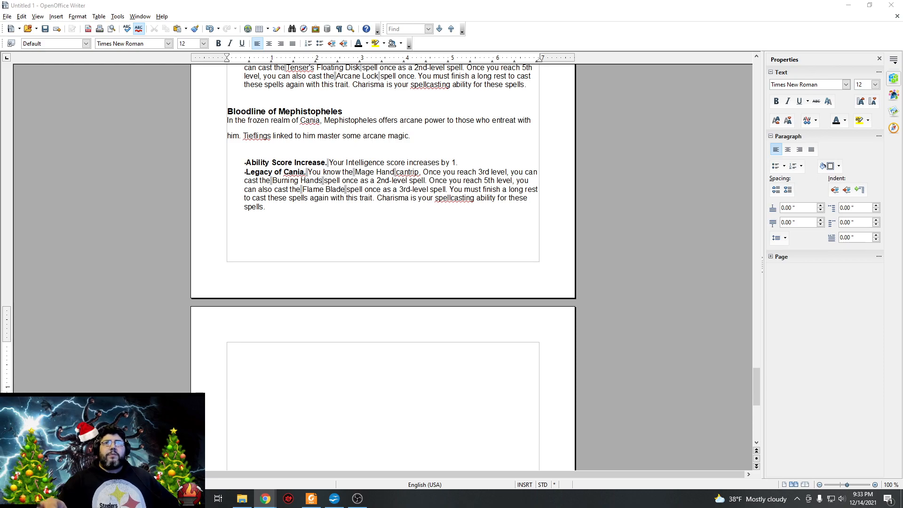
Paste the copied Bloodline of Zariel text with Legacy of Avernus on the new page, color it black, and return to Chrome.
right_click(332, 369)
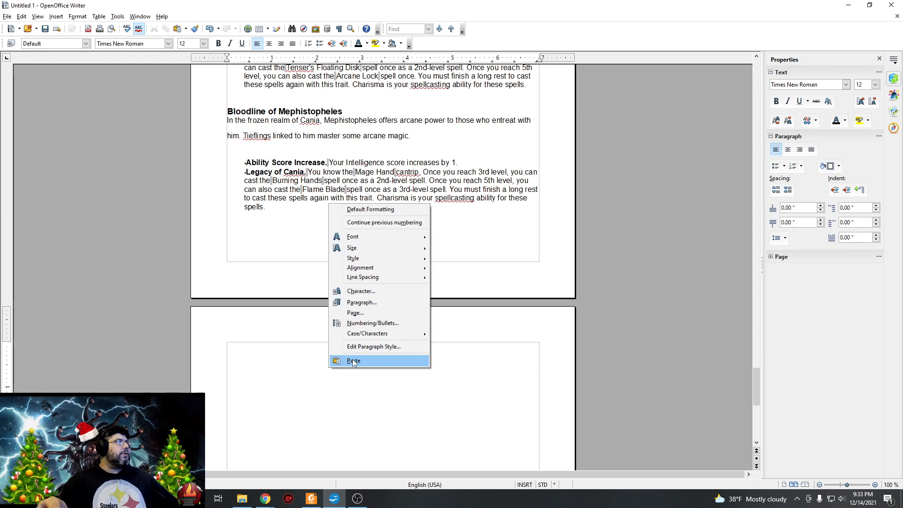
click(348, 365)
drag(228, 347, 552, 447)
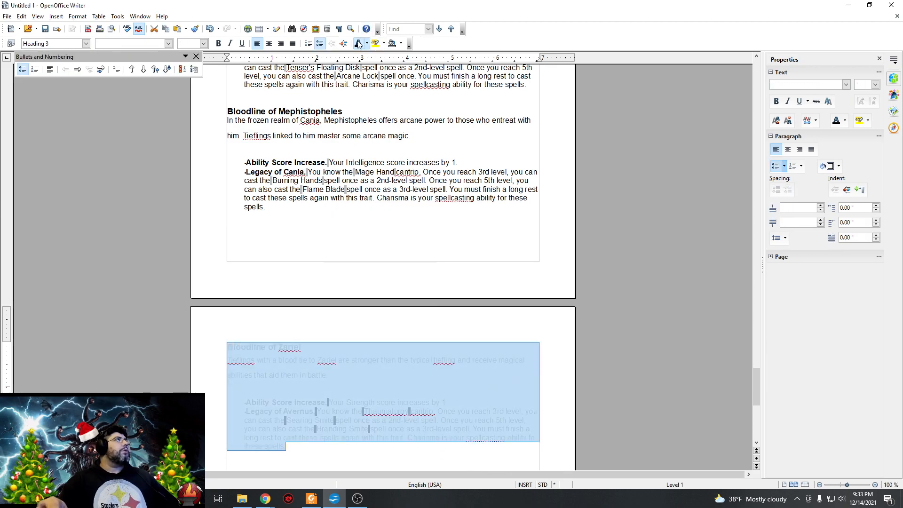
scroll(446, 259, down, 3)
scroll(446, 258, down, 1)
click(360, 374)
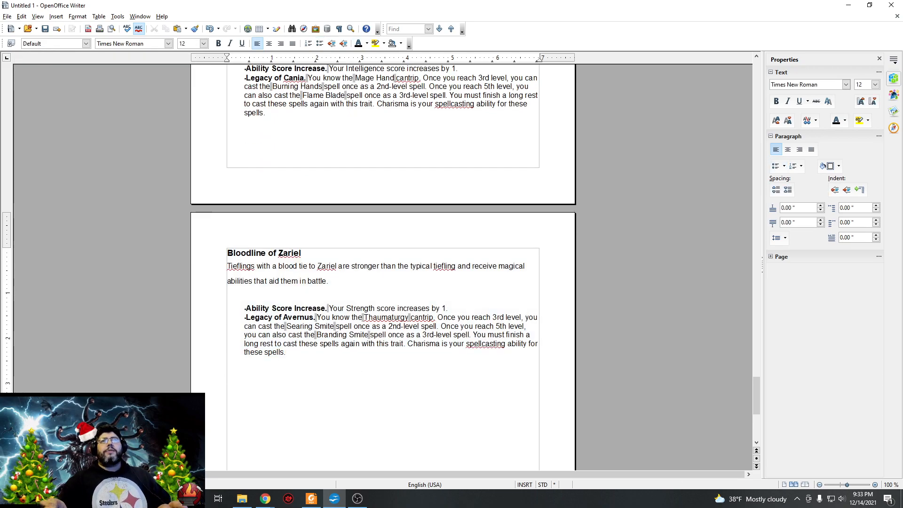
key(alt+Tab)
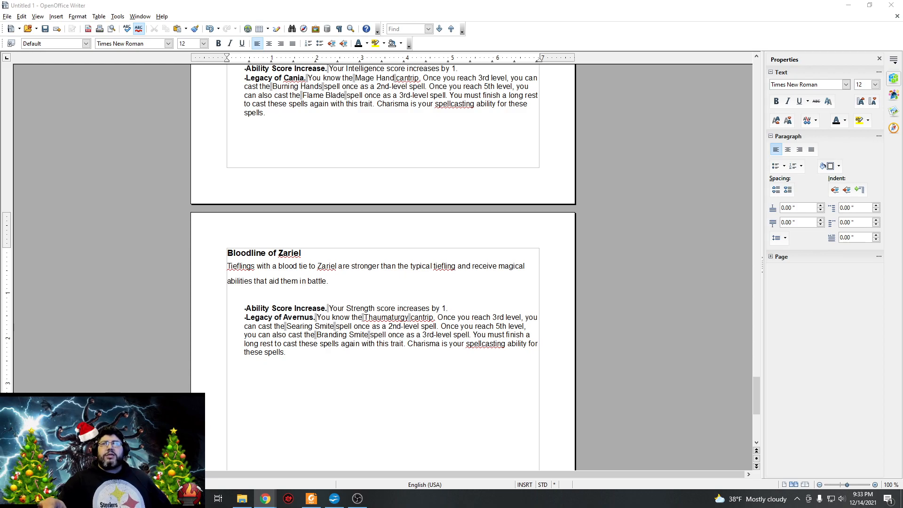
Paste the copied Devil's Tongue variant text below the Zariel bloodline, color it black, and return to Chrome.
right_click(279, 397)
click(302, 382)
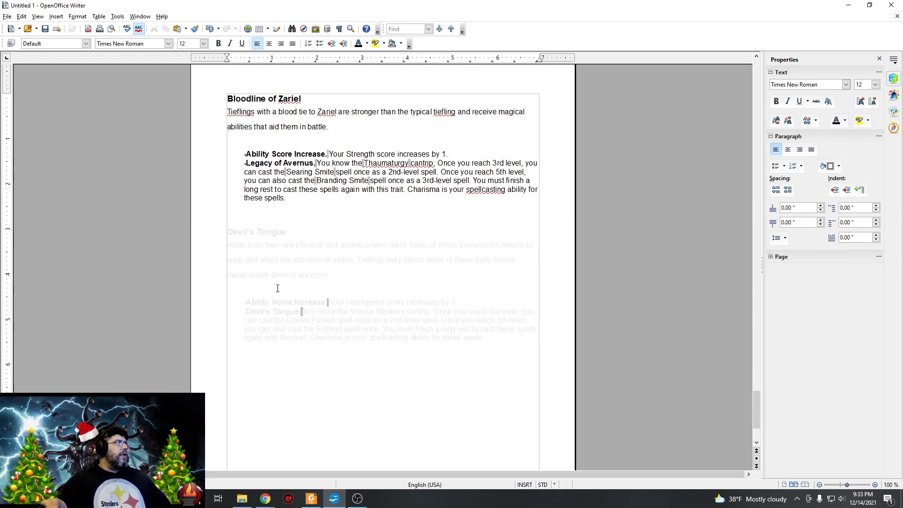
drag(484, 343, 203, 225)
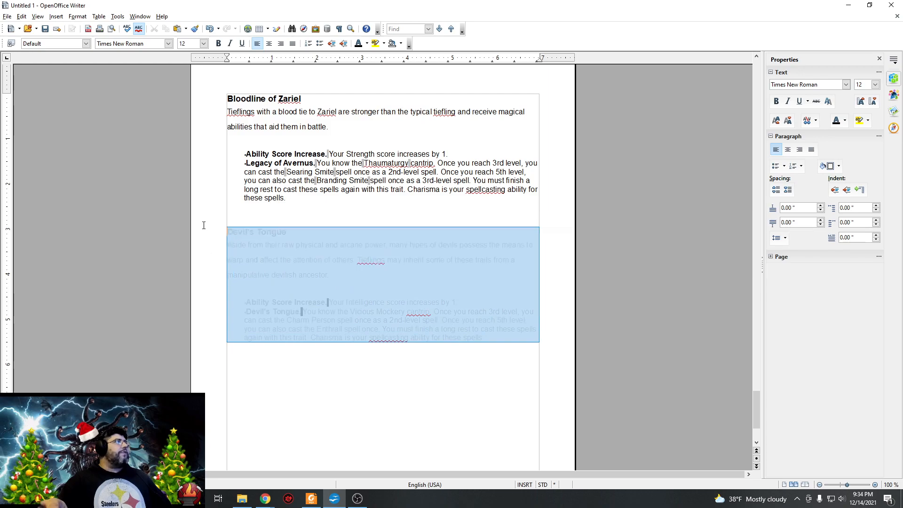
click(358, 43)
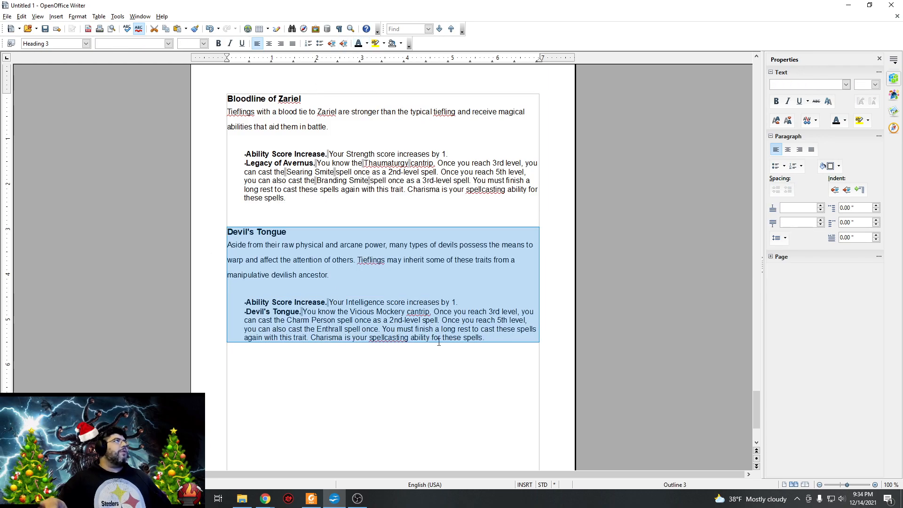
click(486, 365)
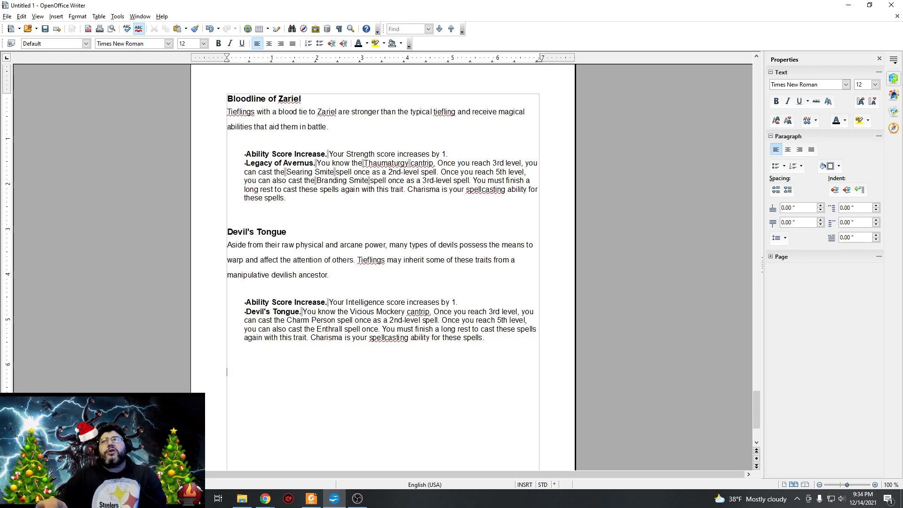
key(alt+Tab)
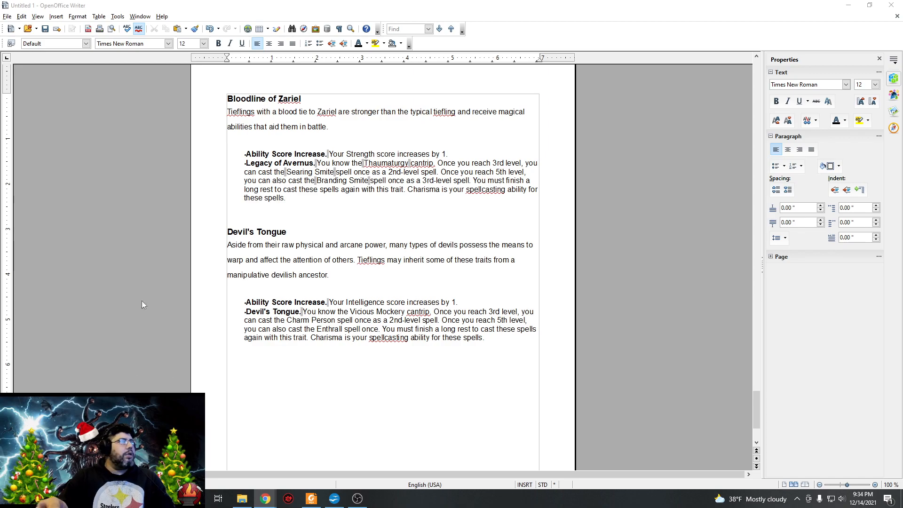
Paste the copied Hellfire variant text below the Devil's Tongue section, color it black, add an empty line, and return to Chrome.
right_click(238, 374)
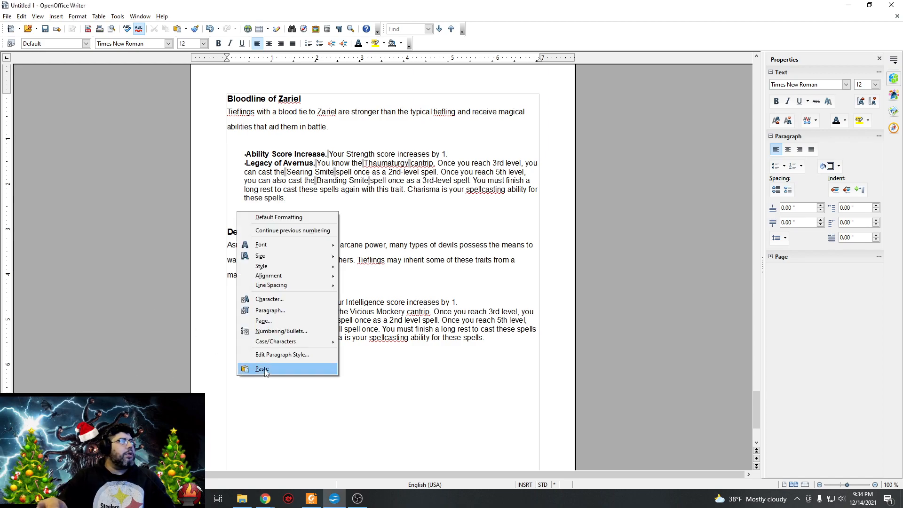
click(259, 369)
drag(430, 417, 227, 379)
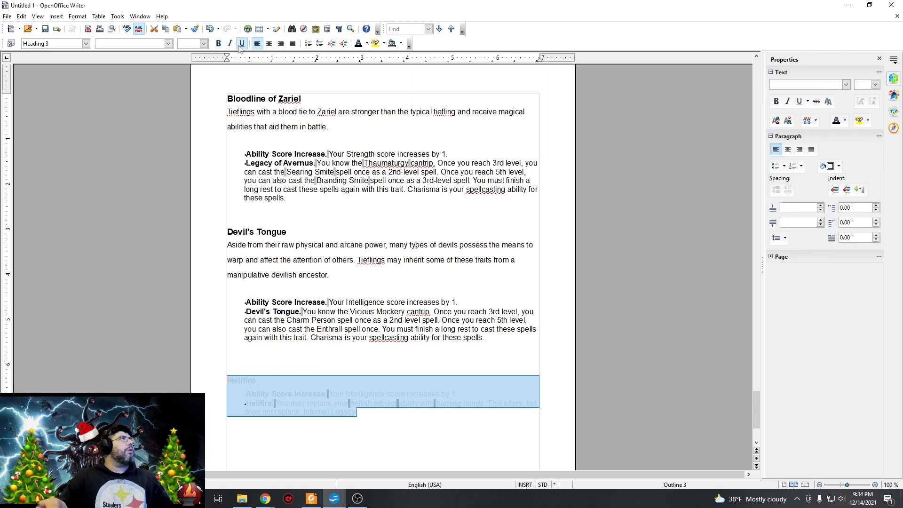
click(358, 43)
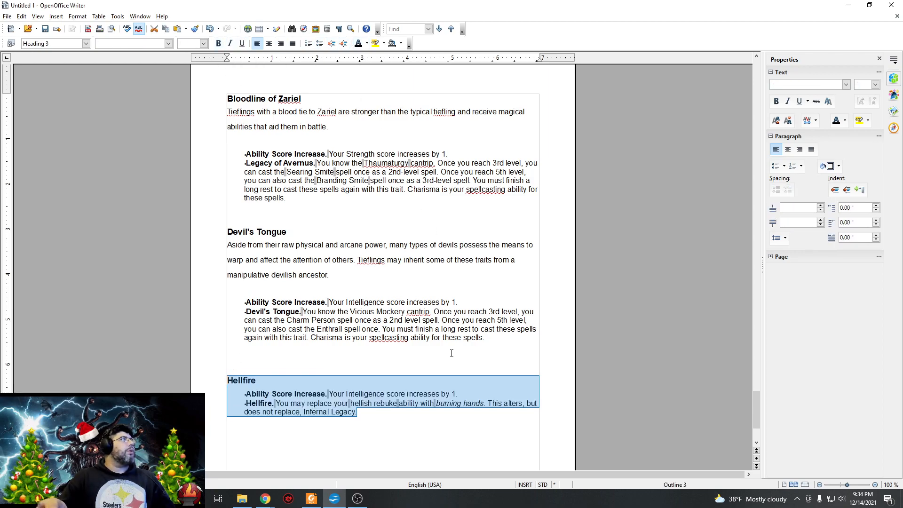
click(409, 419)
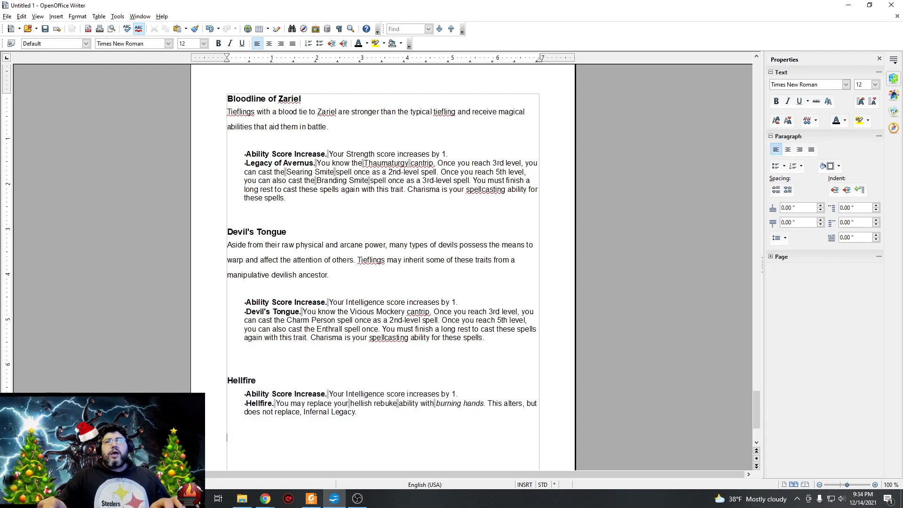
key(Return)
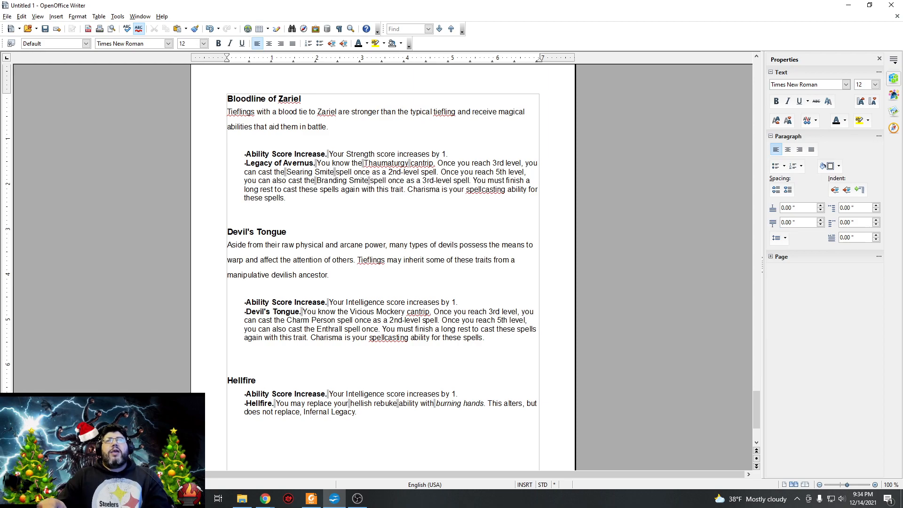
key(alt+Tab)
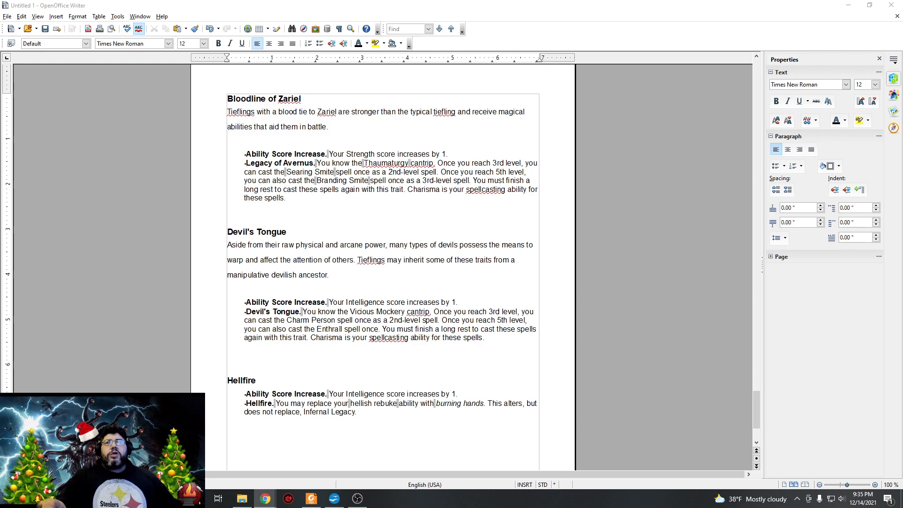
Paste the copied Winged variant text below the Hellfire section and color it black.
right_click(319, 443)
click(345, 429)
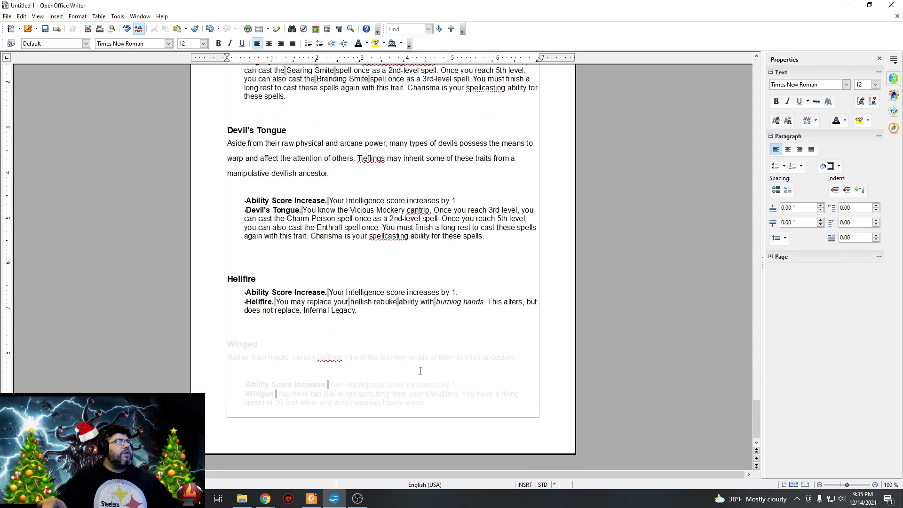
drag(497, 413, 228, 342)
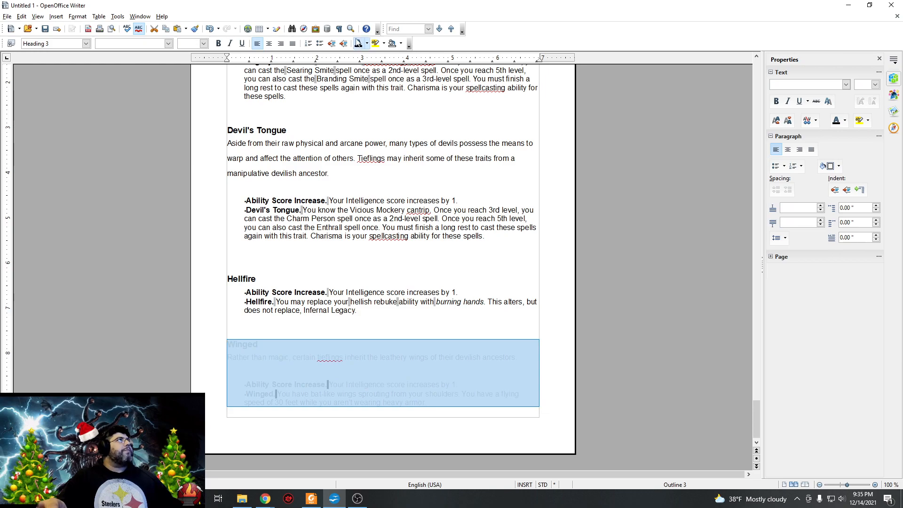
click(511, 338)
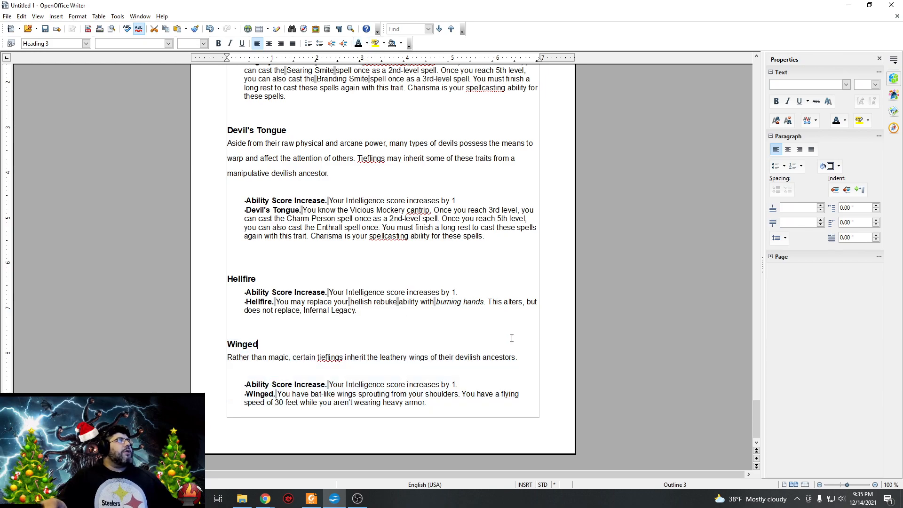
scroll(501, 313, up, 11)
scroll(493, 294, up, 15)
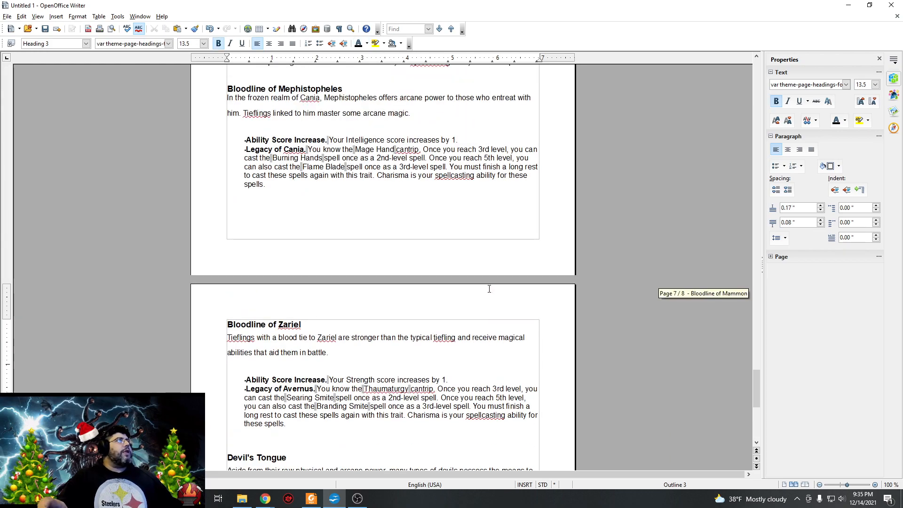
scroll(473, 289, up, 15)
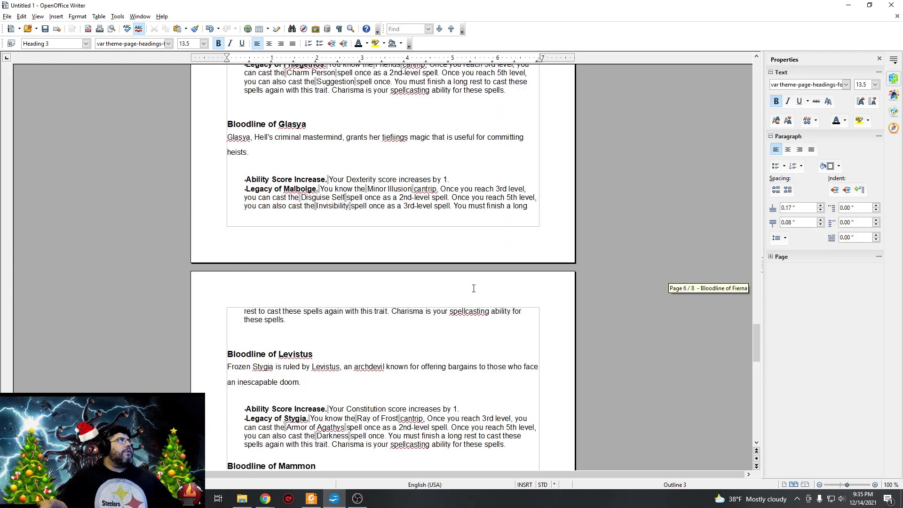
Review the tiefling section from its base traits through the bloodlines and the Devil's Tongue, Hellfire and Winged variants, and switch to Chrome.
scroll(476, 292, up, 15)
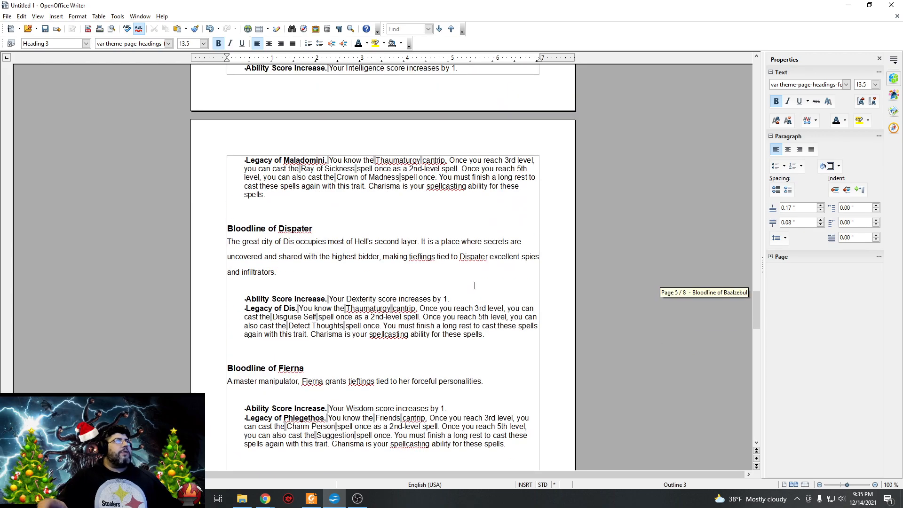
scroll(451, 285, up, 7)
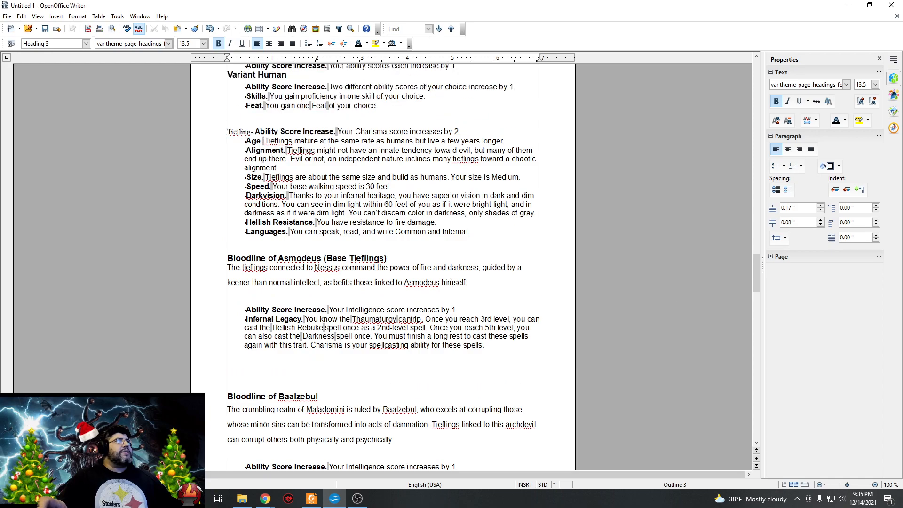
scroll(447, 282, down, 12)
scroll(446, 280, down, 12)
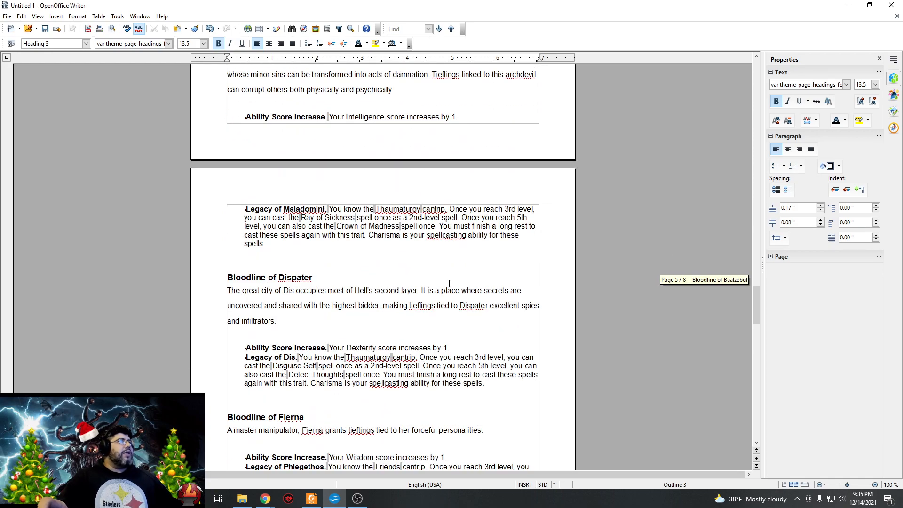
scroll(460, 298, down, 2)
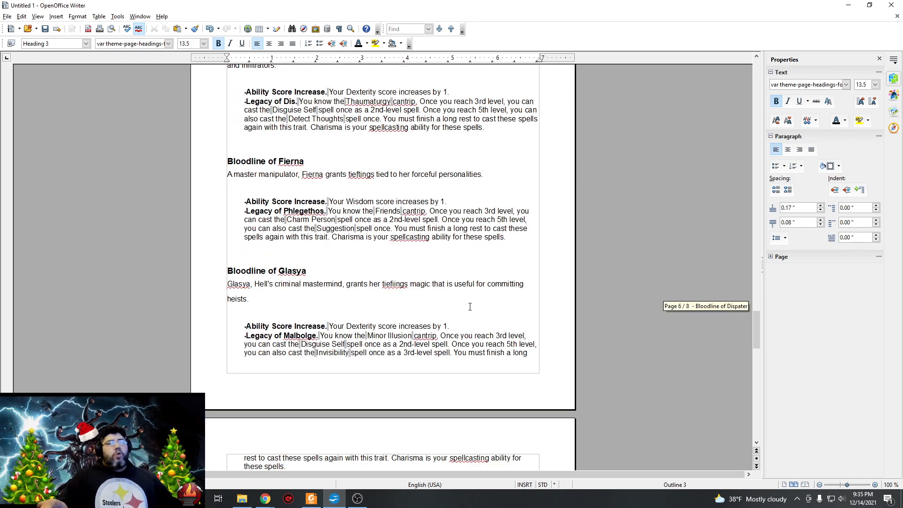
scroll(463, 319, down, 12)
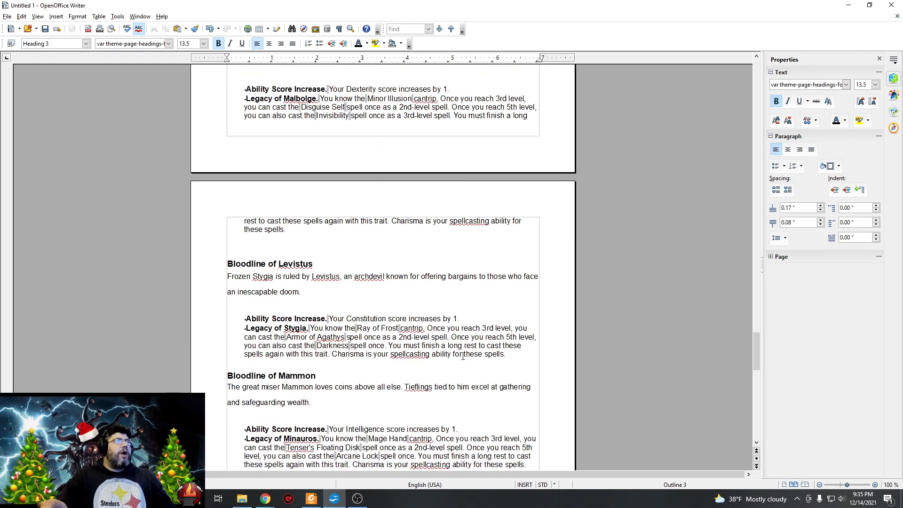
scroll(459, 329, down, 1)
scroll(455, 310, down, 8)
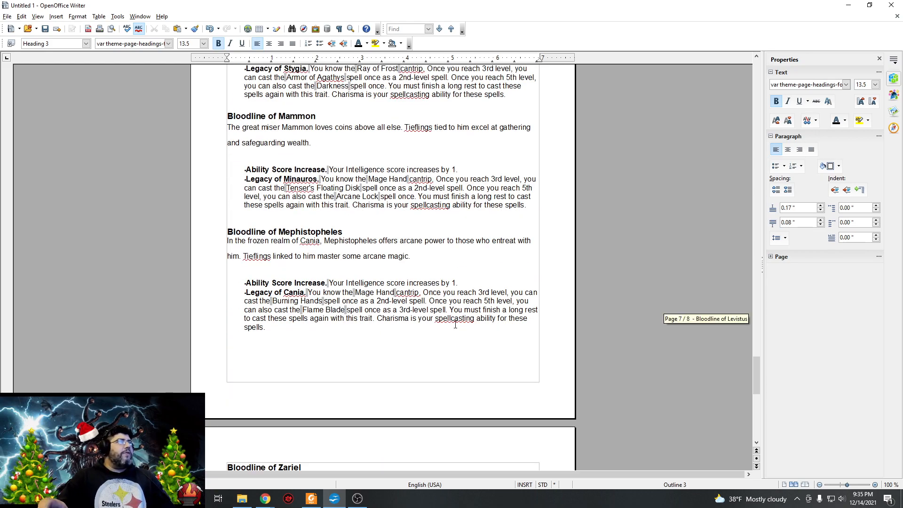
scroll(447, 319, down, 8)
scroll(438, 316, down, 9)
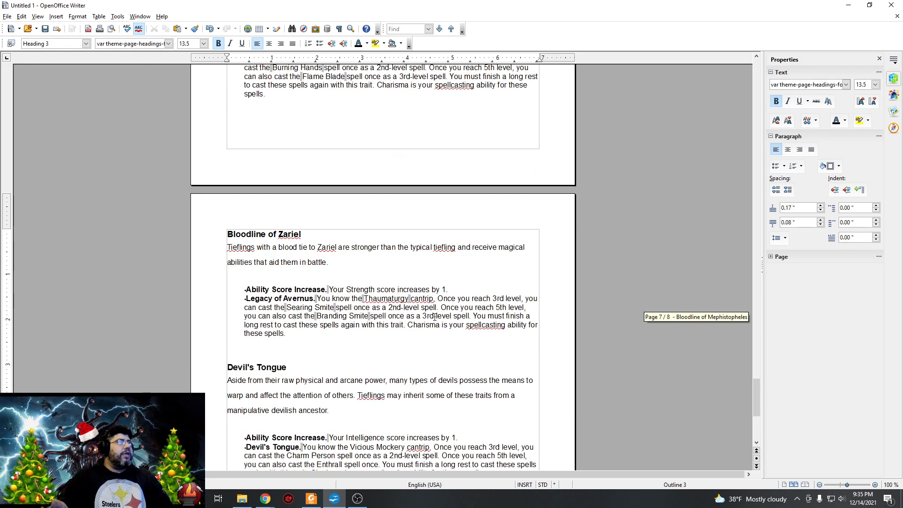
scroll(431, 317, down, 3)
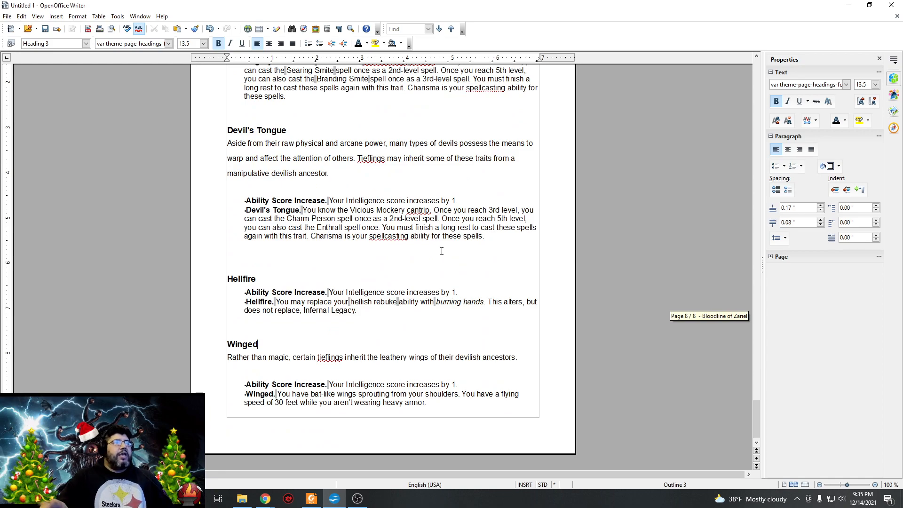
scroll(452, 324, up, 9)
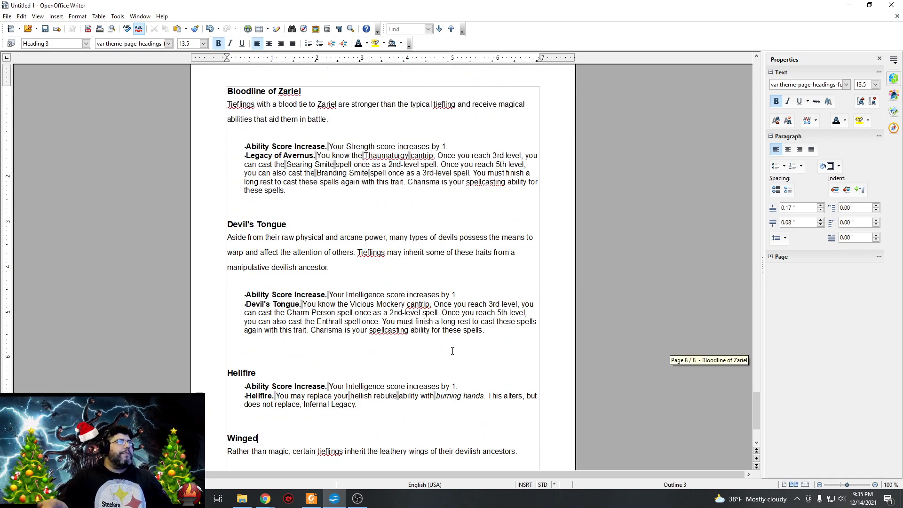
scroll(457, 340, up, 4)
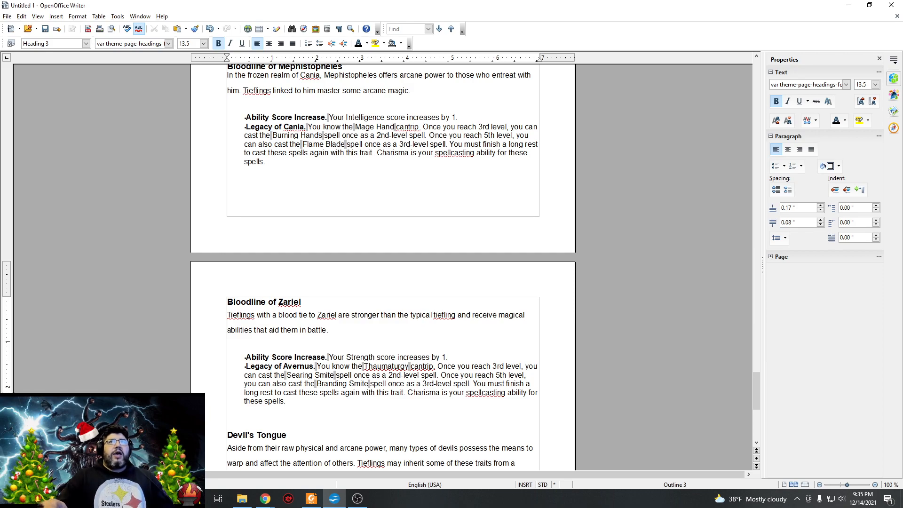
key(alt+Tab)
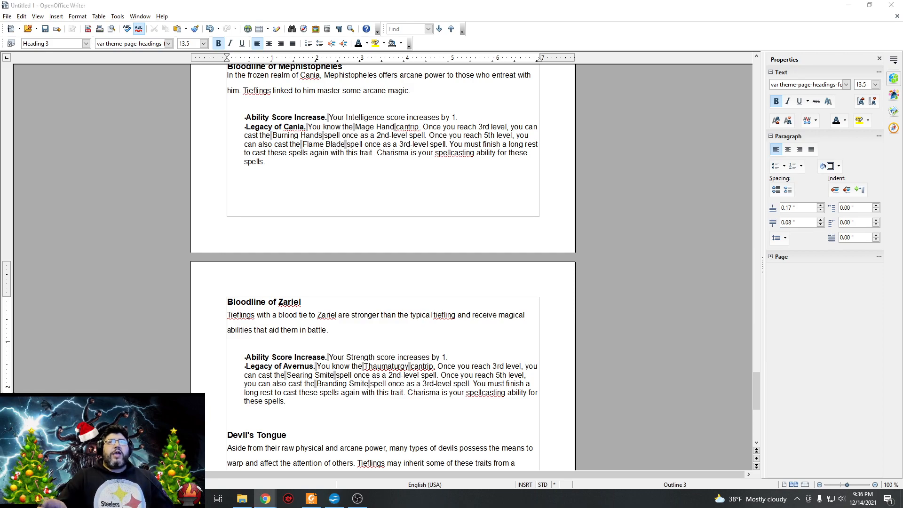